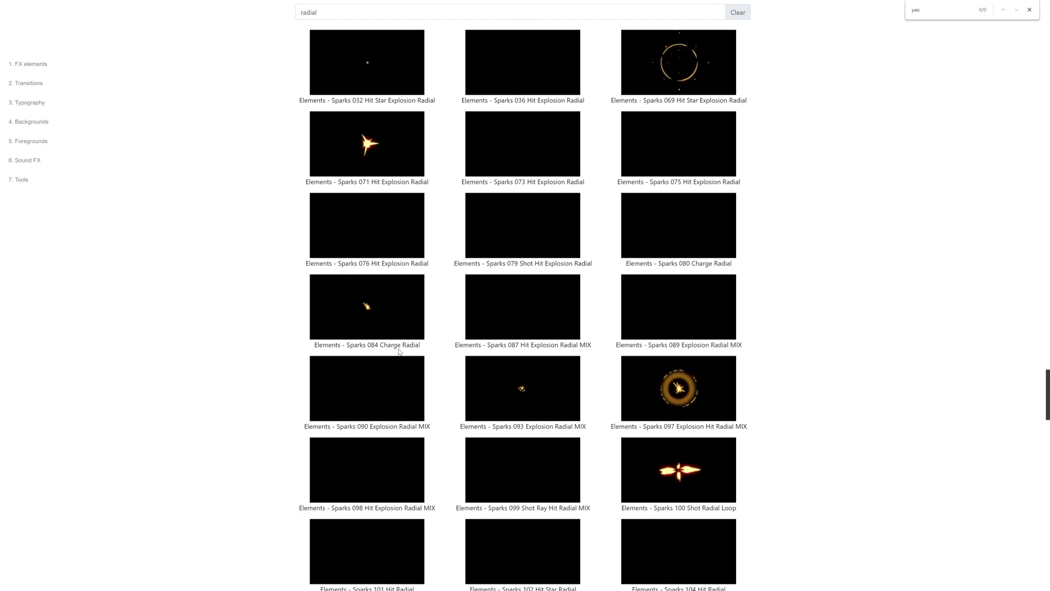
Check the image options available for the Elements - Sparks 084 Charge Radial preview
right_click(357, 304)
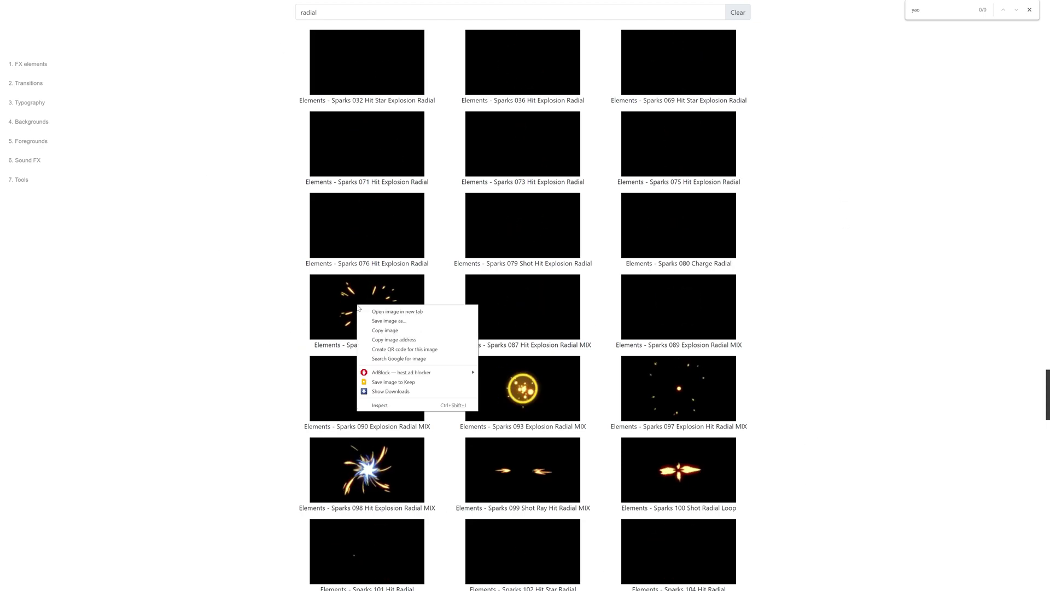
left_click(270, 331)
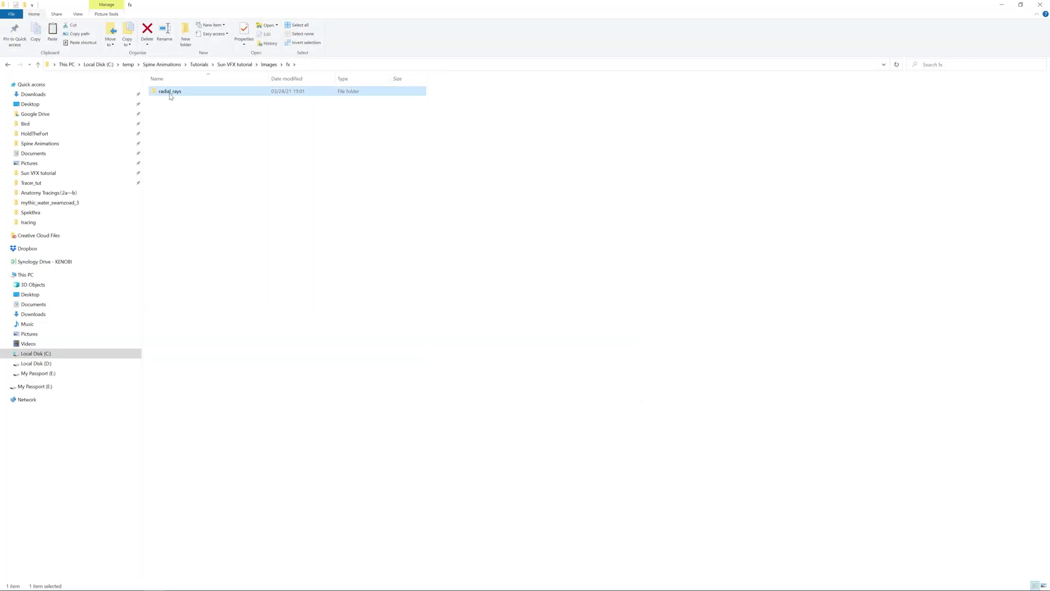
Open the radial_rays folder and select the frame images 2.png to 23.png to review the sequence
double_click(211, 89)
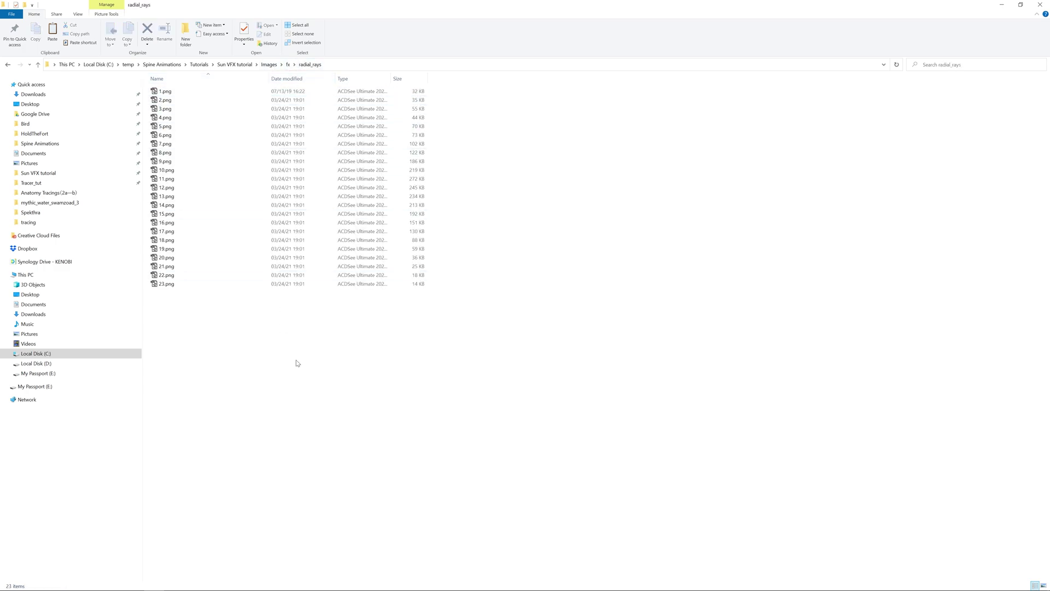
left_click_drag(282, 351, 167, 99)
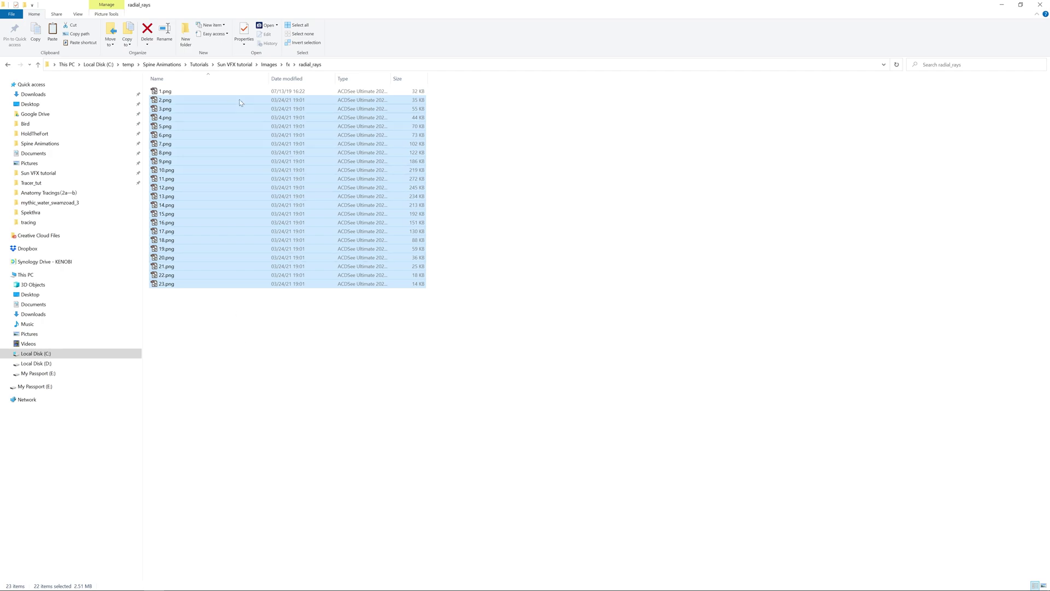
Switch to Spine and expand the project's Images folder down to the frames in fx/radial_rays
mouse_move(289, 589)
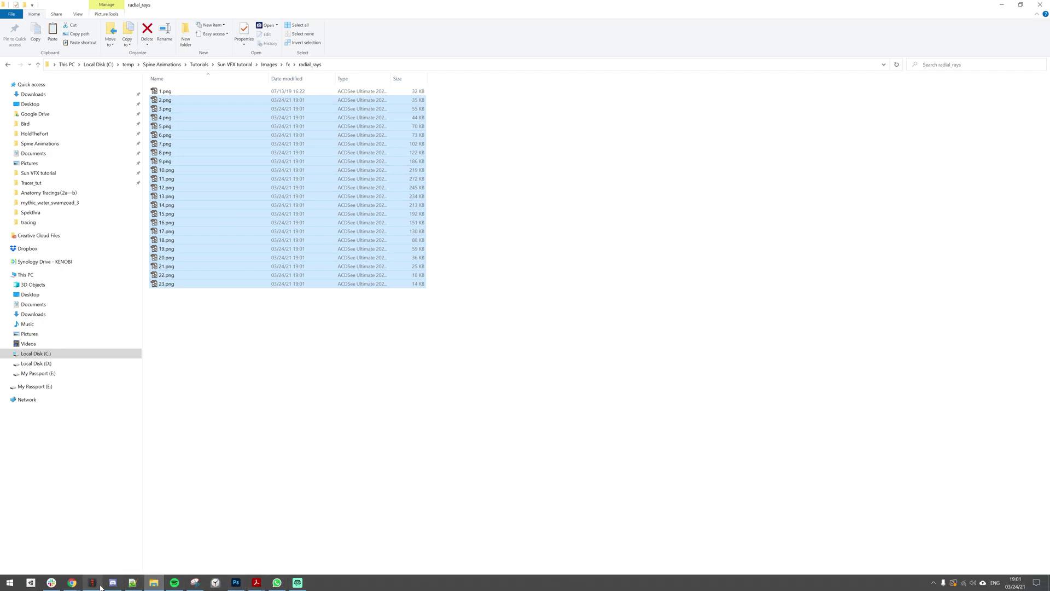
left_click(99, 585)
left_click(875, 132)
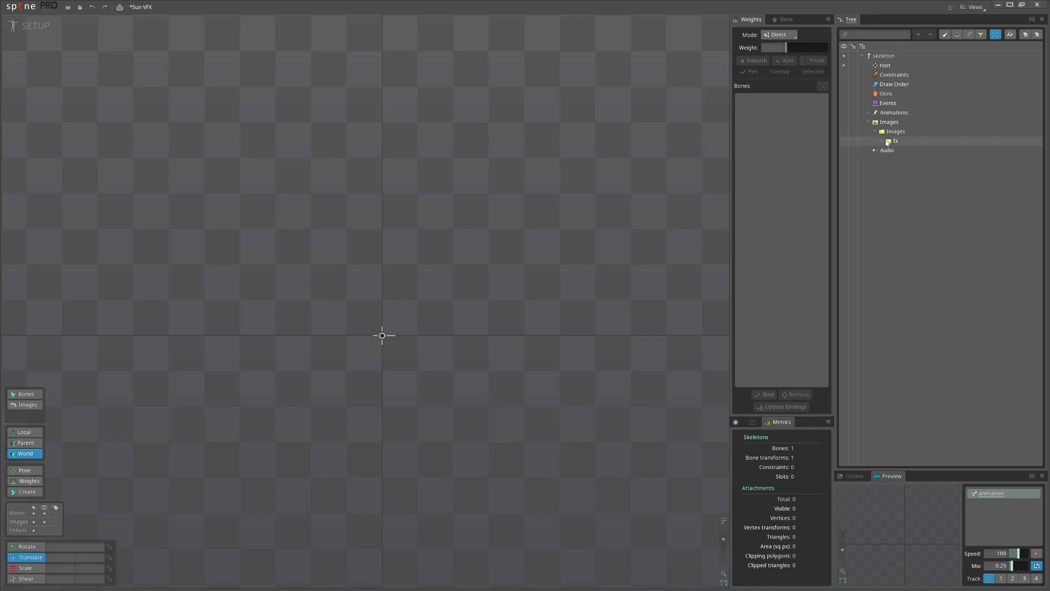
left_click(881, 141)
left_click(888, 150)
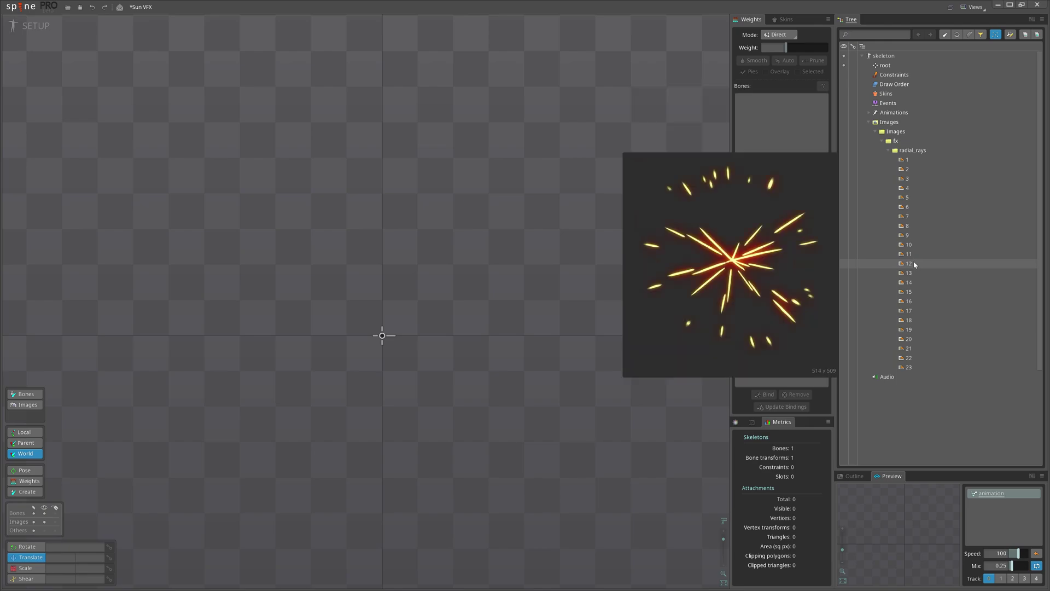
Place frame 12 from radial_rays on the canvas and set its translation to 0, 0
left_click_drag(912, 267, 382, 337)
scroll(527, 366, "down", 4)
type("0")
key("Tab")
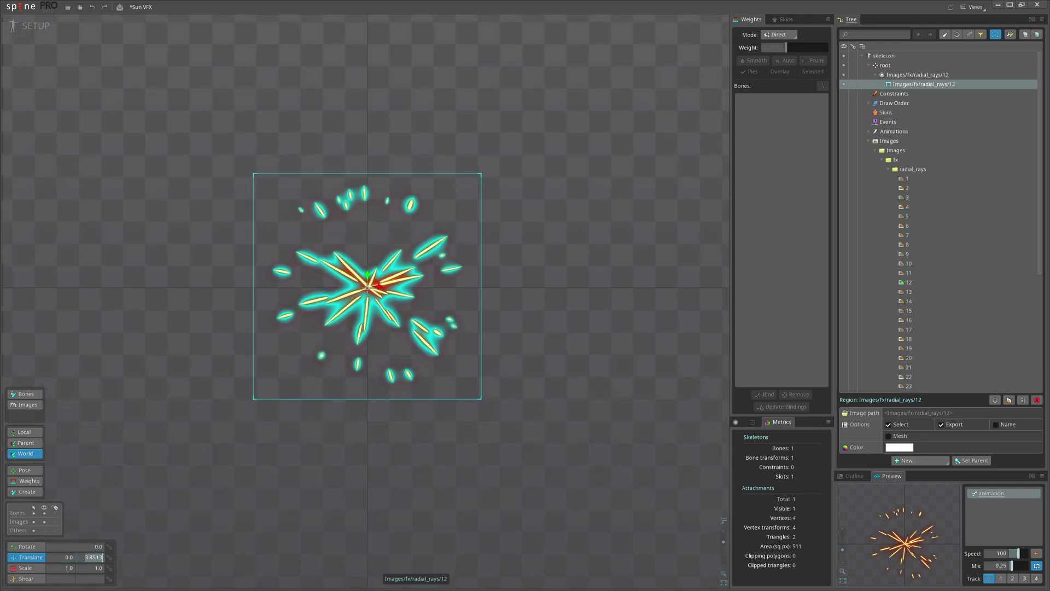
type("0")
key("Return")
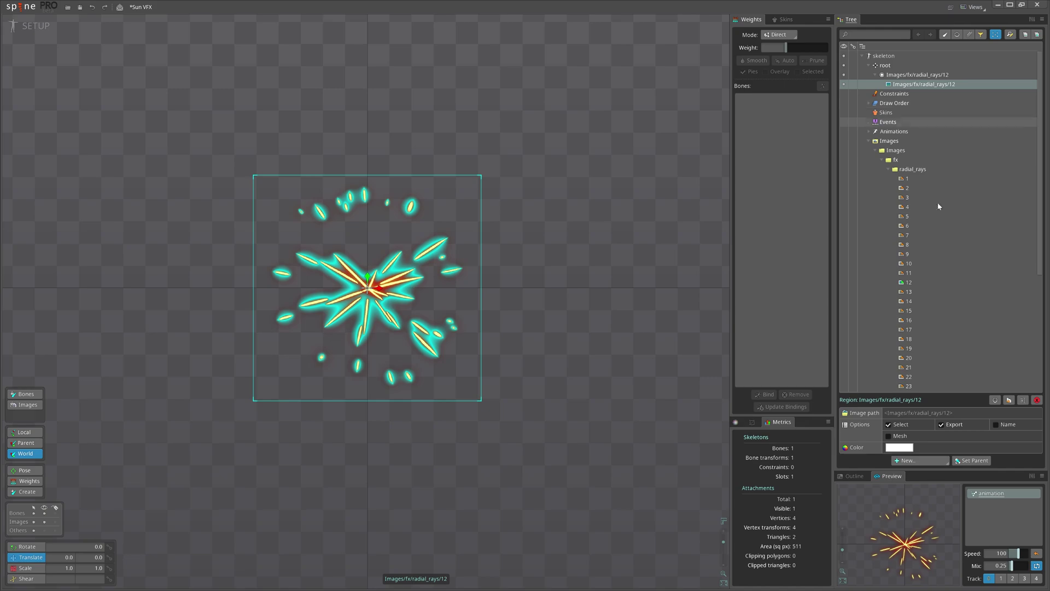
Convert the frame 12 image to a mesh and build a new round hull with concentric vertex rings around the burst's centre
left_click(902, 439)
left_click_drag(663, 387, 647, 390)
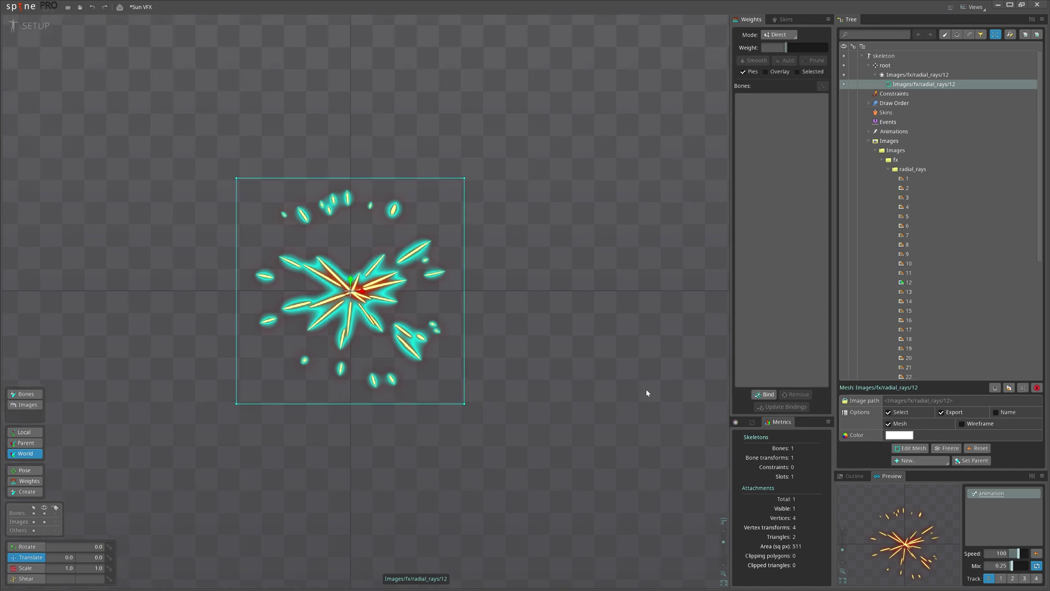
left_click(905, 449)
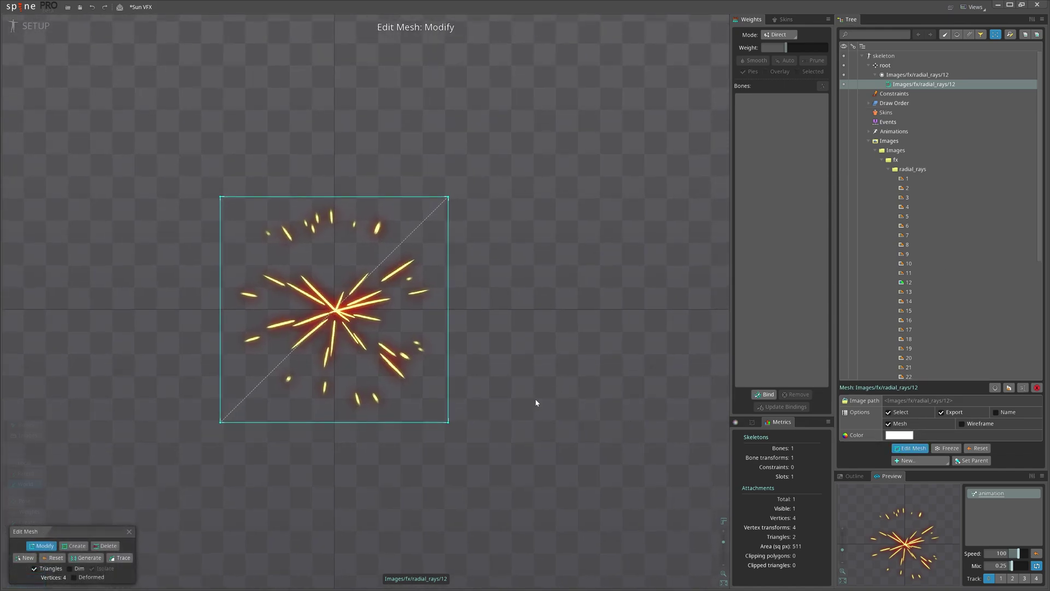
left_click(28, 558)
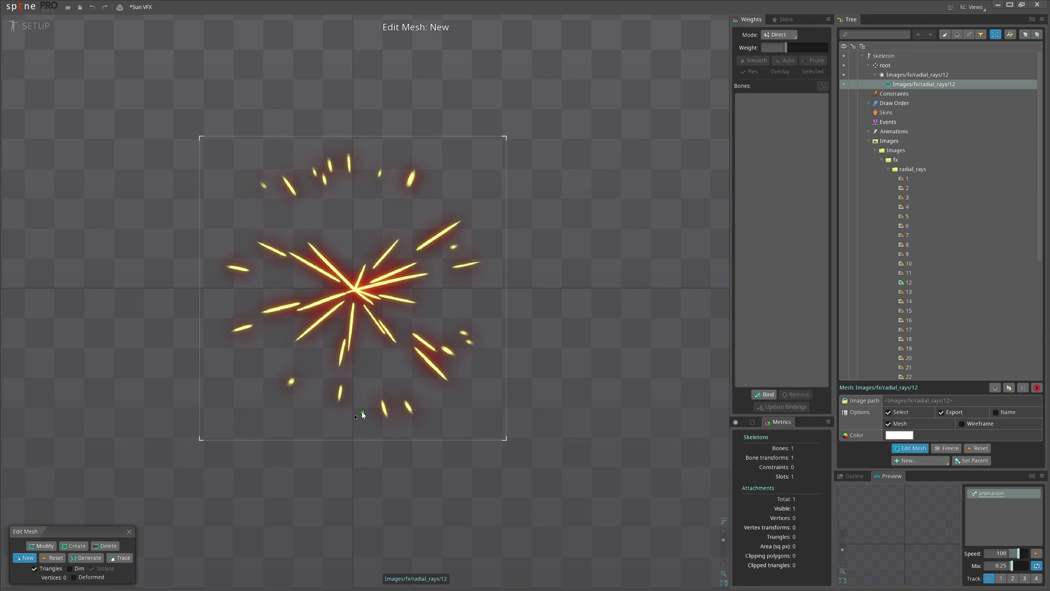
left_click_drag(356, 414, 294, 347)
left_click_drag(275, 111, 301, 146)
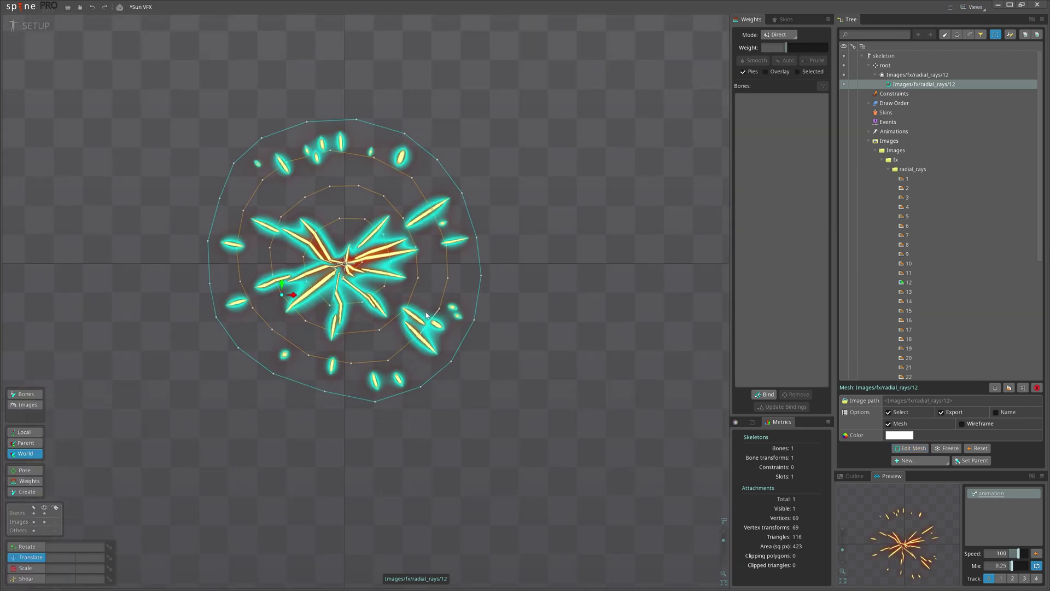
Select the mesh's inner ring vertices and store the ring selections
scroll(427, 316, "up", 2)
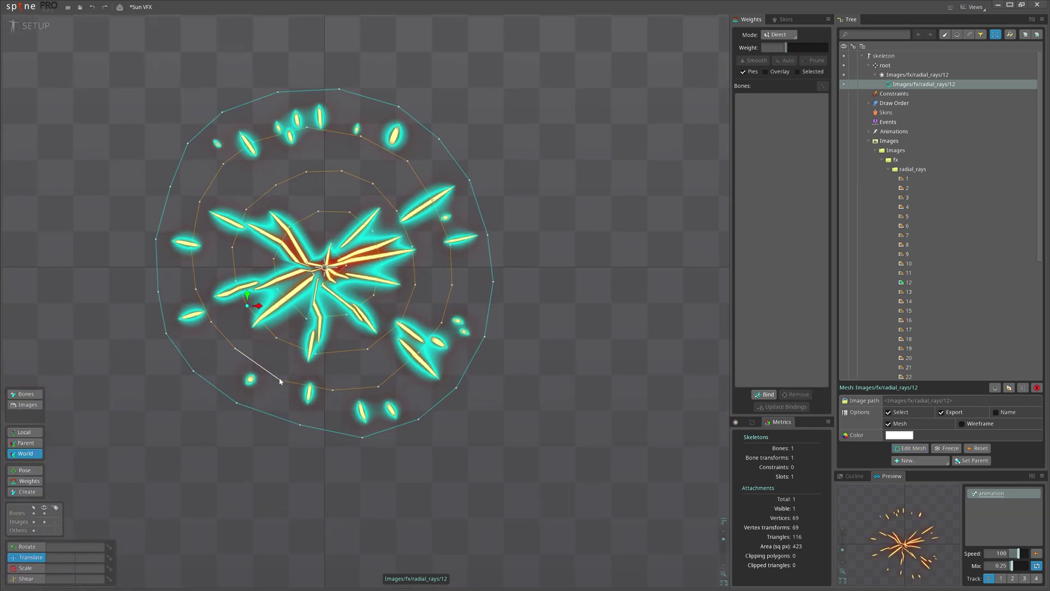
left_click(280, 380)
left_click(278, 343)
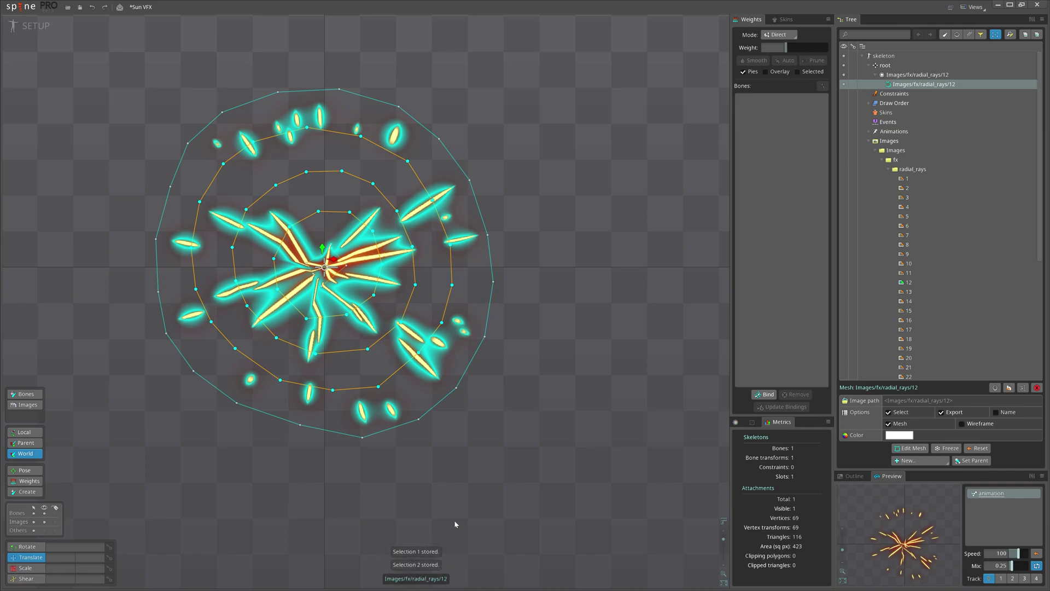
left_click_drag(459, 474, 468, 481)
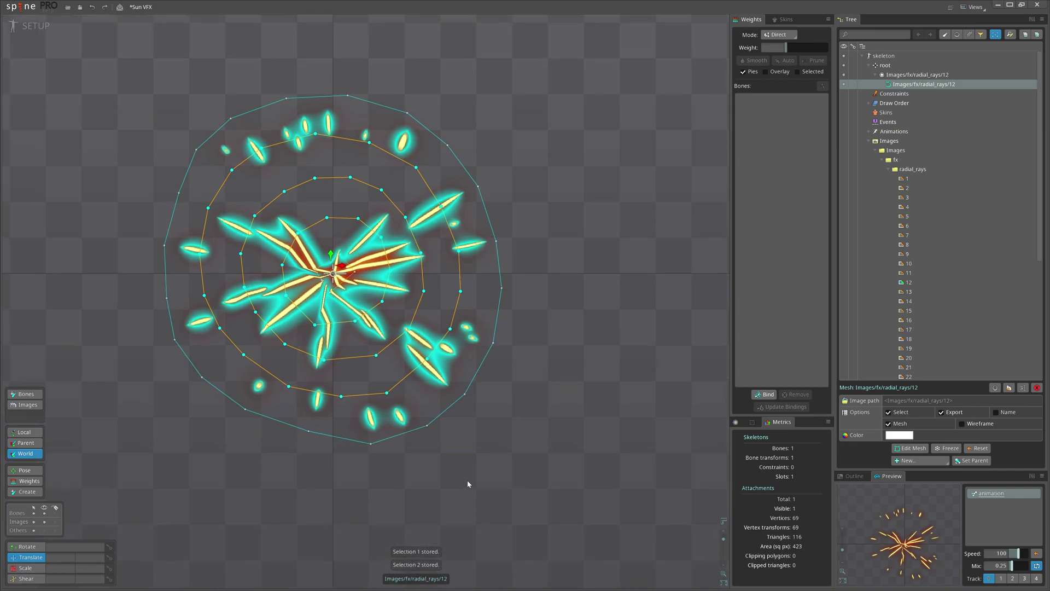
left_click_drag(429, 426, 449, 438)
scroll(419, 415, "down", 1)
scroll(309, 247, "up", 3)
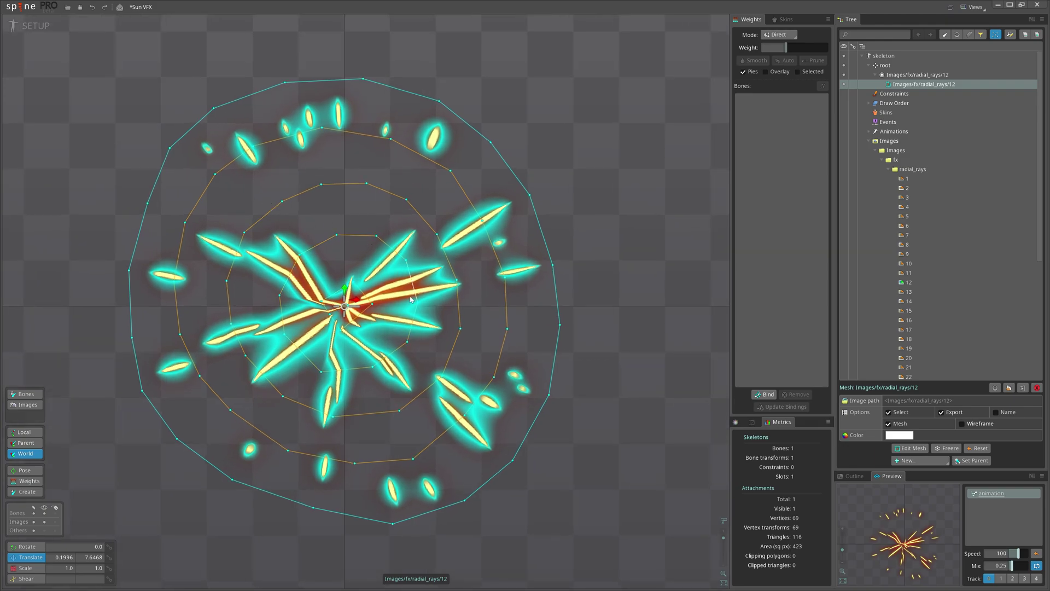
Add a parent bone for the burst's slot below the mesh, at about X 340, Y -114
scroll(409, 304, "down", 2)
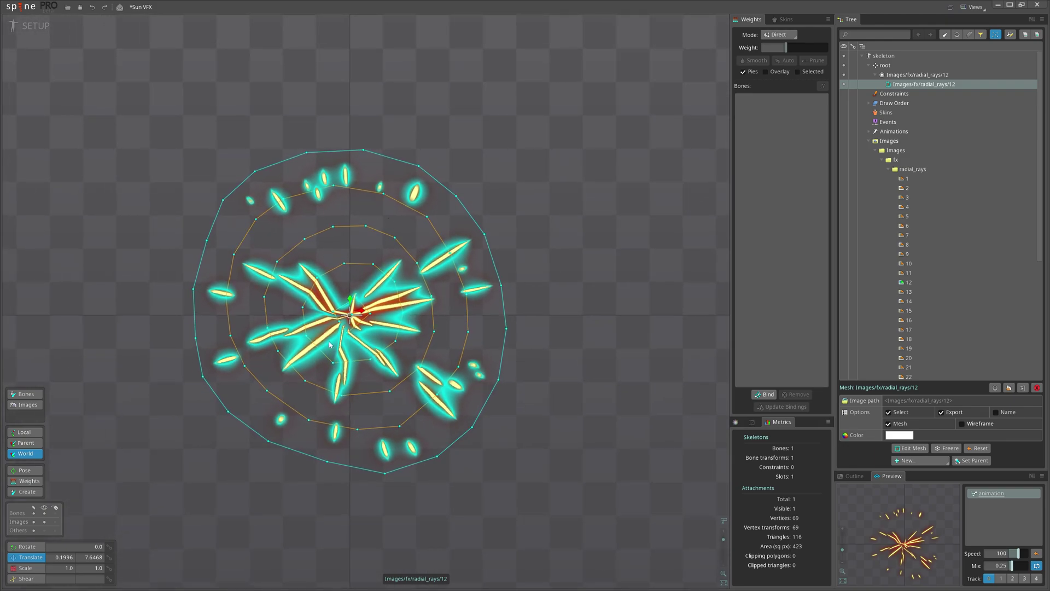
left_click_drag(322, 344, 293, 353)
scroll(248, 314, "up", 1)
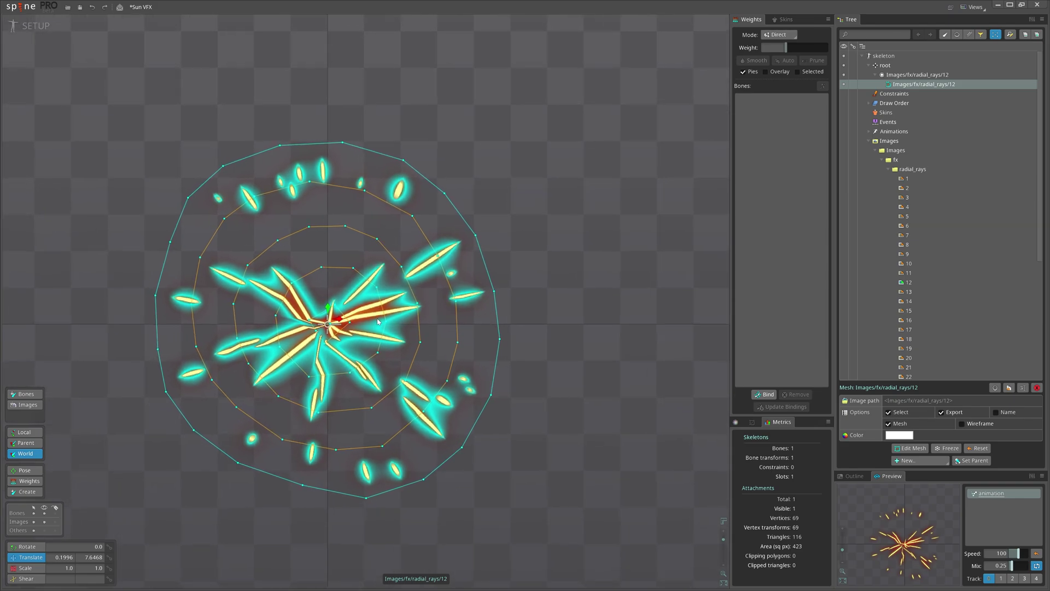
scroll(249, 347, "down", 1)
left_click_drag(295, 328, 253, 348)
left_click_drag(340, 277, 390, 264)
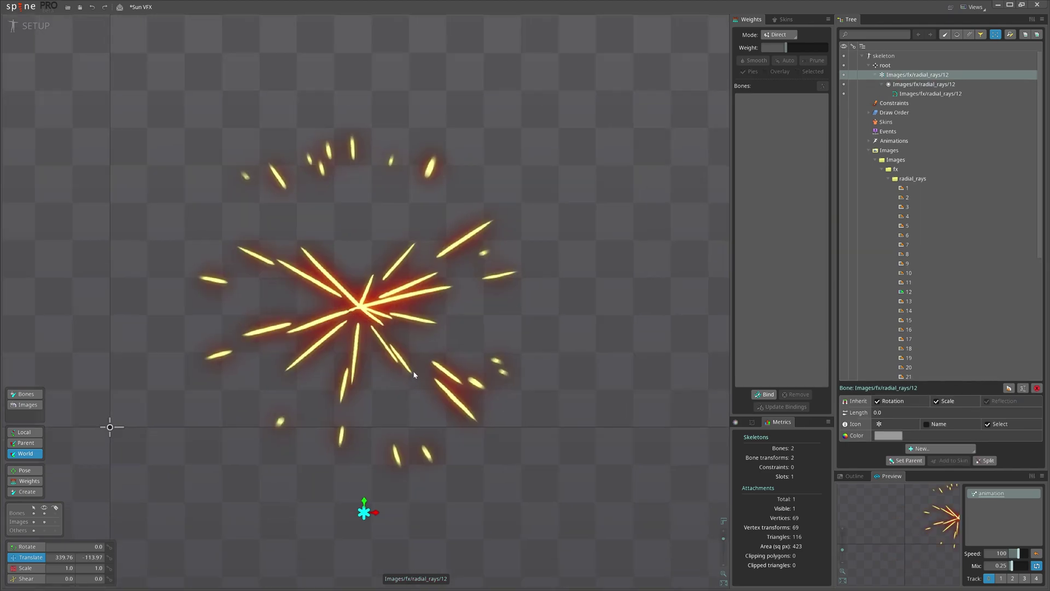
mouse_move(412, 370)
left_mouse_down()
mouse_move(407, 339)
mouse_move(416, 373)
left_mouse_up()
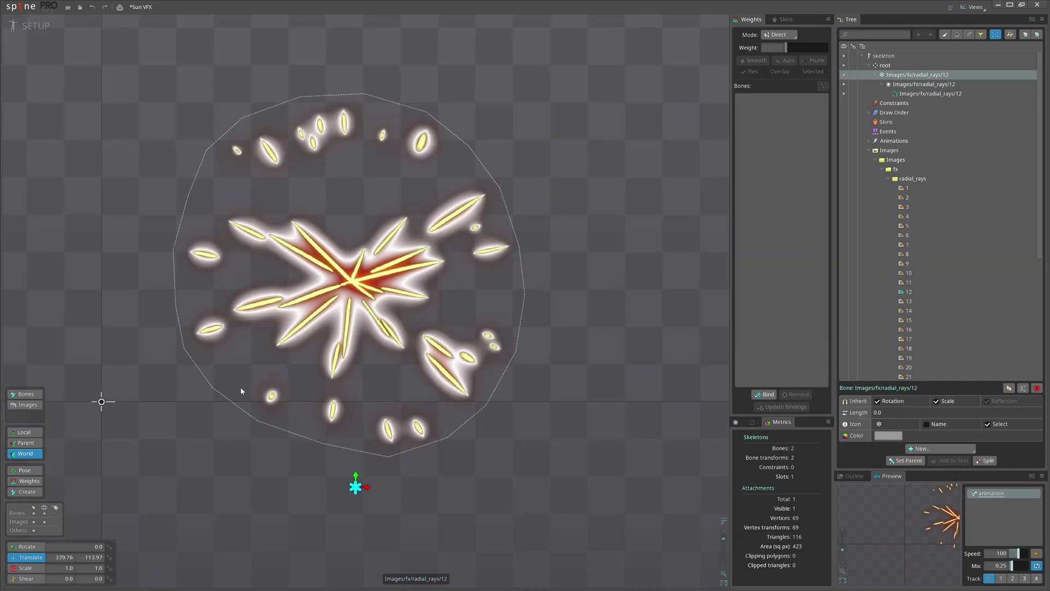
left_click_drag(282, 365, 274, 385)
scroll(400, 323, "down", 2)
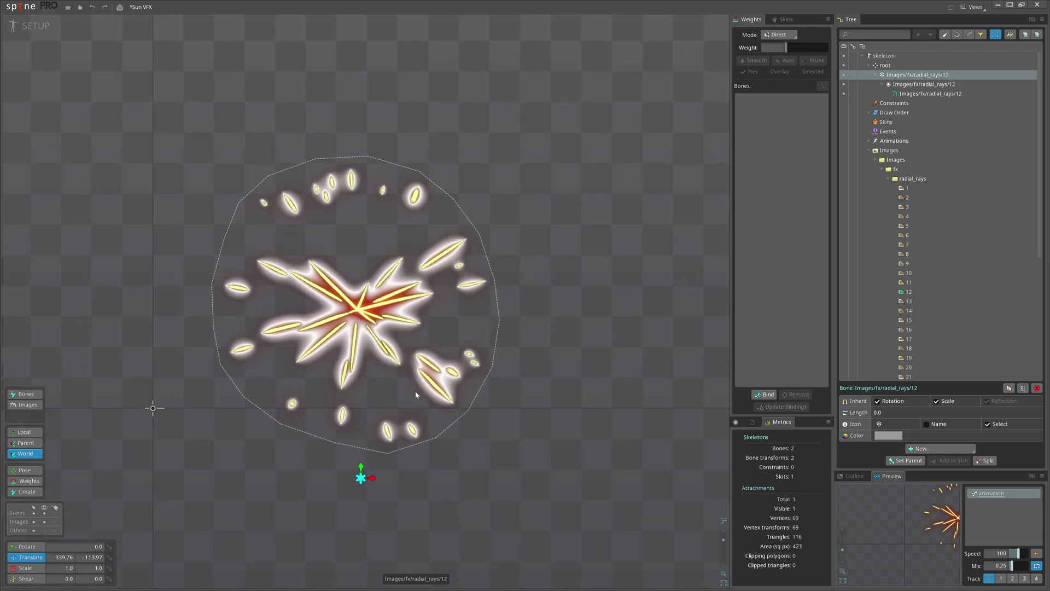
scroll(365, 321, "up", 2)
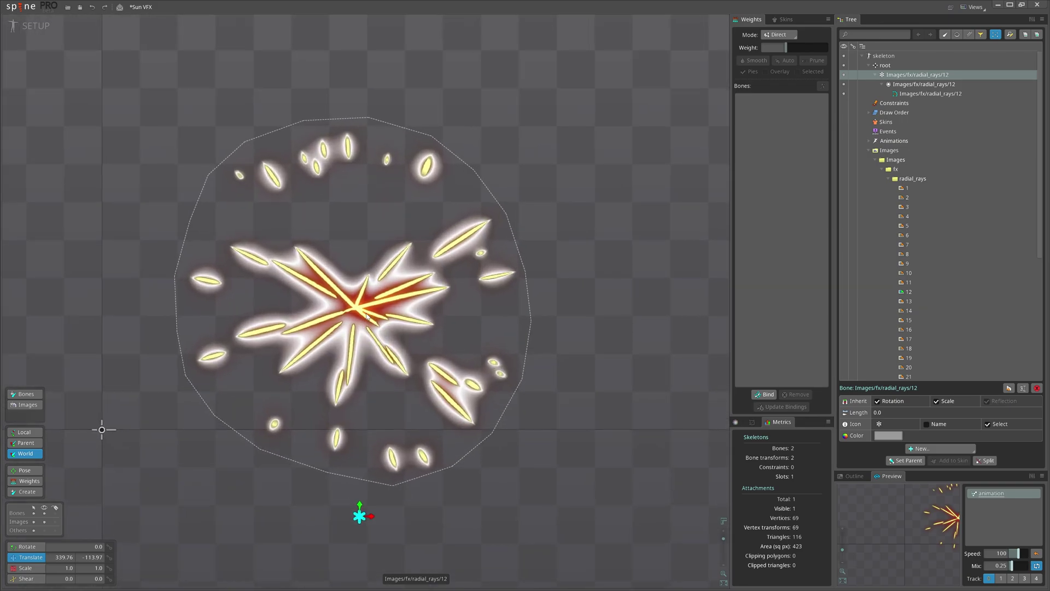
Turn on the burst mesh's wireframe display and clear the selection
left_click(359, 311)
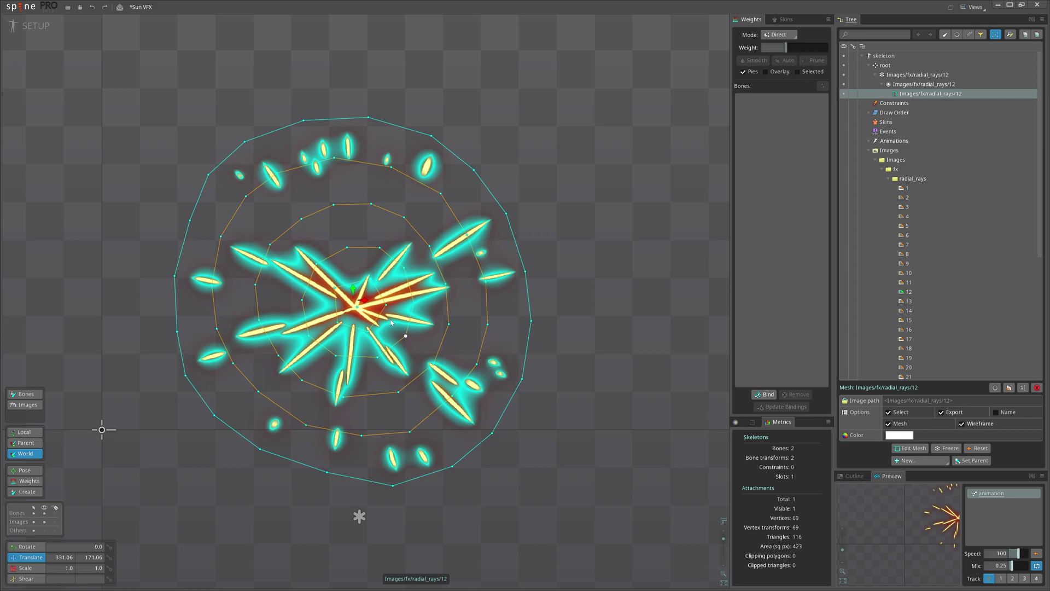
key("space")
left_click_drag(533, 465, 502, 447)
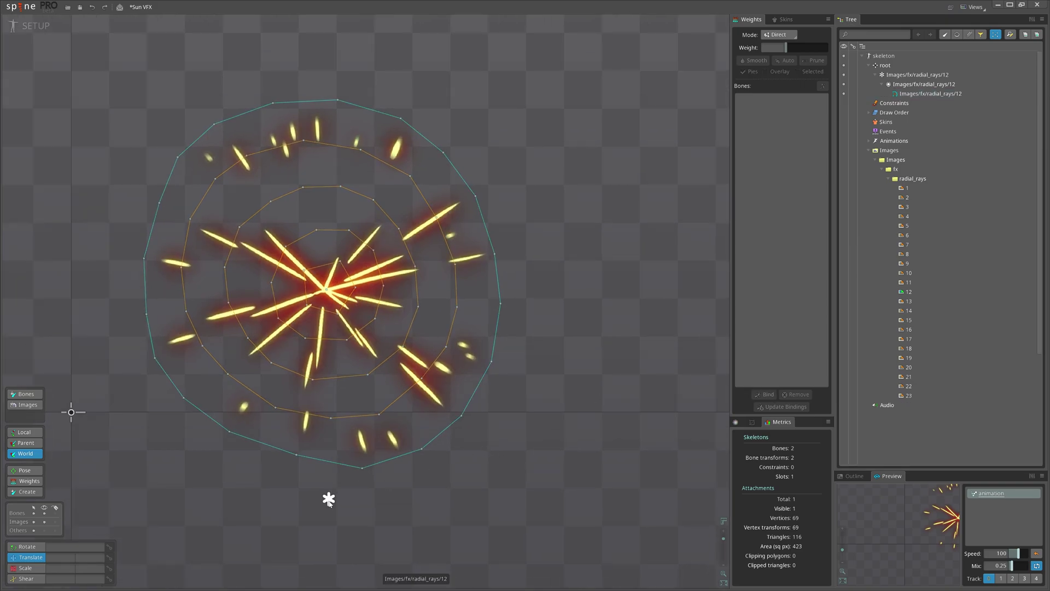
Create six overlapping child bones under the parent bone, from the burst's centre outward to the mesh rings and hull, named 1 to 6
left_click(329, 498)
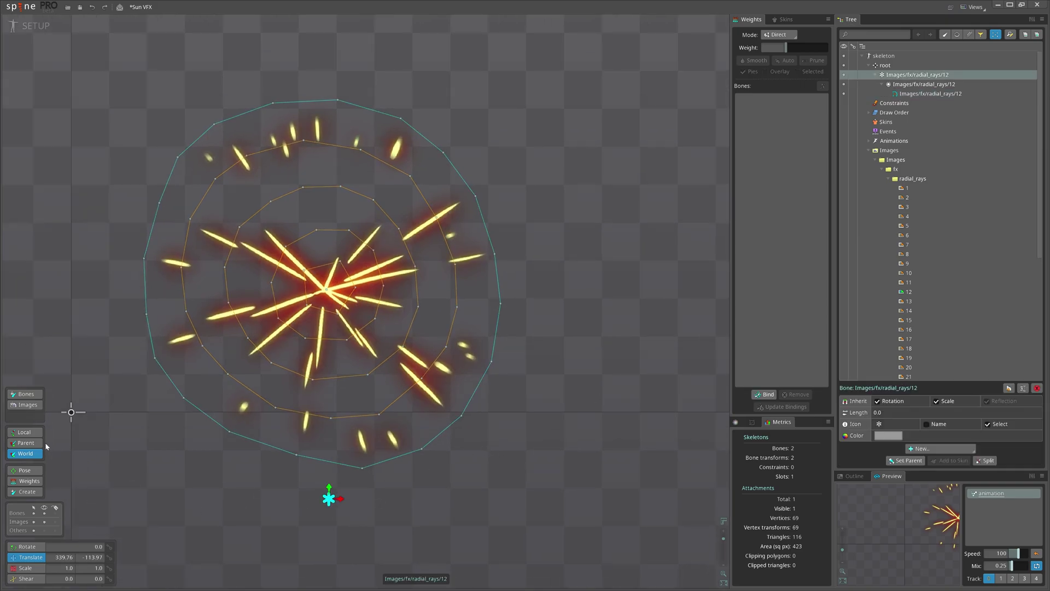
left_click(27, 492)
mouse_move(222, 499)
left_mouse_down()
mouse_move(194, 504)
mouse_move(232, 494)
mouse_move(225, 506)
left_mouse_up()
scroll(194, 504, "down", 1)
scroll(337, 316, "up", 2)
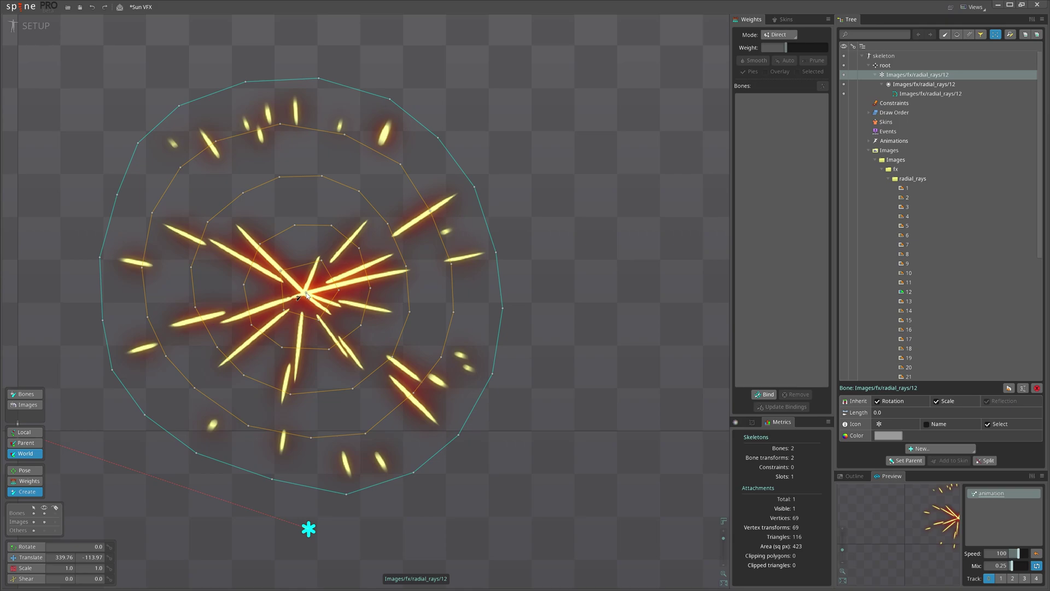
left_click_drag(306, 293, 502, 291)
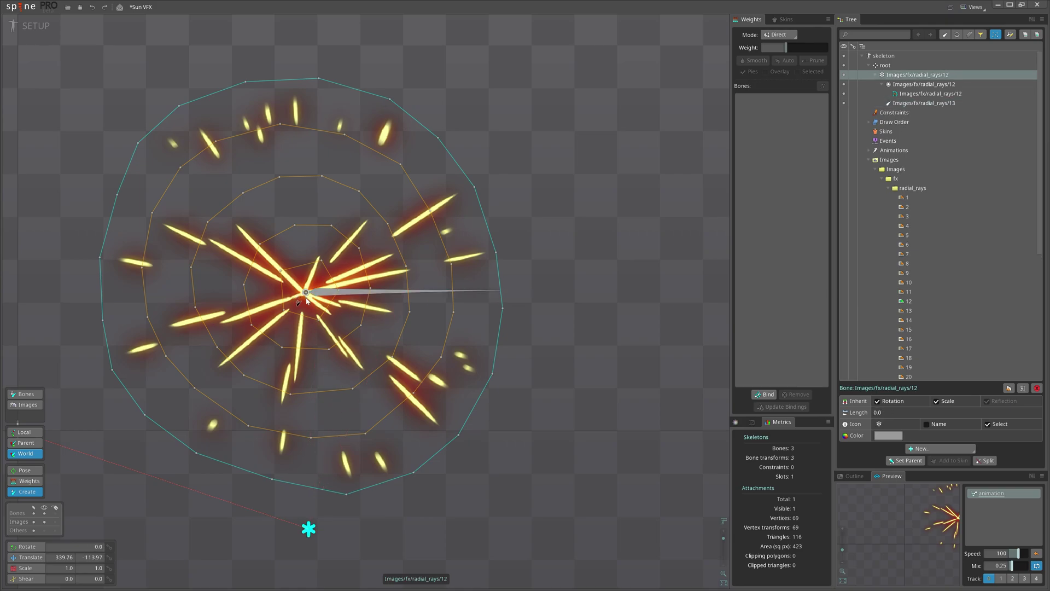
left_click_drag(305, 298, 453, 295)
left_click_drag(308, 294, 408, 295)
mouse_move(306, 294)
left_mouse_down()
mouse_move(370, 295)
mouse_move(308, 288)
left_mouse_up()
scroll(462, 337, "up", 3)
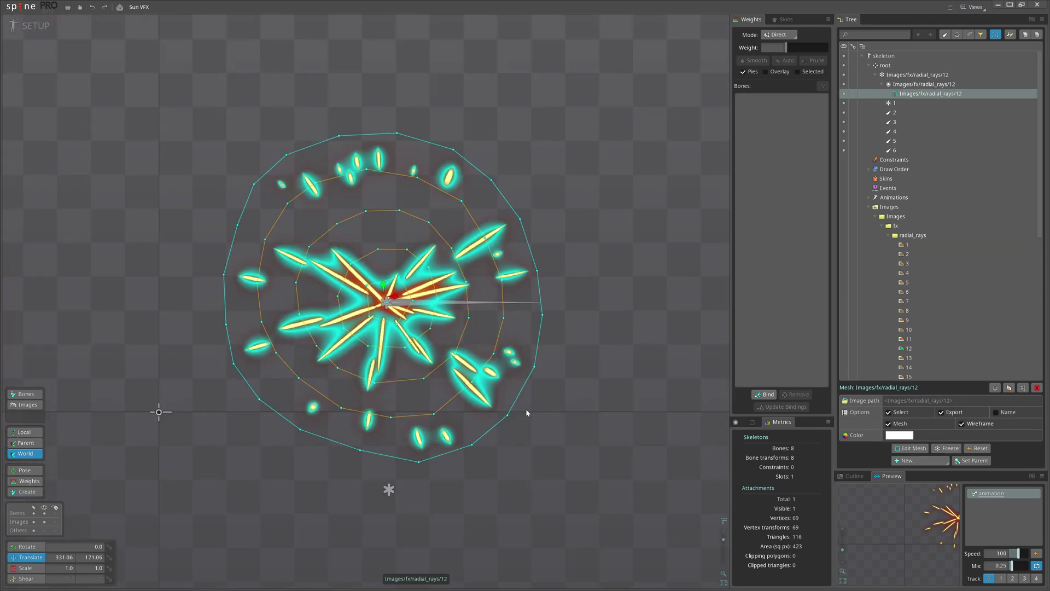
Examine how the overlapping bones line up with the rings and outer hull of the burst mesh
left_click_drag(524, 412, 540, 428)
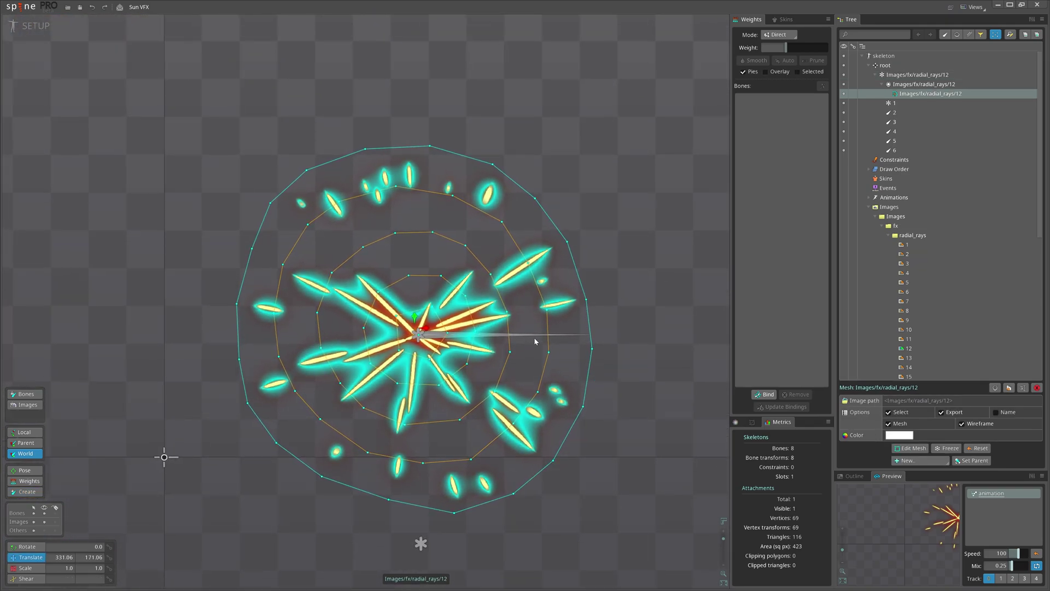
left_click_drag(543, 340, 456, 341)
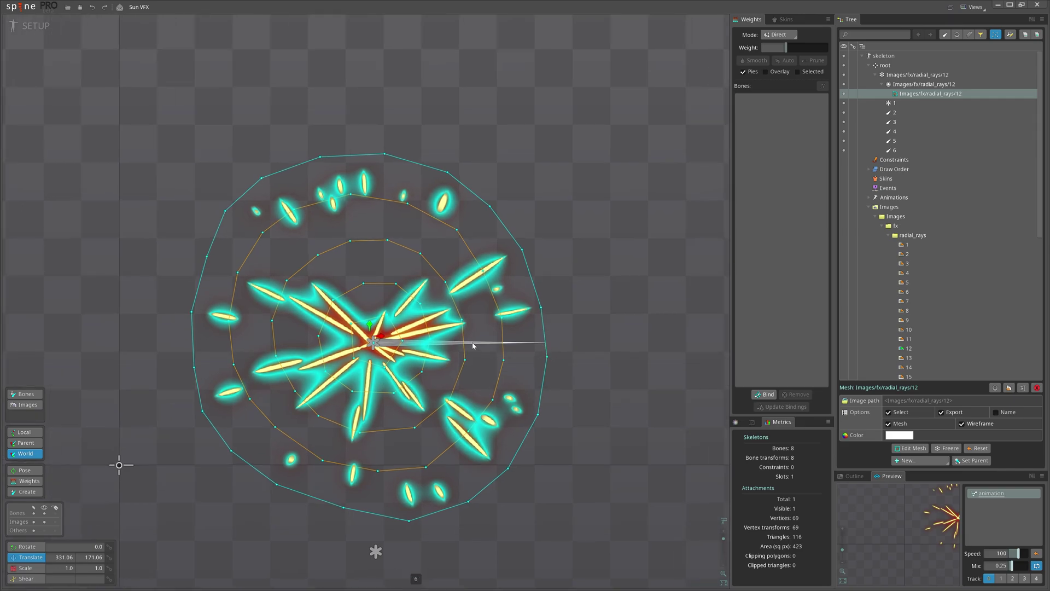
left_click_drag(537, 420, 540, 419)
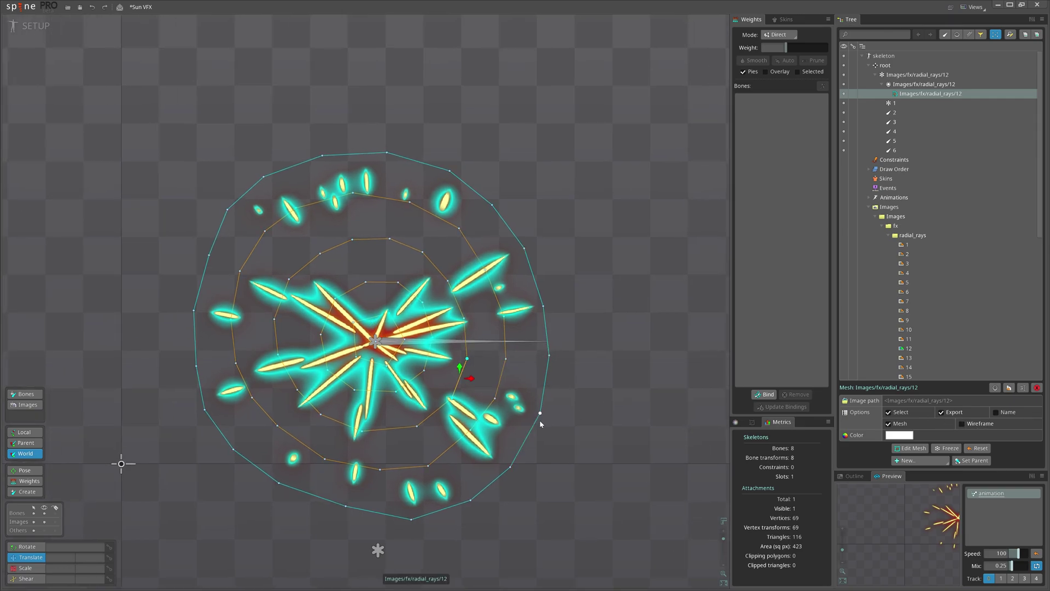
key("space")
left_click(506, 372)
left_click_drag(628, 401, 631, 408)
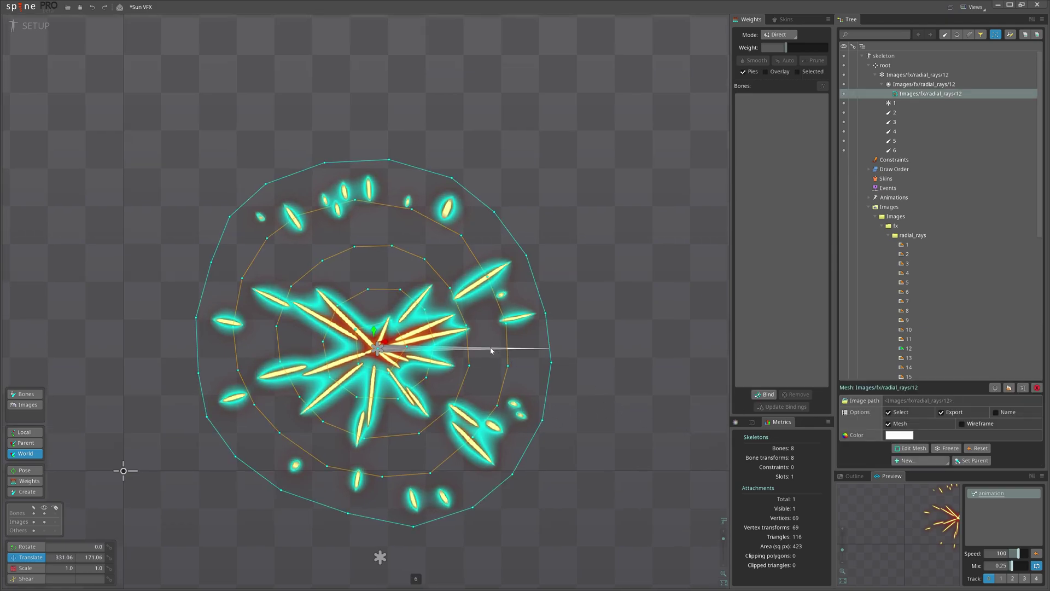
left_click_drag(407, 388, 388, 369)
scroll(387, 369, "up", 1)
scroll(388, 369, "up", 1)
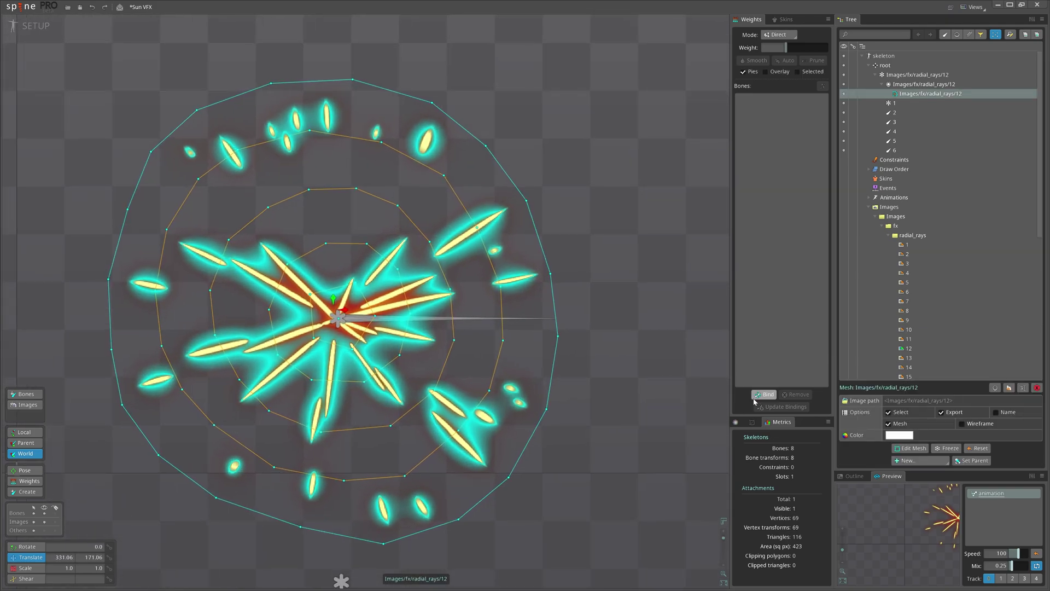
Bind the burst mesh to bones 1 through 6 with automatically calculated weights
left_click(763, 395)
left_click_drag(276, 327, 283, 348)
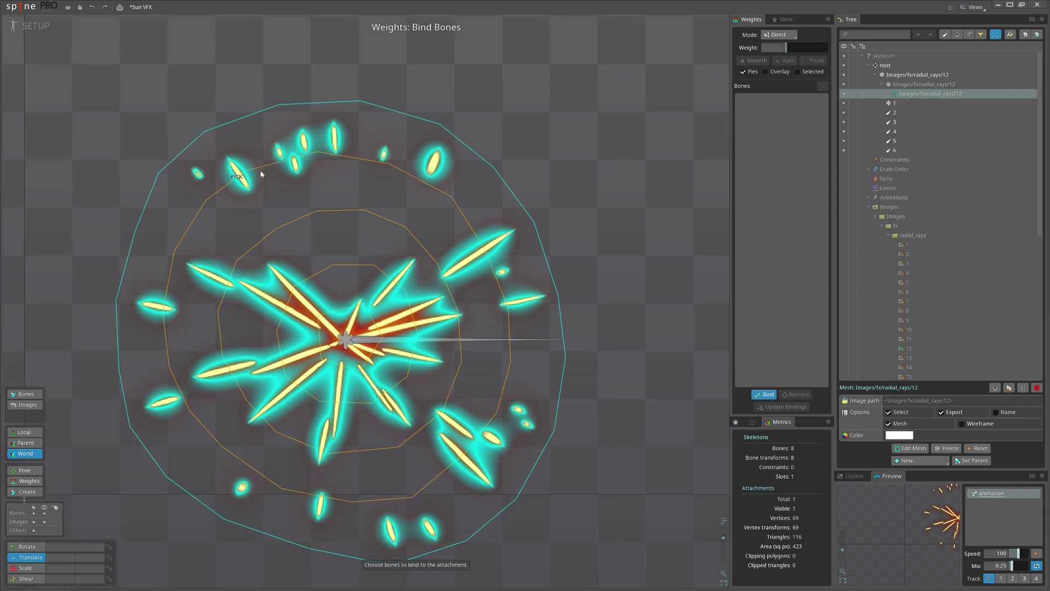
left_click_drag(352, 345, 367, 331)
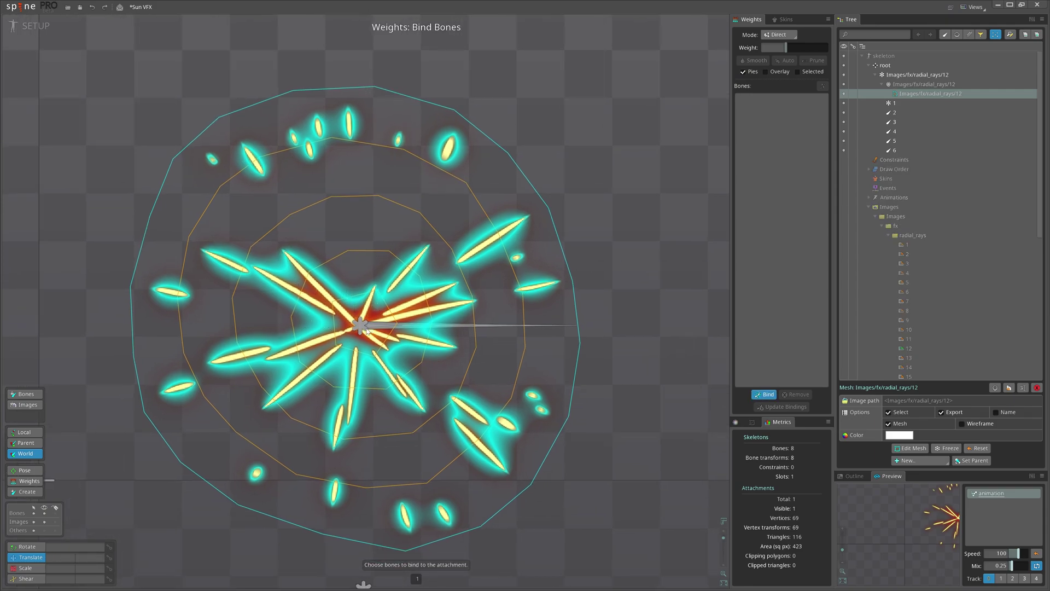
scroll(499, 317, "up", 1)
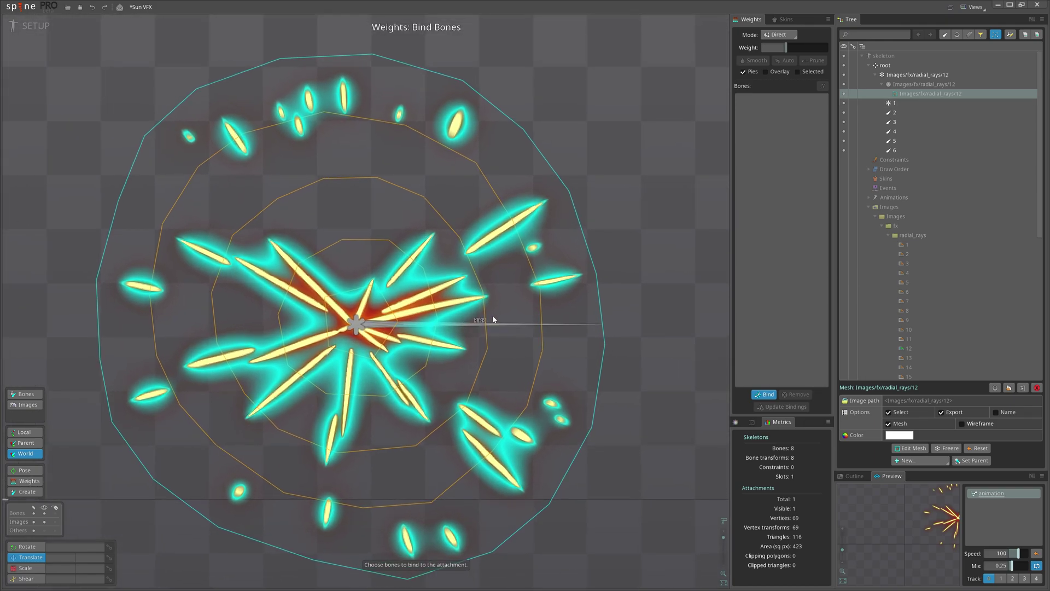
left_click_drag(499, 317, 464, 322)
scroll(464, 321, "down", 1)
left_click(895, 104)
left_click(902, 114)
left_click(902, 123)
left_click(901, 131)
left_click(900, 141)
left_click(901, 151)
left_click(765, 395)
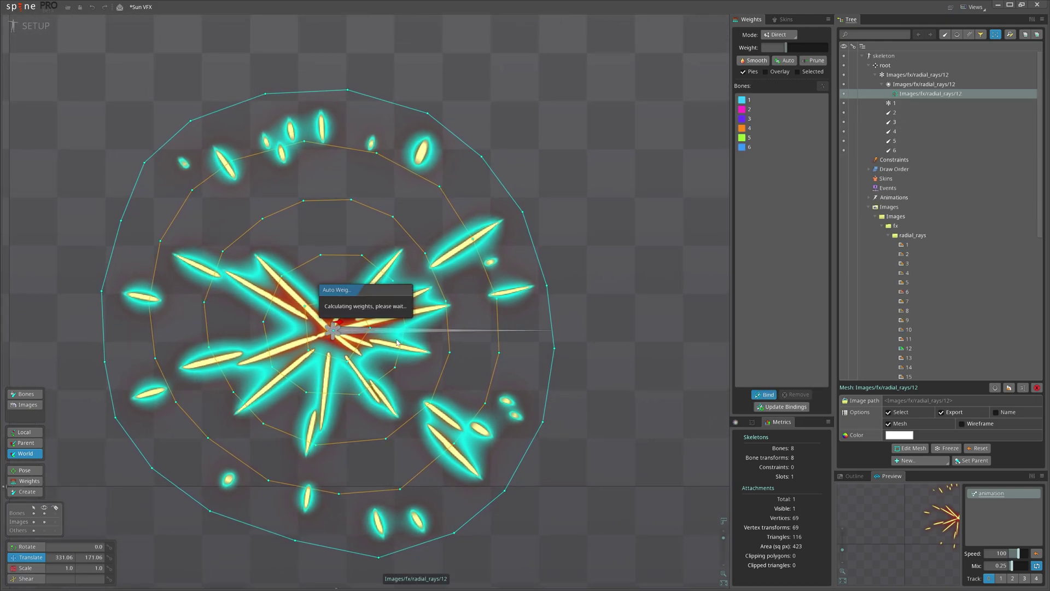
Test the mesh deformation by moving several of the numbered bones away from the burst's centre
scroll(337, 349, "up", 2)
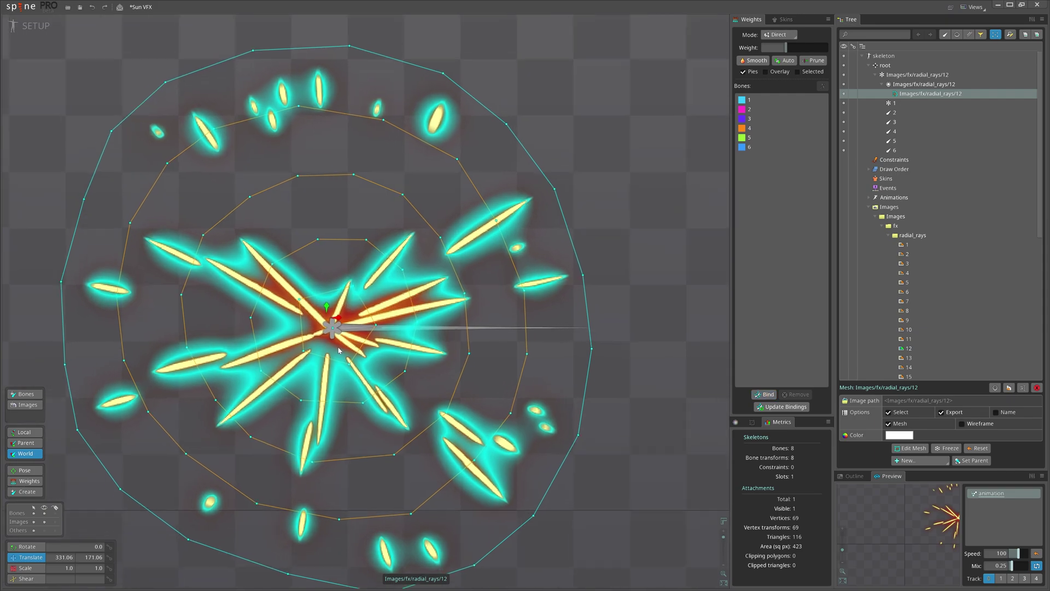
scroll(355, 339, "down", 2)
key("g")
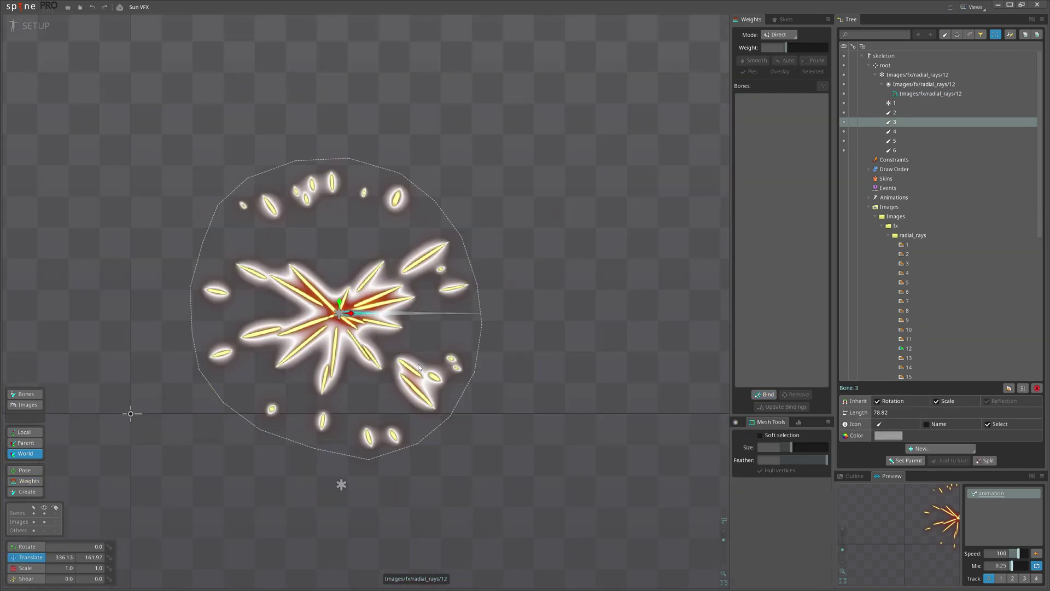
scroll(419, 367, "up", 2)
left_click(436, 300)
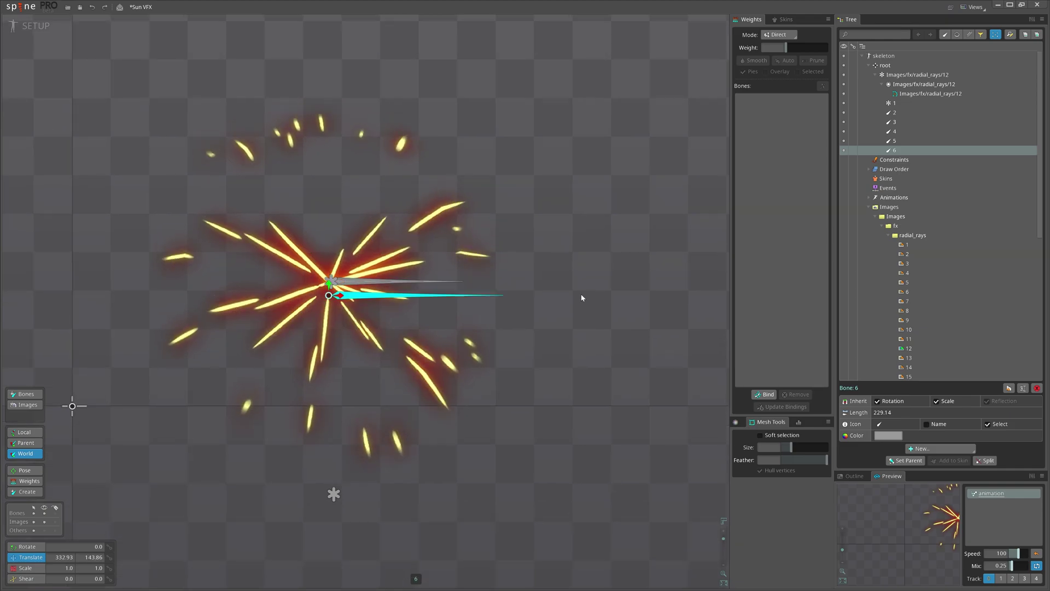
left_click_drag(580, 296, 593, 330)
left_click_drag(430, 282, 358, 286)
left_click(359, 276)
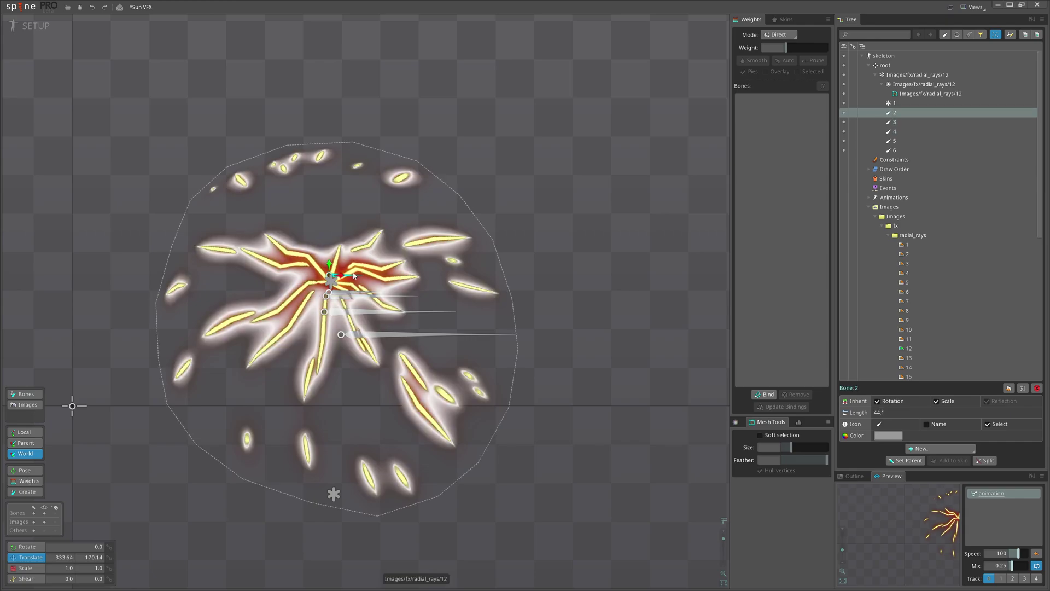
Turn on the weights overlay for the burst mesh and examine how the bone influences spread across its rings
left_click(332, 202)
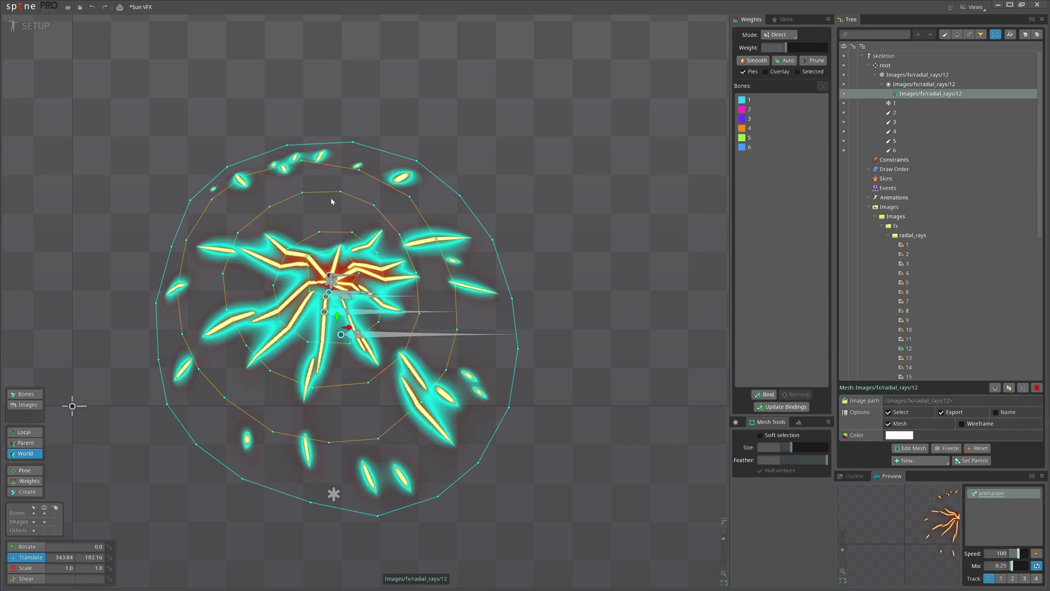
left_click(766, 72)
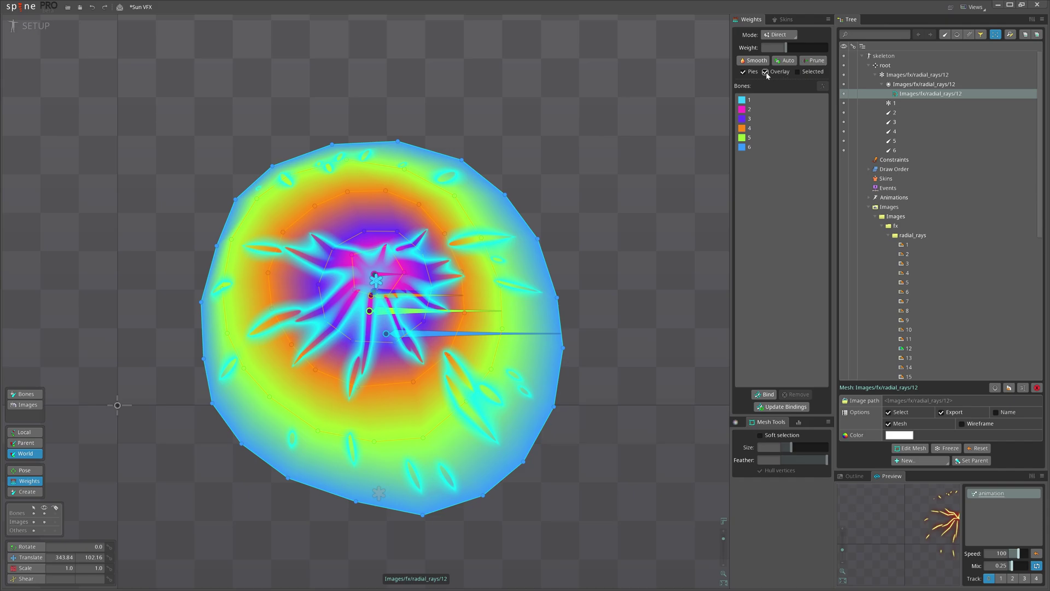
scroll(599, 317, "up", 2)
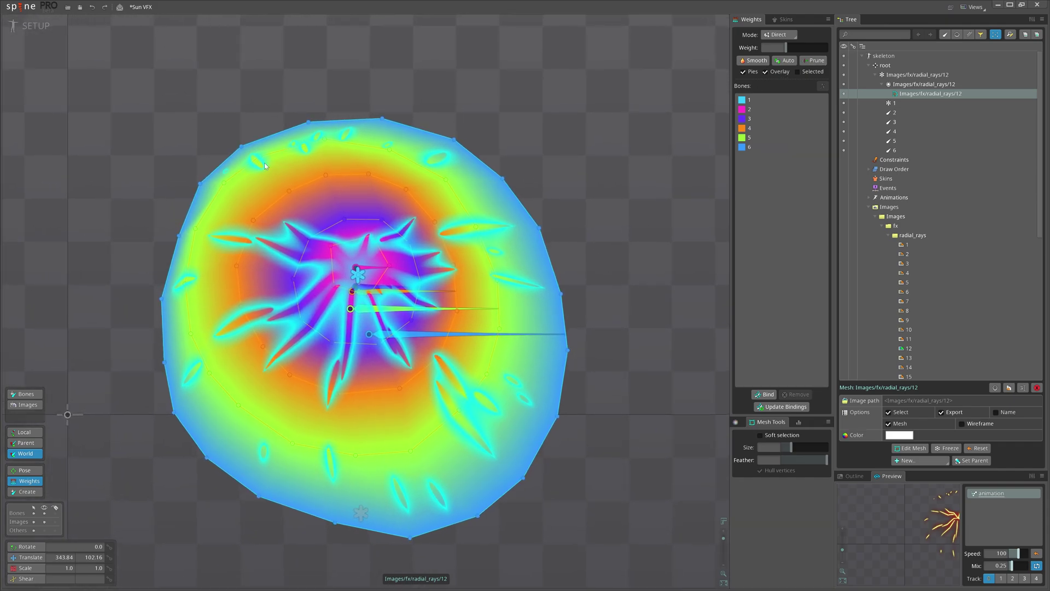
left_click_drag(486, 288, 506, 279)
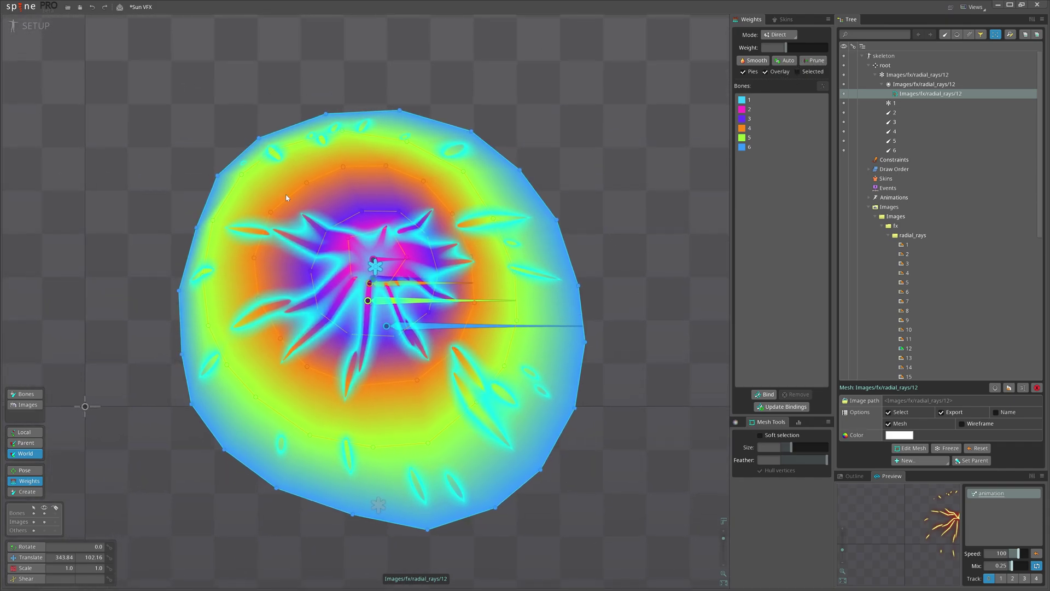
left_click_drag(303, 184, 276, 228)
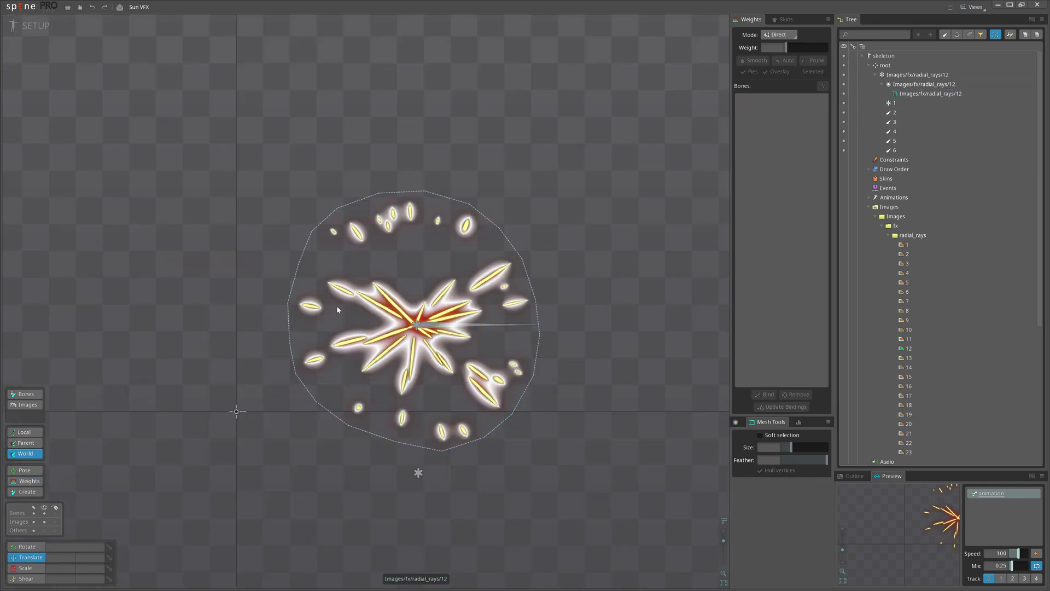
Select the burst mesh and look over the numbered frames in the radial_rays image folder
left_click(389, 291)
scroll(955, 252, "down", 2)
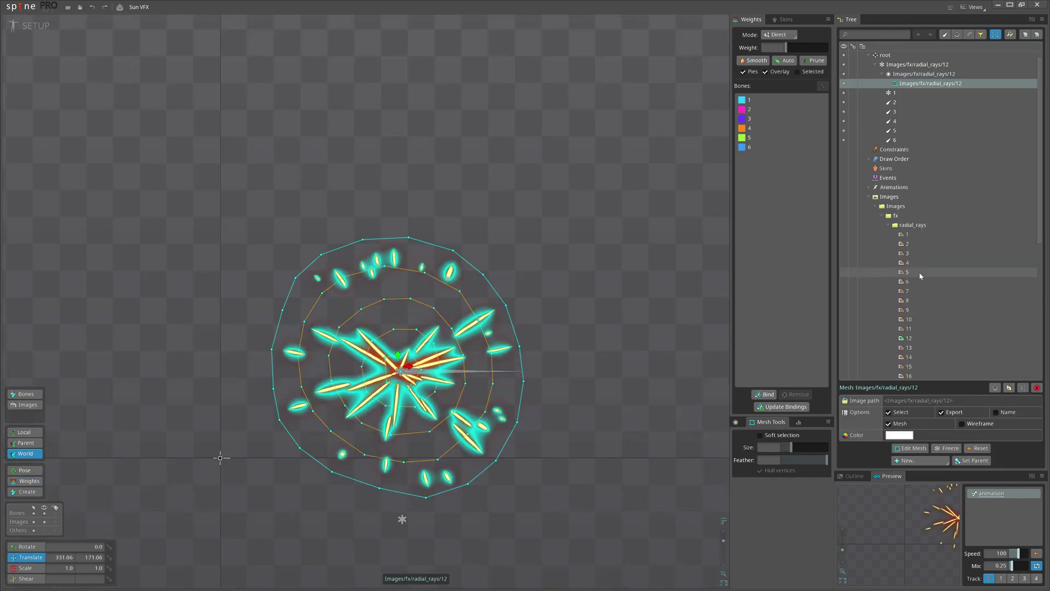
scroll(919, 276, "up", 2)
left_click_drag(614, 290, 621, 254)
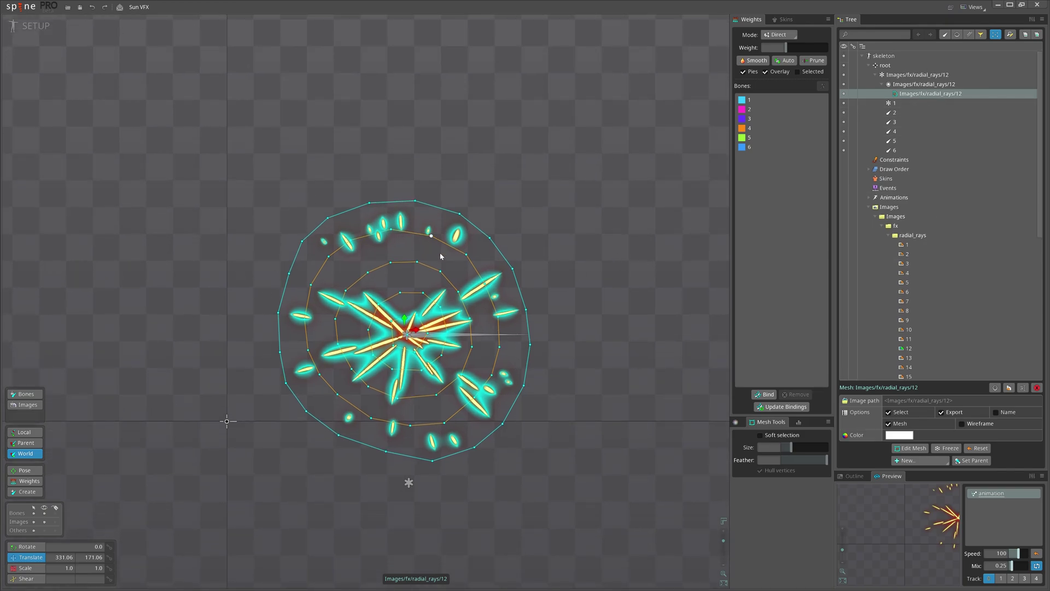
left_click_drag(448, 268, 411, 247)
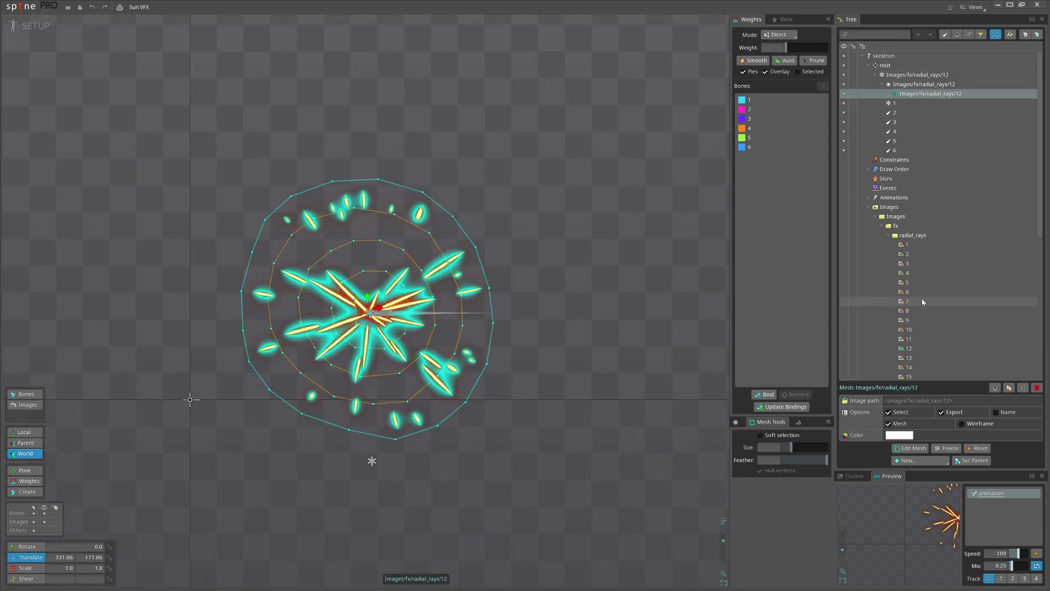
scroll(965, 312, "down", 1)
left_click_drag(226, 325, 240, 370)
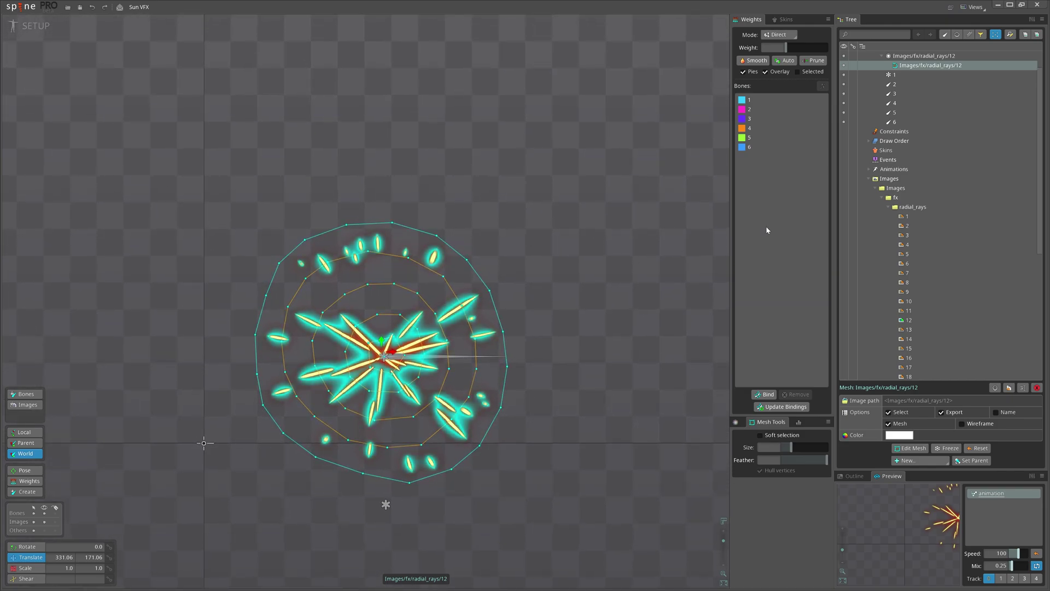
scroll(941, 179, "up", 1)
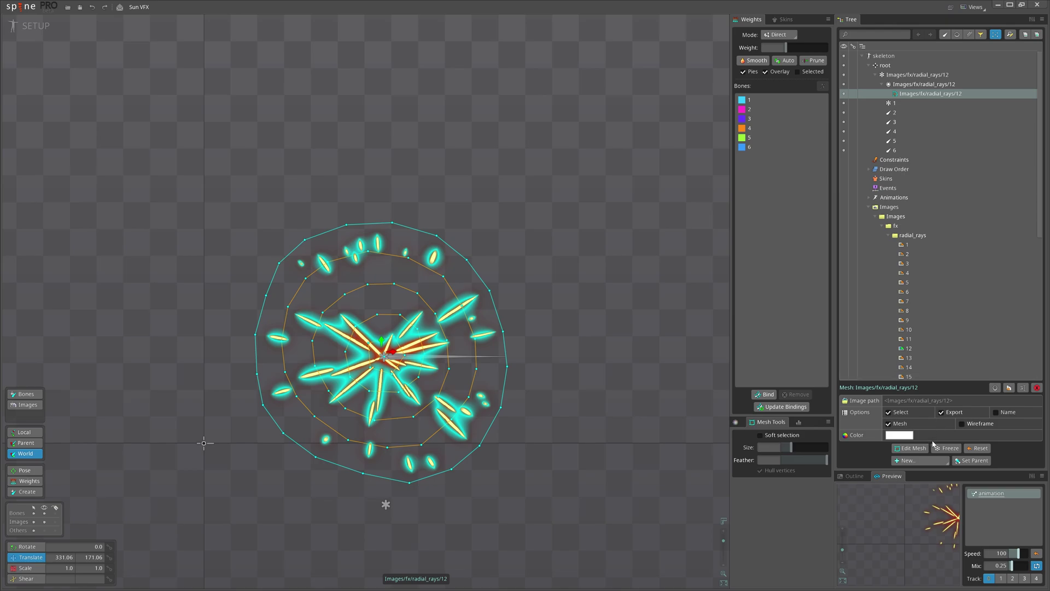
left_click(920, 460)
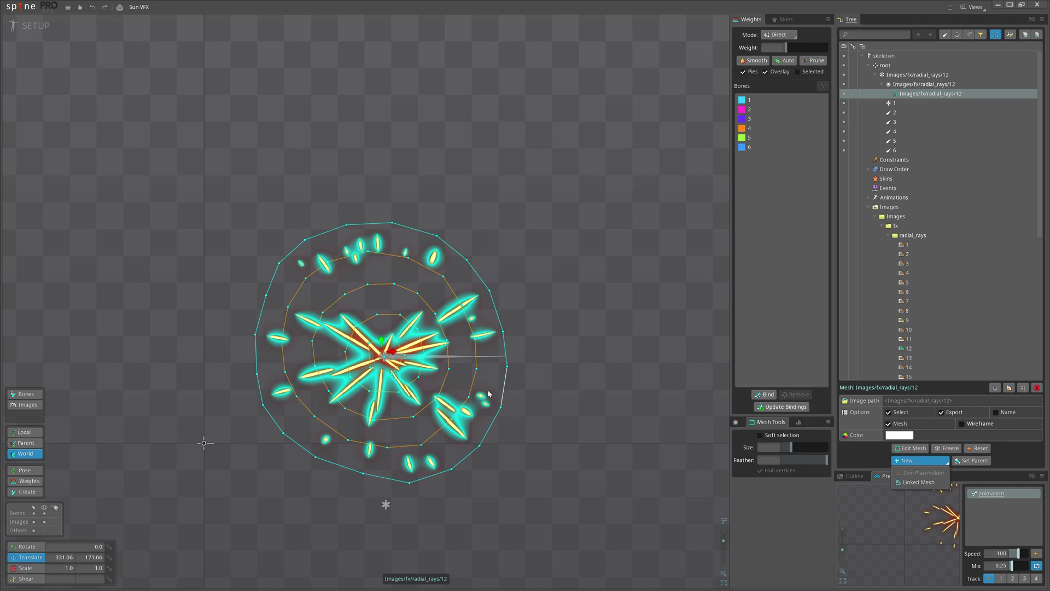
left_click_drag(513, 396, 509, 368)
scroll(506, 372, "up", 1)
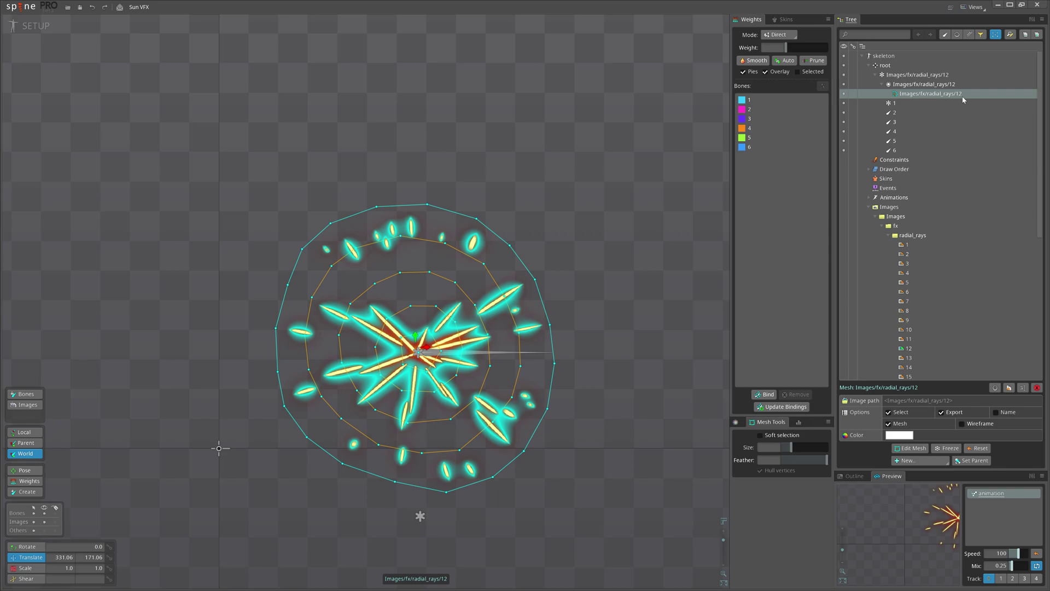
Rename the mesh attachment to Images/fx/radial_rays/1, stretching its texture coordinates to the new image size
key("F2")
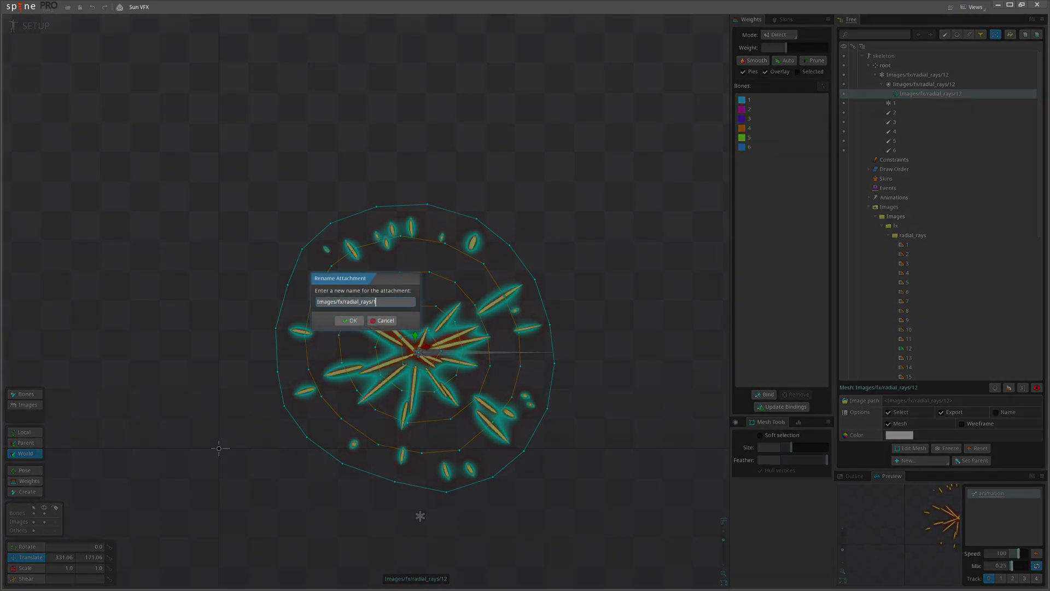
key("Return")
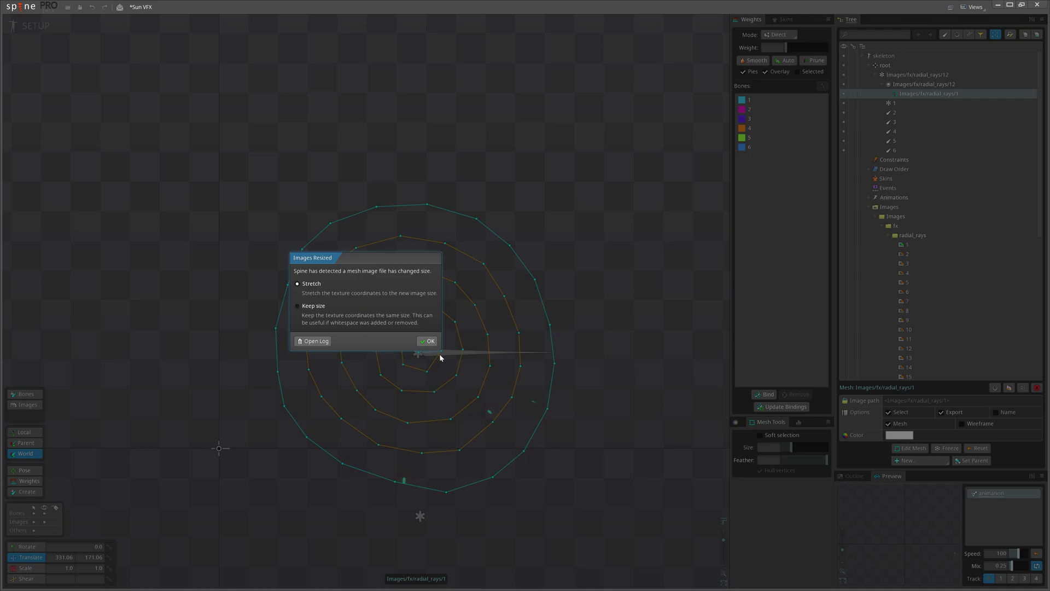
left_click(427, 341)
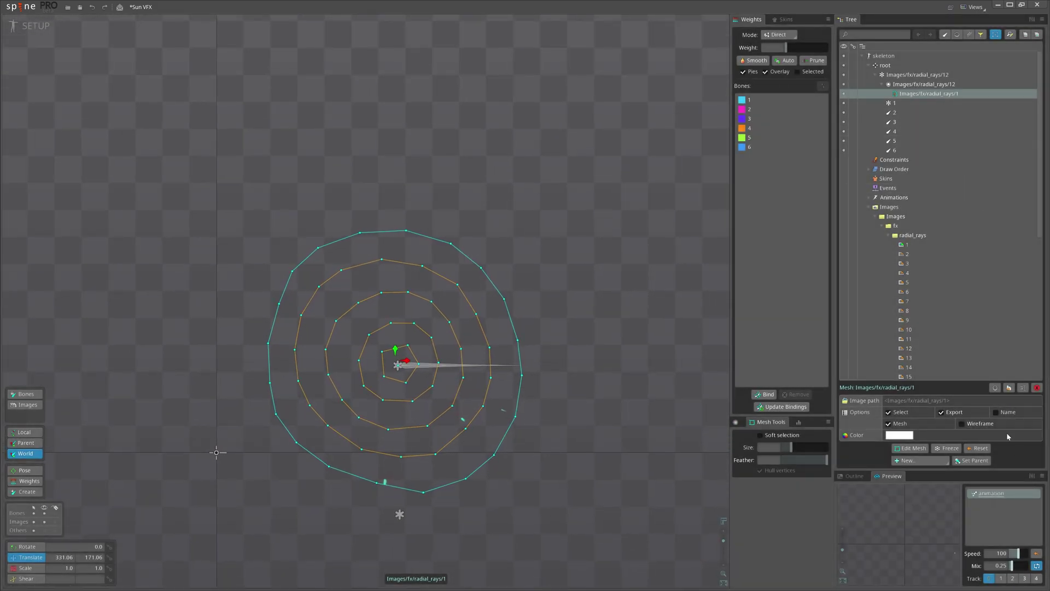
Create a linked mesh named Images/fx/radial_rays/2 from the source mesh Images/fx/radial_rays/1
left_click(917, 460)
left_click(915, 483)
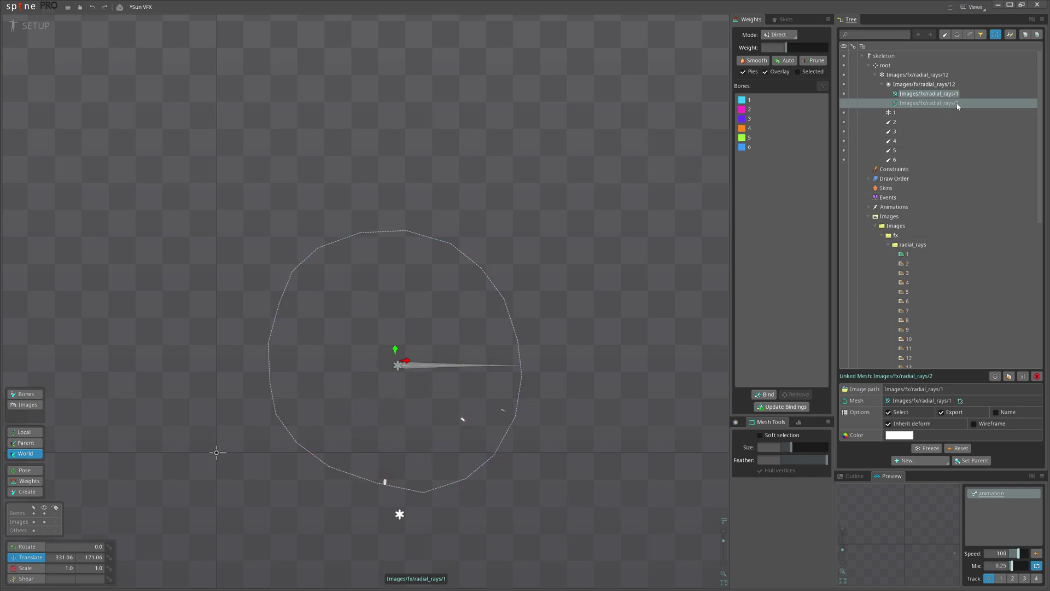
mouse_move(957, 107)
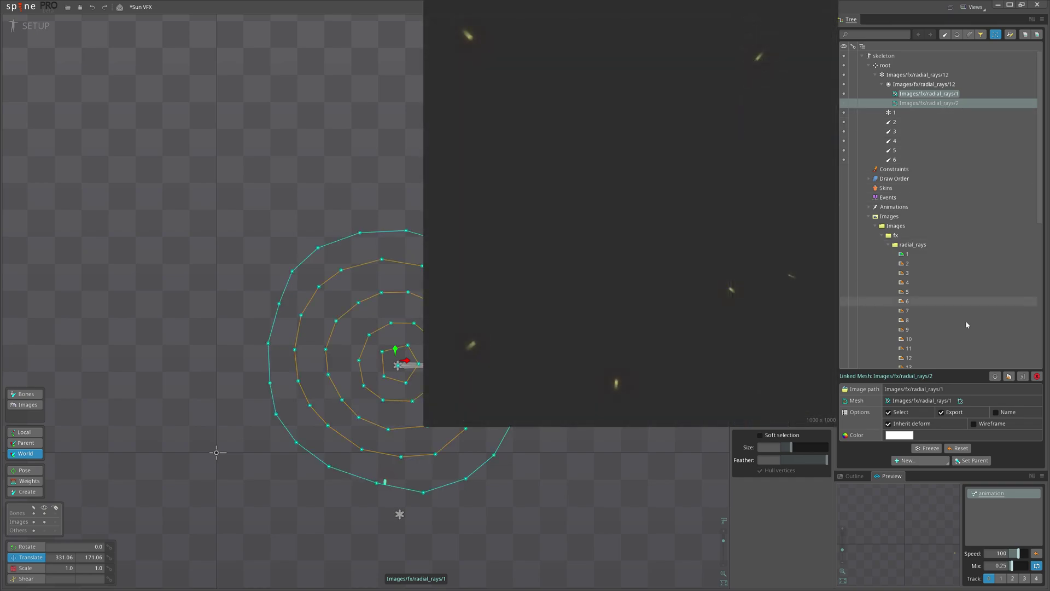
Duplicate the linked mesh repeatedly to add Images/fx/radial_rays/3 through Images/fx/radial_rays/23 to the slot
triple_click(1009, 376)
triple_click(1009, 377)
double_click(1009, 377)
triple_click(1010, 376)
left_click(1009, 376)
scroll(961, 291, "down", 8)
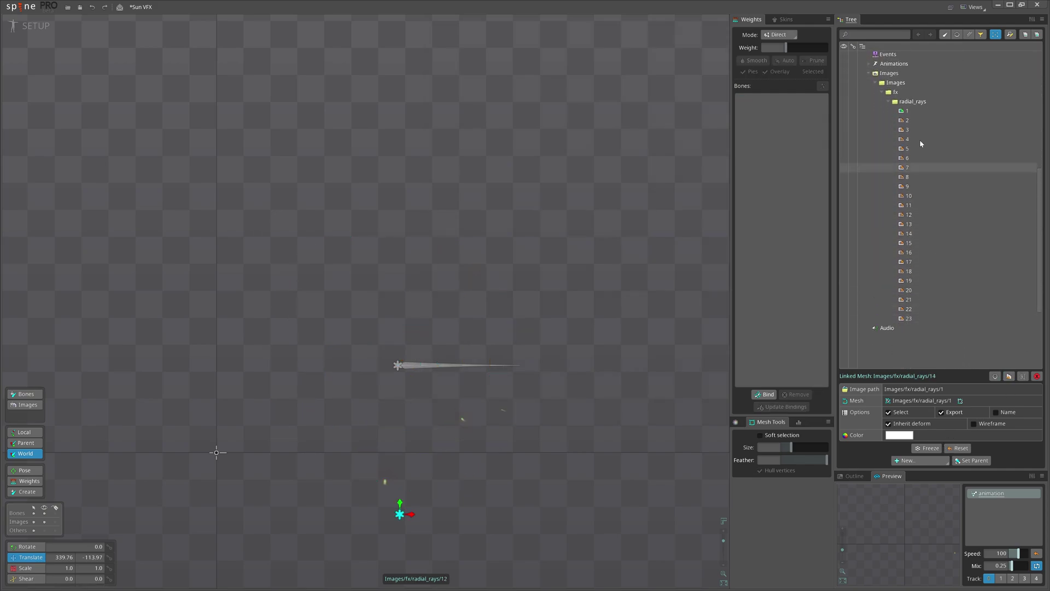
scroll(954, 246, "up", 8)
left_click(1009, 376)
left_click(1009, 376)
triple_click(1009, 376)
double_click(1009, 376)
left_click(1009, 377)
left_click(1009, 376)
scroll(941, 191, "up", 5)
Clear the shared image path on all meshes from radial_rays/1 to radial_rays/23 so each one uses its own frame image
left_click(929, 94, "shift")
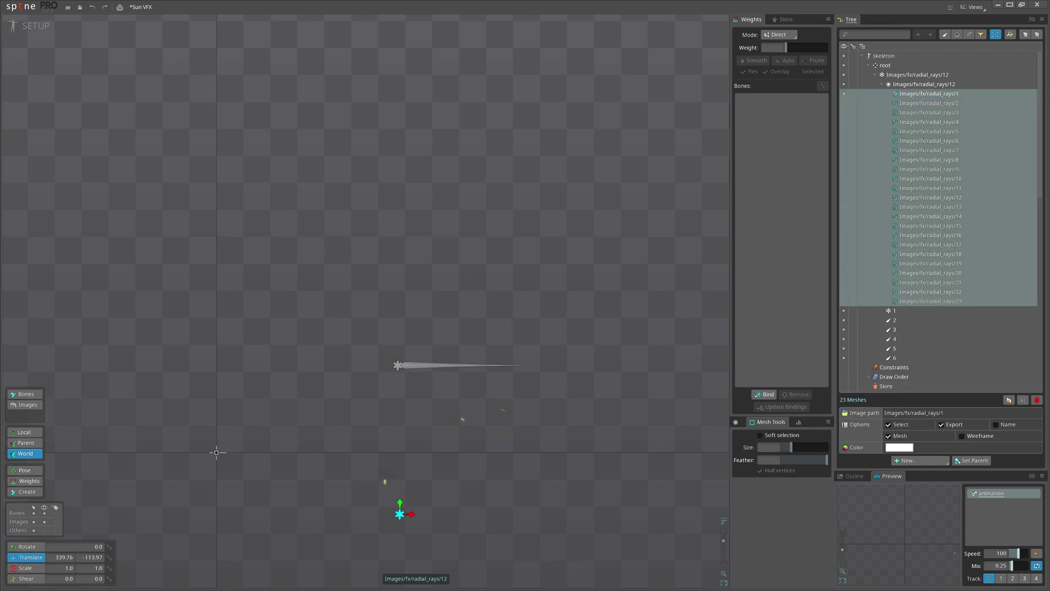
left_click(934, 178)
left_click(935, 254)
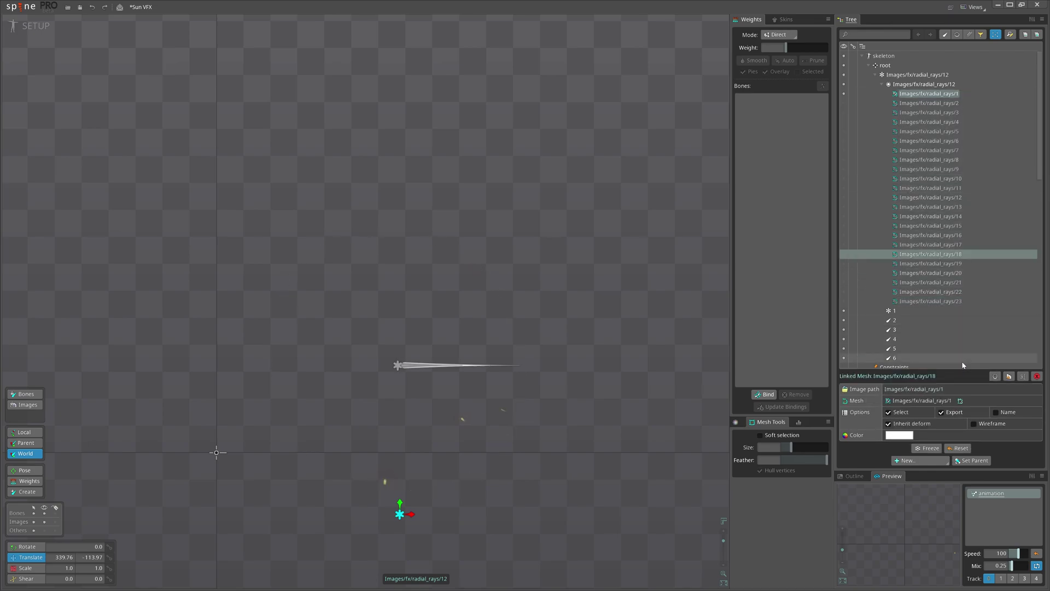
left_click(929, 94)
left_click(930, 300, "shift")
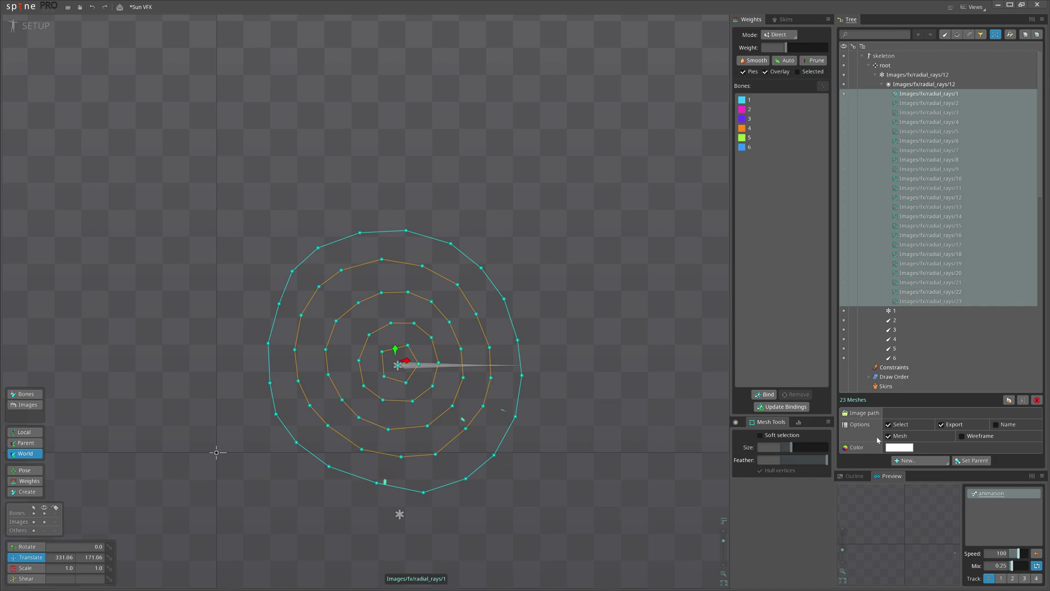
left_click(937, 275)
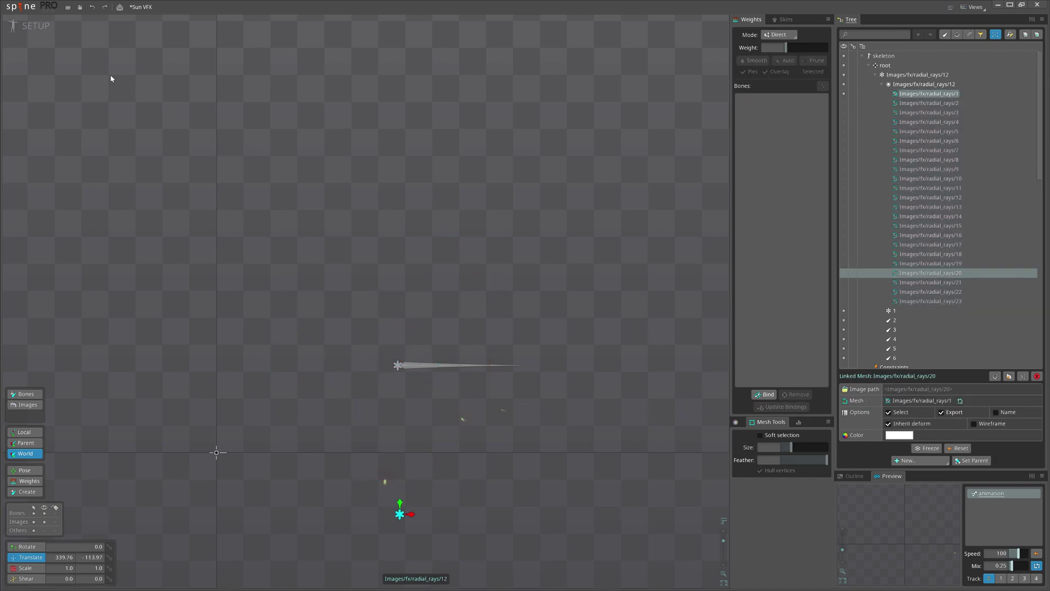
Switch to Animate mode and key Images/fx/radial_rays/1 as the slot's attachment at frame 0
left_click(37, 28)
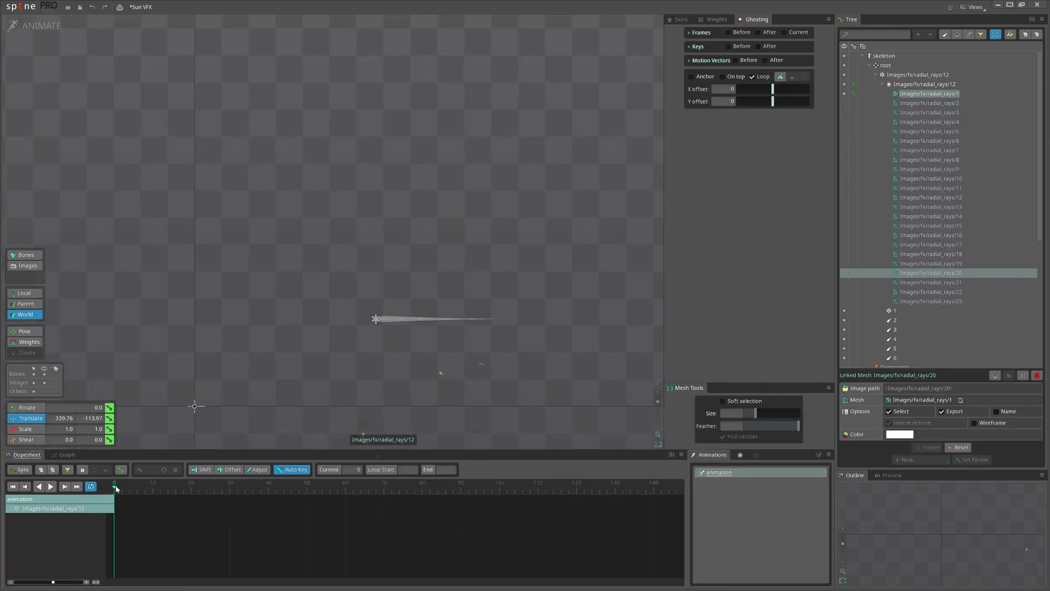
left_click(844, 94)
left_click(845, 94)
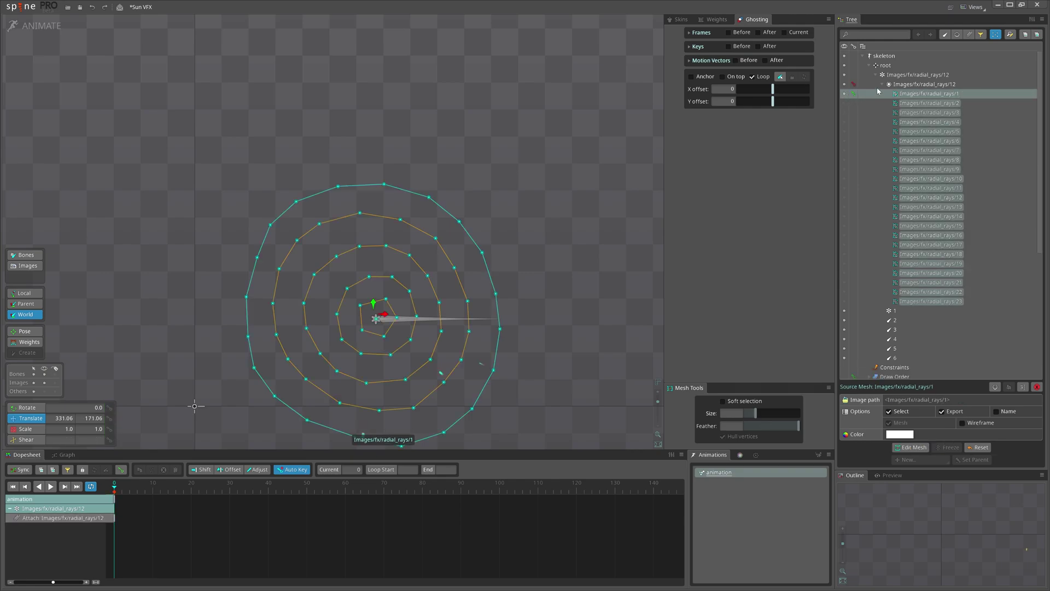
Key the slot's attachment again at about frame 73 by toggling the visibility of Images/fx/radial_rays/1
left_click(949, 84)
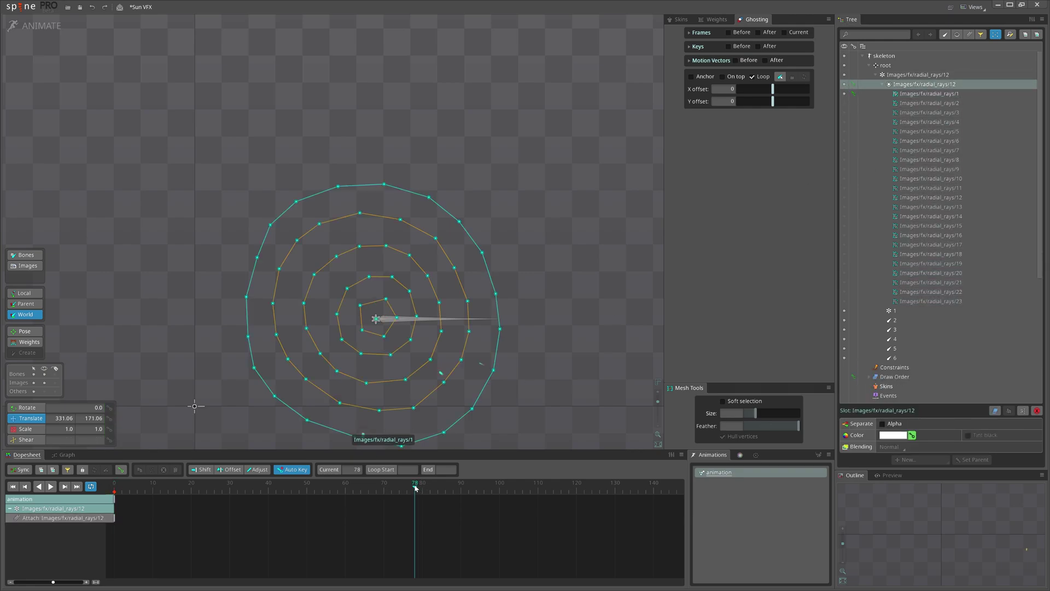
left_click(844, 94)
left_click(844, 94)
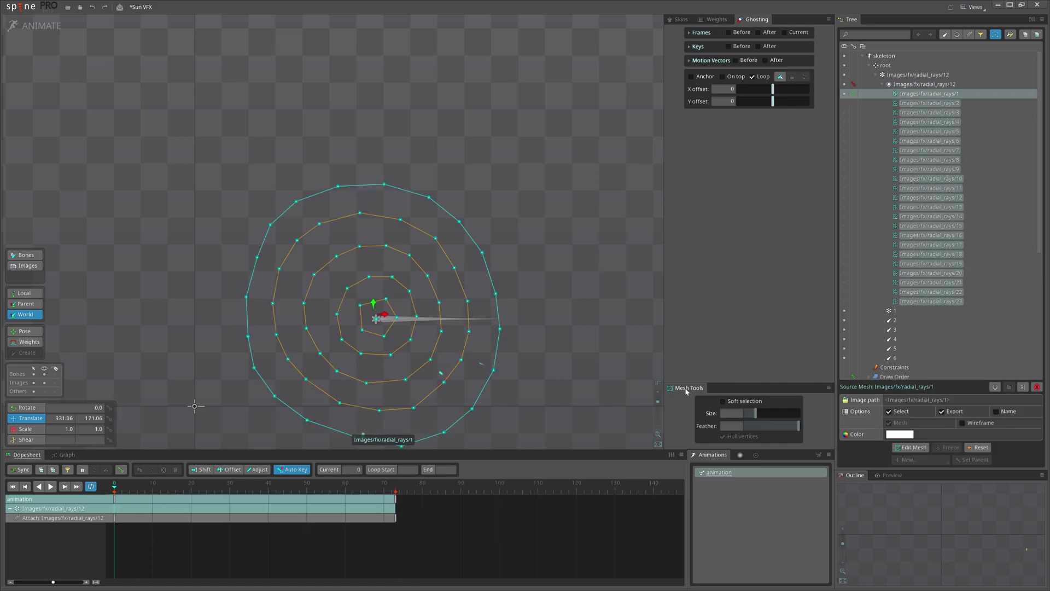
left_click(930, 85)
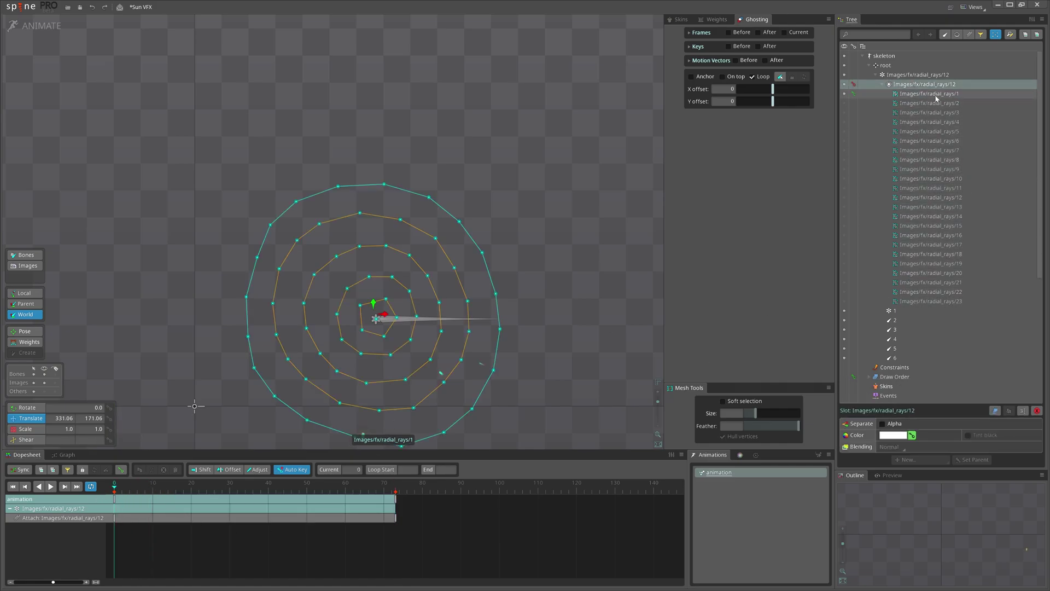
Key the slot's attachment on each consecutive frame, from Images/fx/radial_rays/2 at frame 1 through Images/fx/radial_rays/23 at frame 22
left_click(937, 96)
key("f")
left_click(844, 103)
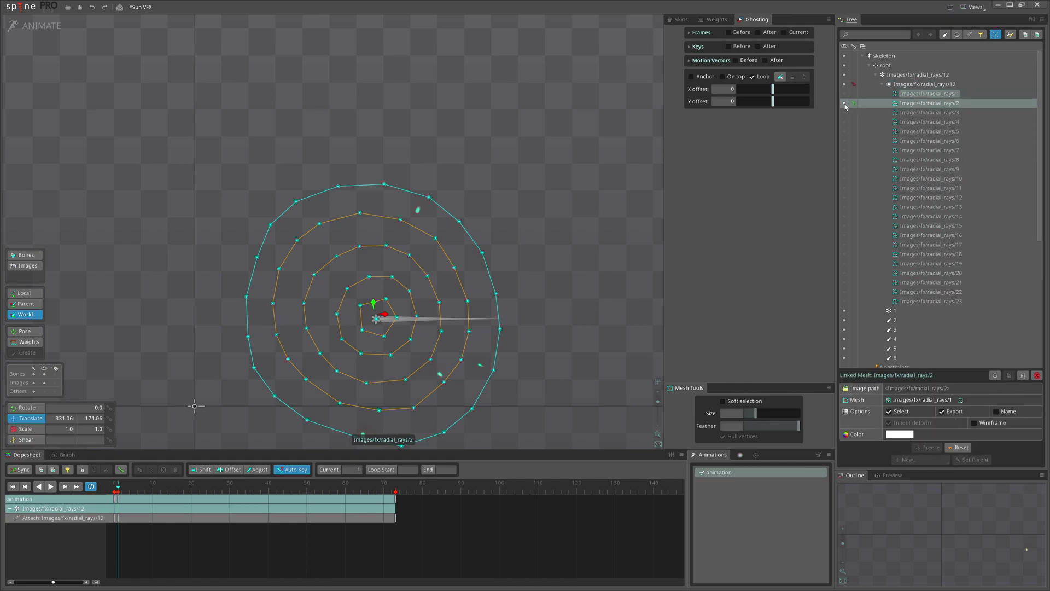
key("f")
left_click(844, 113)
key("f")
left_click(845, 123)
key("f")
left_click(844, 133)
key("f")
left_click(845, 140)
key("period")
left_click(845, 150)
key("period")
left_click(845, 159)
key("period")
left_click(845, 169)
key("period")
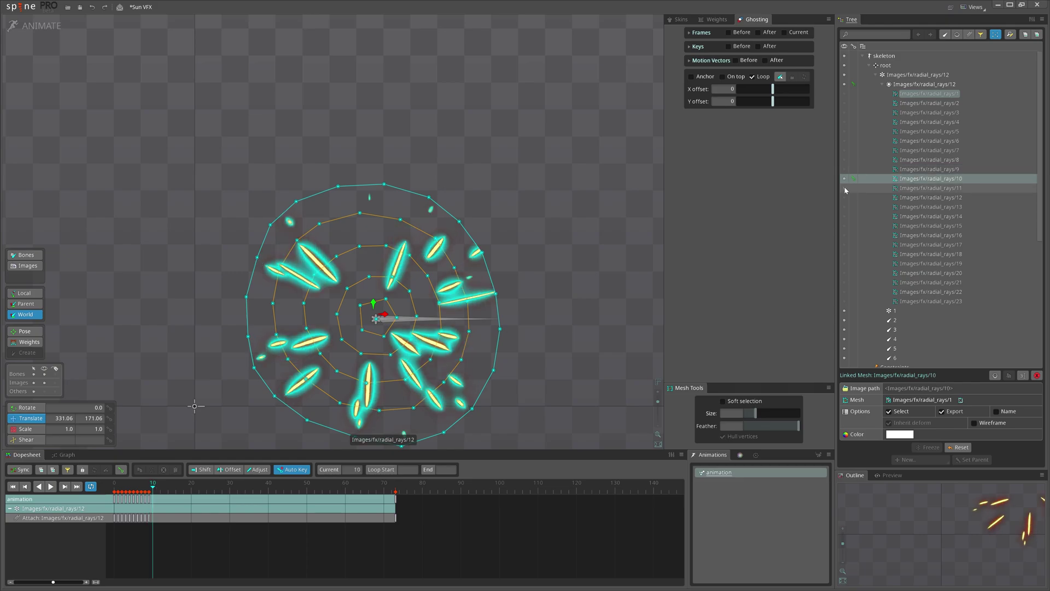
key("period")
left_click(845, 188)
key("period")
left_click(845, 197)
left_click(845, 207)
left_click(845, 216)
key("period")
left_click(845, 225)
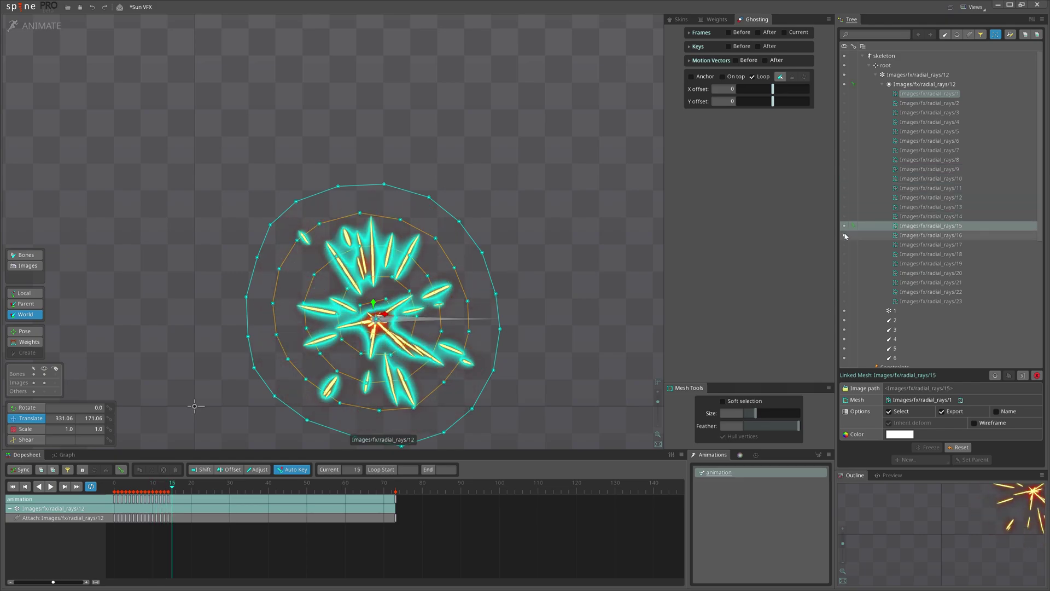
left_click(844, 235)
key("f")
left_click(844, 246)
key("f")
left_click(844, 255)
key("f")
left_click(845, 264)
left_click(845, 274)
left_click(845, 284)
key("f")
left_click(845, 293)
key("f")
left_click(845, 304)
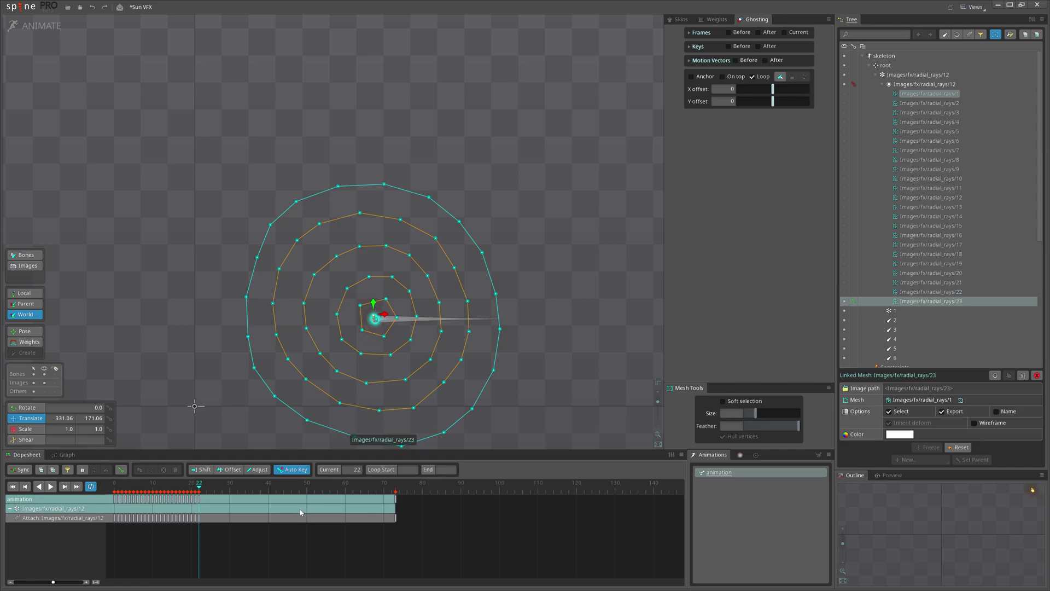
Delete the leftover attachment key at frame 73 and play back the frame sequence
left_click(398, 523)
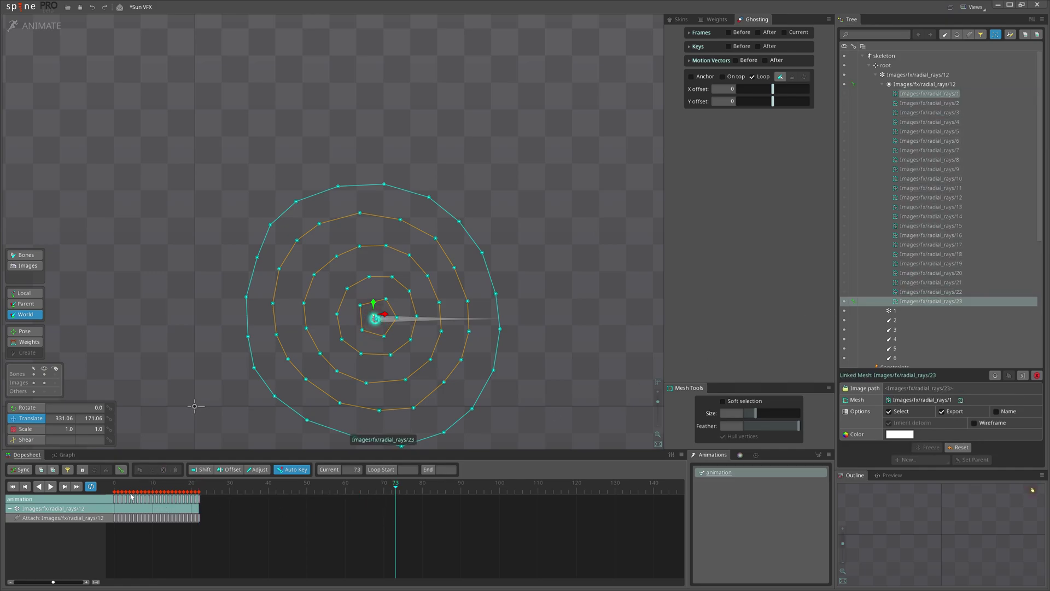
left_click_drag(187, 488, 161, 487)
left_click(543, 367)
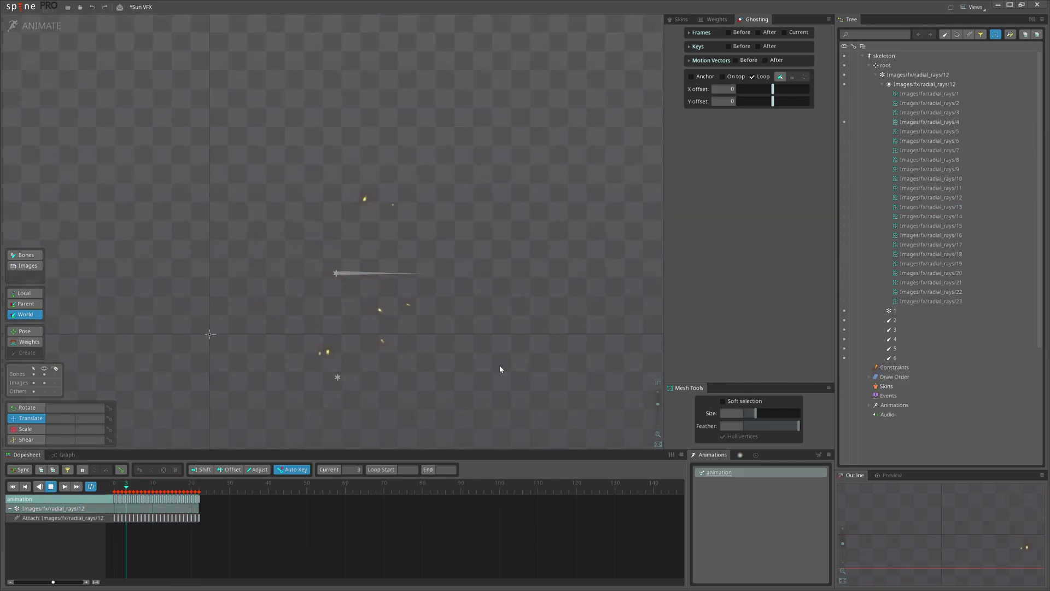
left_click_drag(484, 363, 512, 376)
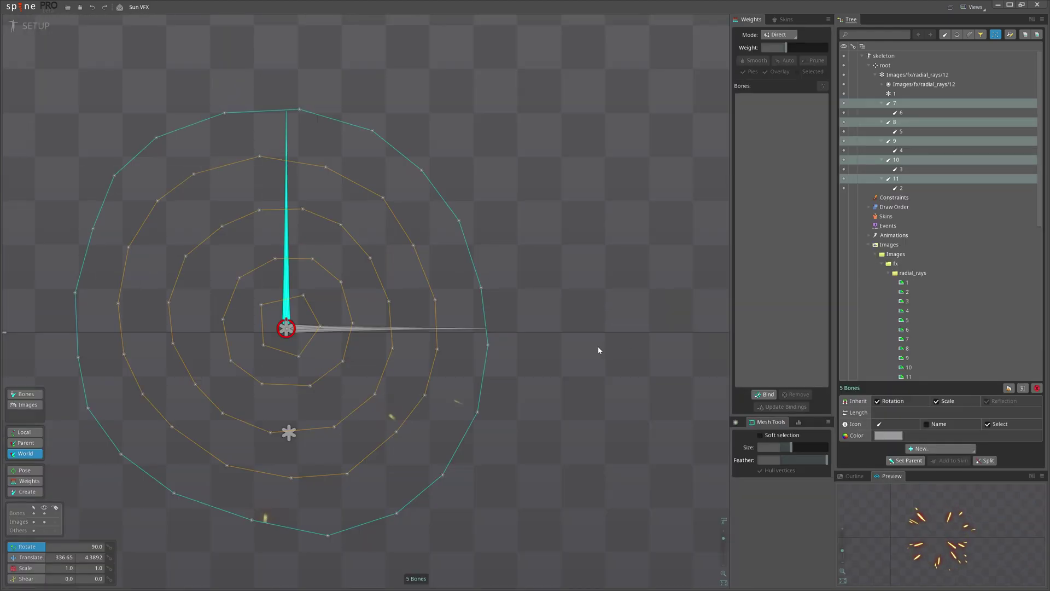
Try squashing the ringed mesh vertically by scaling parent bones 7 to 11 to about 0.53
mouse_move(598, 347)
left_mouse_down()
mouse_move(611, 350)
mouse_move(579, 346)
mouse_move(604, 361)
left_mouse_up()
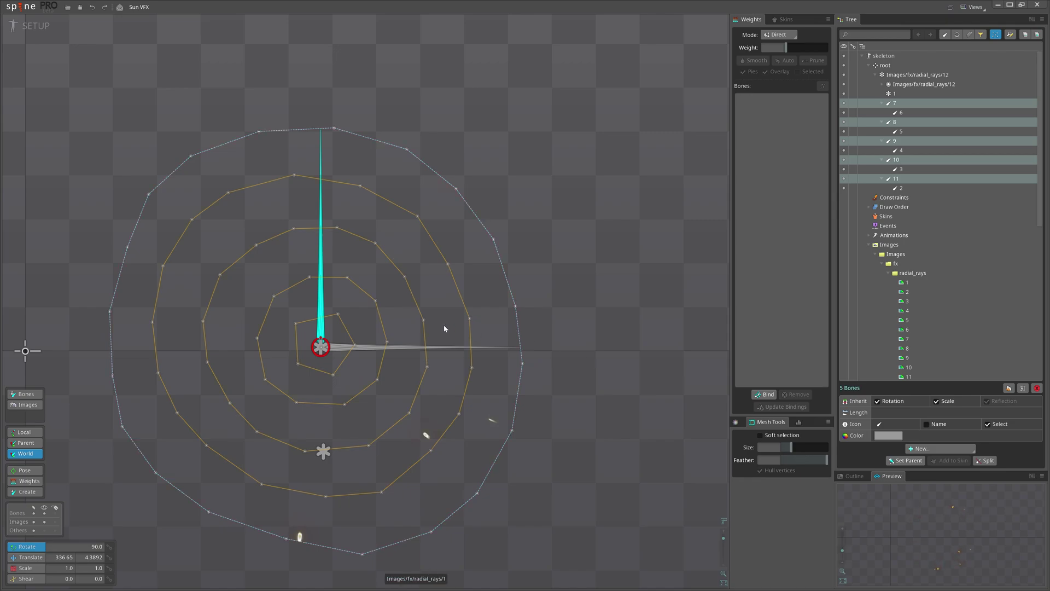
left_click_drag(323, 348, 299, 347)
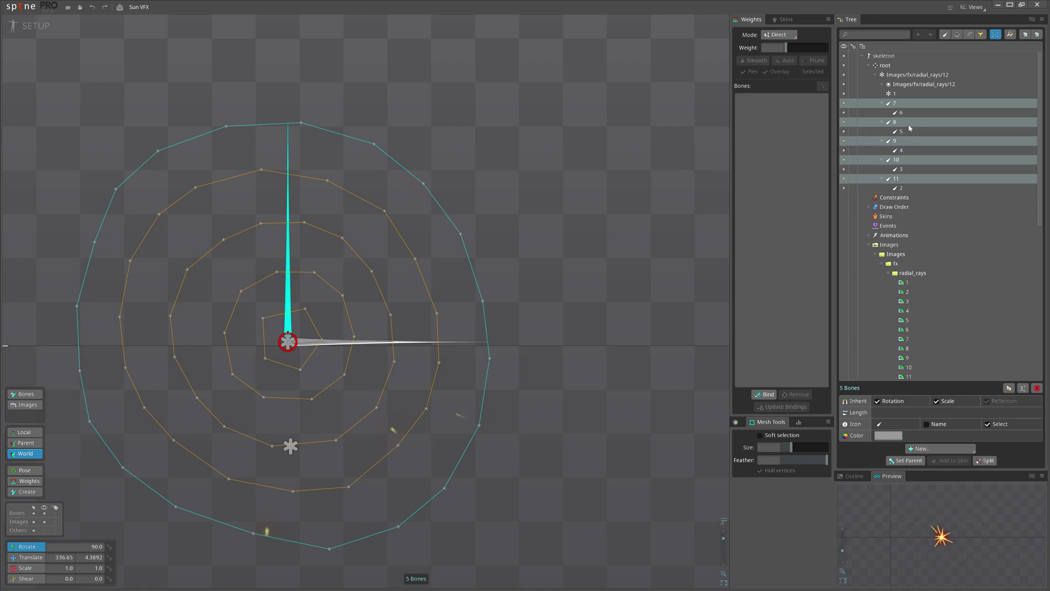
left_click_drag(303, 226, 348, 215)
scroll(319, 232, "up", 1)
key("x")
left_click_drag(316, 322, 381, 355)
Try rotating child bones 3 to 6 within the squashed mesh, undo the test edits, and save the project
left_click(377, 336)
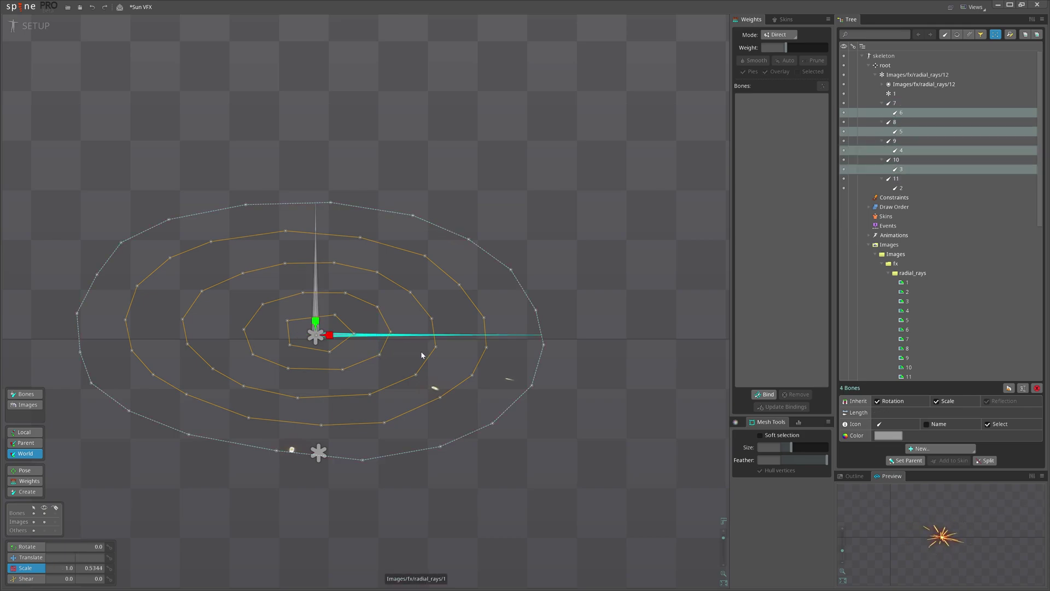
key("c")
mouse_move(596, 378)
left_mouse_down()
mouse_move(602, 185)
mouse_move(481, 452)
mouse_move(232, 460)
mouse_move(299, 467)
mouse_move(544, 368)
mouse_move(411, 175)
mouse_move(497, 425)
mouse_move(374, 477)
mouse_move(611, 389)
left_mouse_up()
scroll(611, 389, "down", 3)
left_click_drag(546, 444, 524, 424)
key("ctrl+z")
key("ctrl+z")
key("ctrl+s")
Select parent bones 22, 33, 44, 55 and 66 and flatten the mesh by scaling them to about 0.01 on X
scroll(580, 392, "down", 3)
left_click_drag(579, 393, 528, 399)
scroll(415, 310, "up", 2)
left_click_drag(415, 311, 376, 296)
left_click_drag(454, 295, 517, 310)
scroll(496, 317, "up", 1)
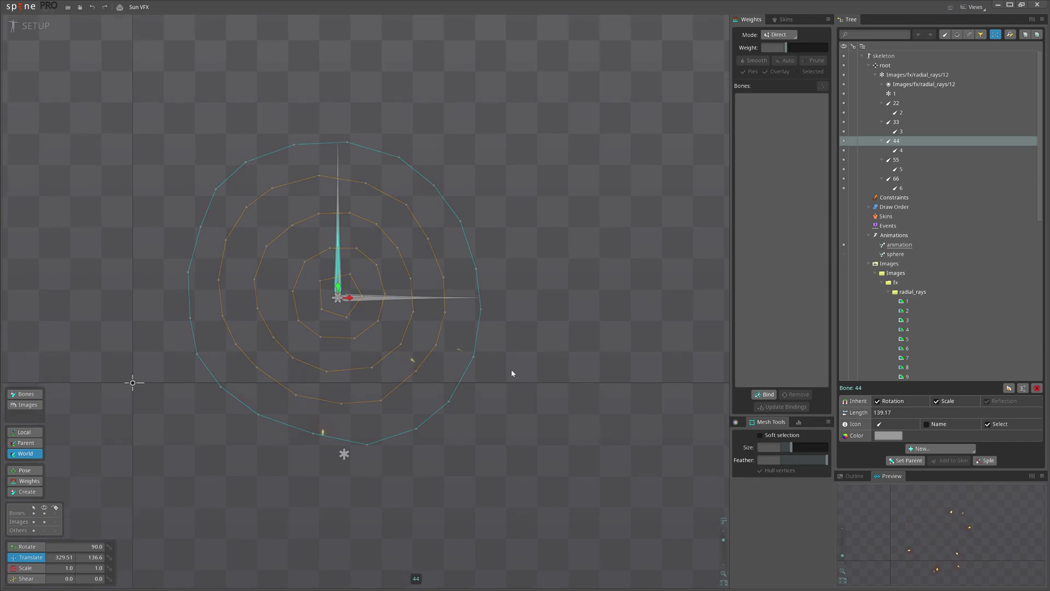
scroll(511, 369, "up", 1)
scroll(547, 383, "up", 3)
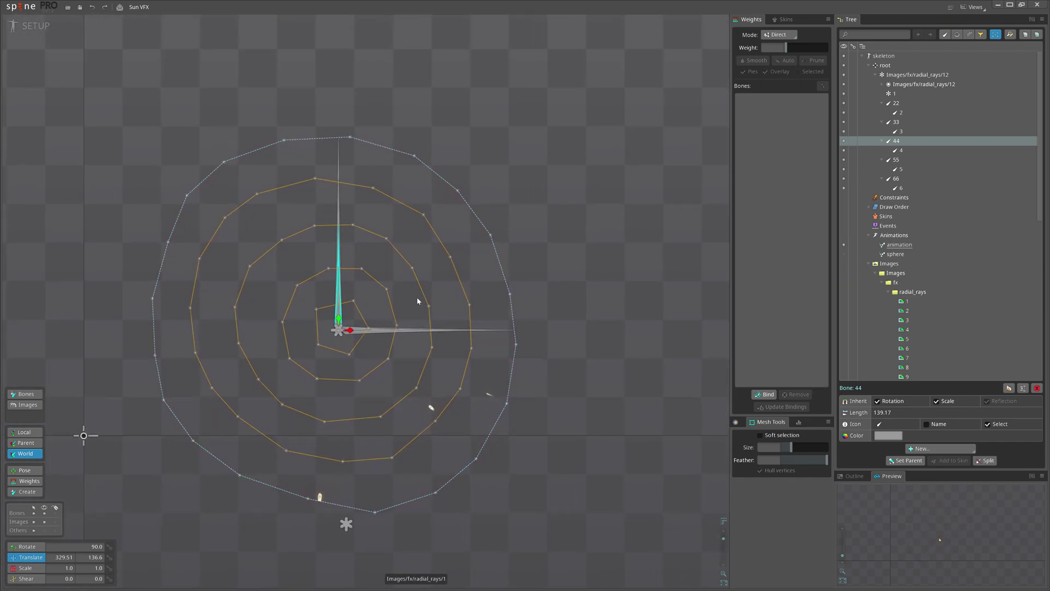
left_click_drag(279, 87, 325, 379)
key("x")
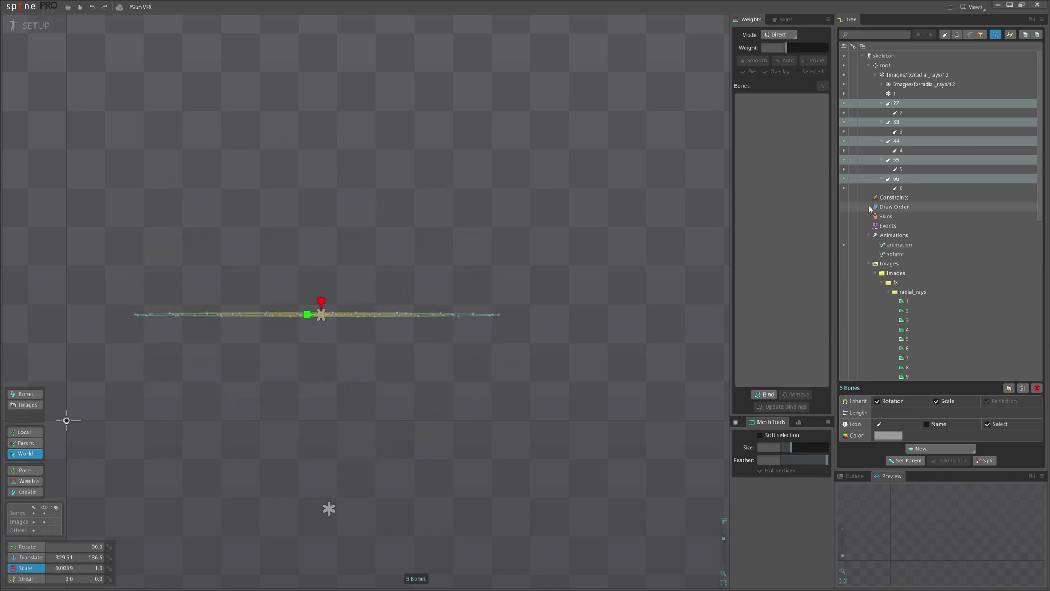
Move bones 55, 44, 33, 22 and 1 upward by increasing amounts to shape the flattened rings into a dome
left_click(895, 160)
key("v")
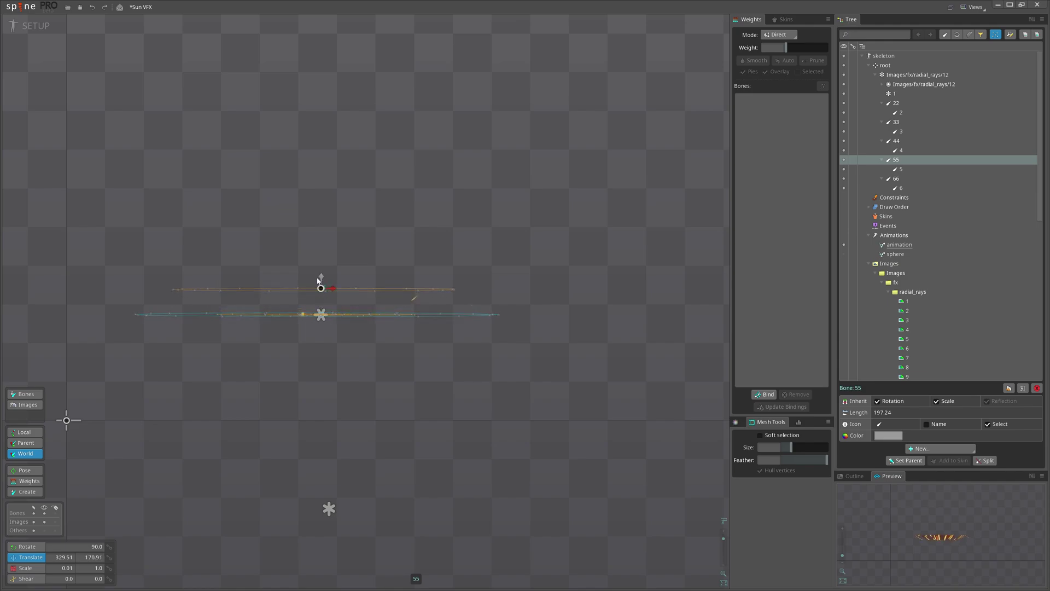
left_click(896, 140)
left_click_drag(321, 304, 322, 258)
left_click(882, 123)
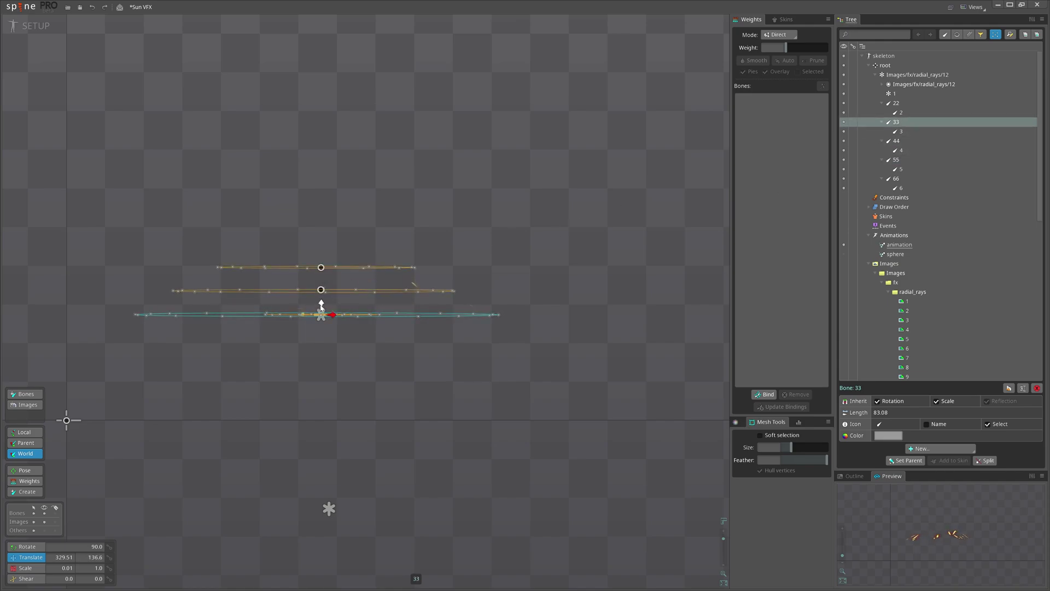
left_click_drag(321, 307, 321, 227)
left_click(897, 105)
left_click(895, 94)
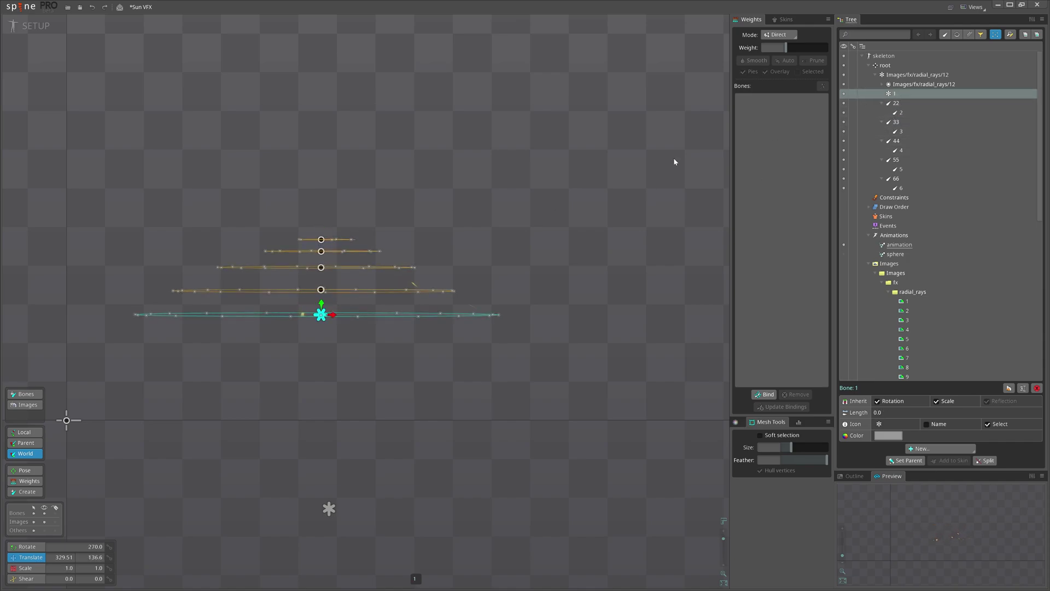
left_click_drag(319, 314, 330, 222)
Undo the test translations and scaling of the ring bones in the setup pose
left_click(843, 255)
scroll(452, 368, "down", 2)
key("x")
scroll(891, 522, "down", 4)
left_click_drag(892, 521, 892, 530)
left_click_drag(425, 384, 387, 389)
key("ctrl+z")
key("ctrl+z")
key("ctrl+z")
key("ctrl+z")
key("ctrl+z")
key("ctrl+z")
key("ctrl+z")
key("ctrl+z")
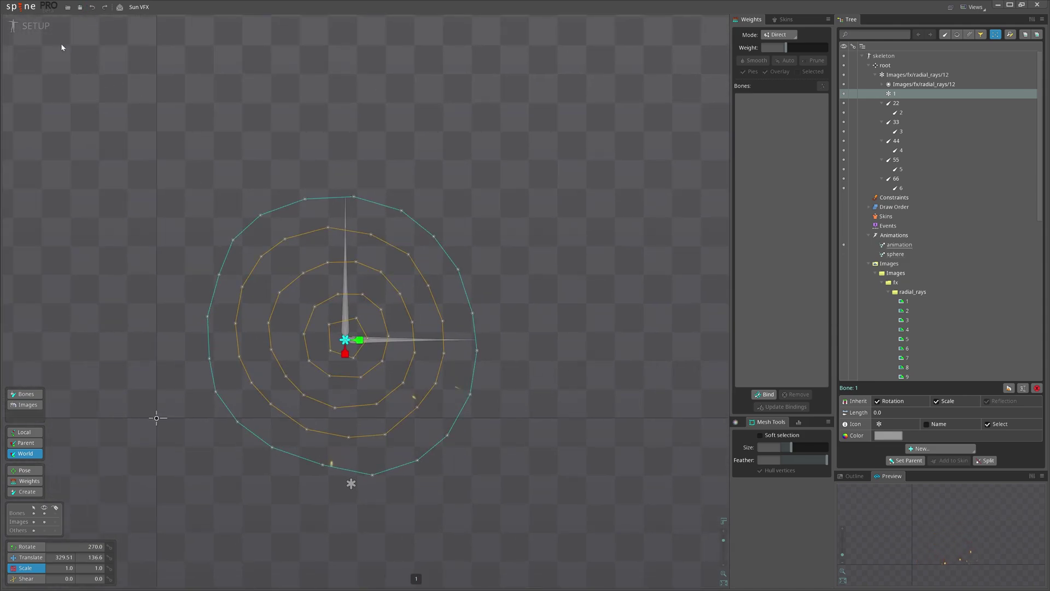
Switch to Animate mode and delete the animation named "animation"
left_click(34, 25)
left_click(720, 340)
key("Delete")
key("Return")
Play the sphere animation and examine how the rays travel over the dome and how the slot's attachments change
left_click_drag(600, 304, 520, 248)
scroll(520, 248, "down", 2)
key("d")
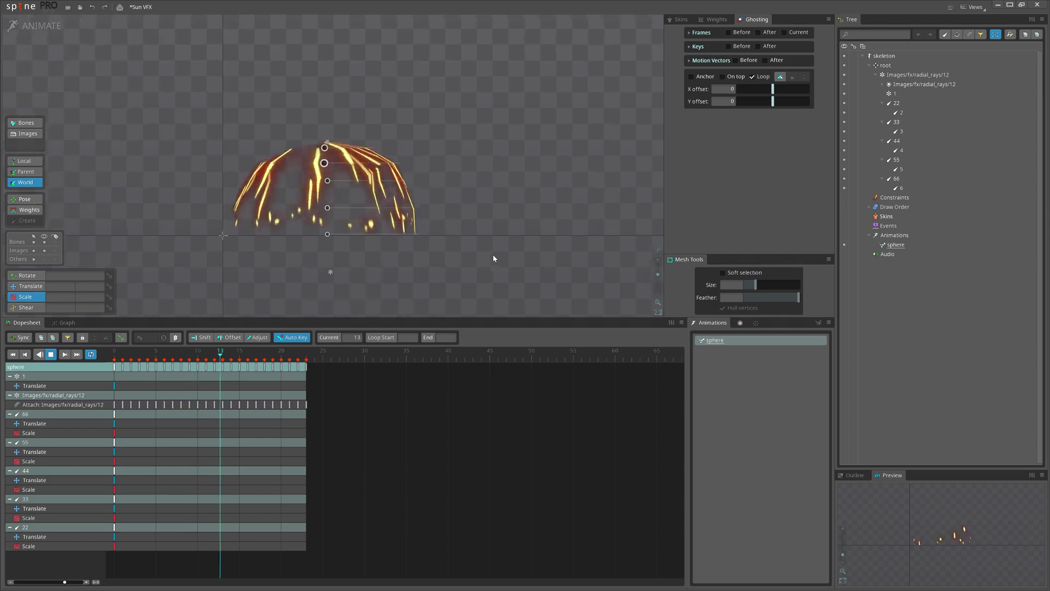
scroll(493, 254, "down", 1)
left_click_drag(442, 280, 460, 229)
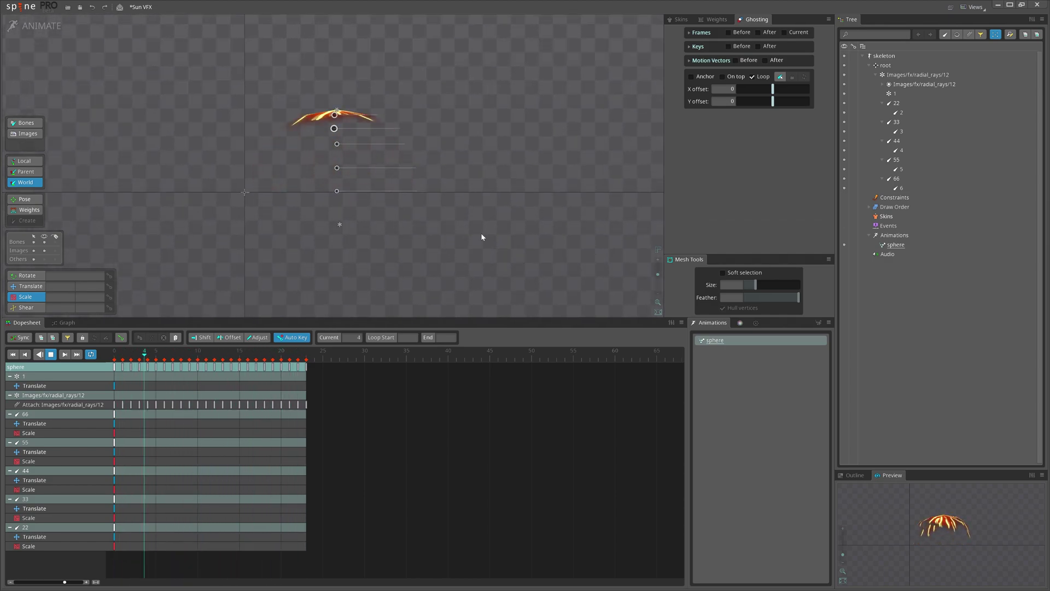
key("d")
left_click(883, 84)
key("l")
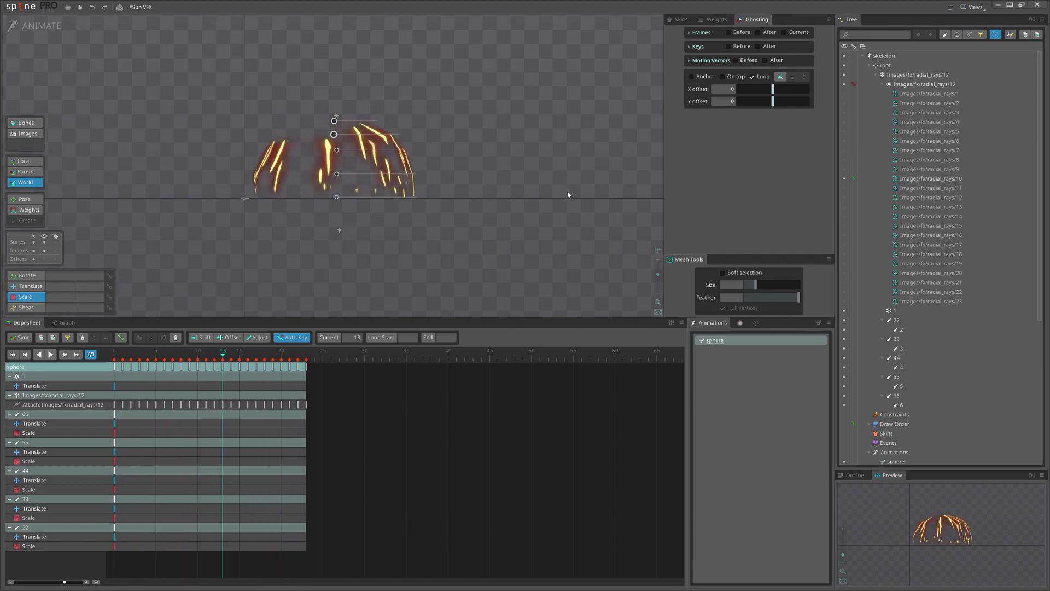
key("k")
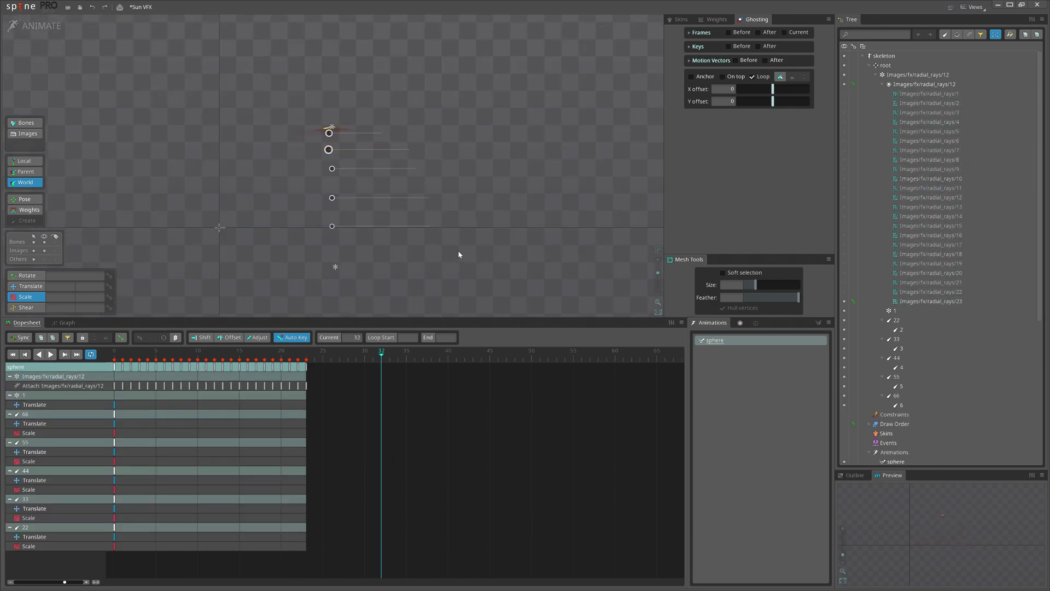
key("l")
Select child bones 2 to 6 and key their rotation at frame 0 of the sphere animation
left_click_drag(136, 361, 107, 358)
left_click(882, 84)
left_click(918, 189)
left_click(903, 169, "ctrl")
left_click(903, 151, "ctrl")
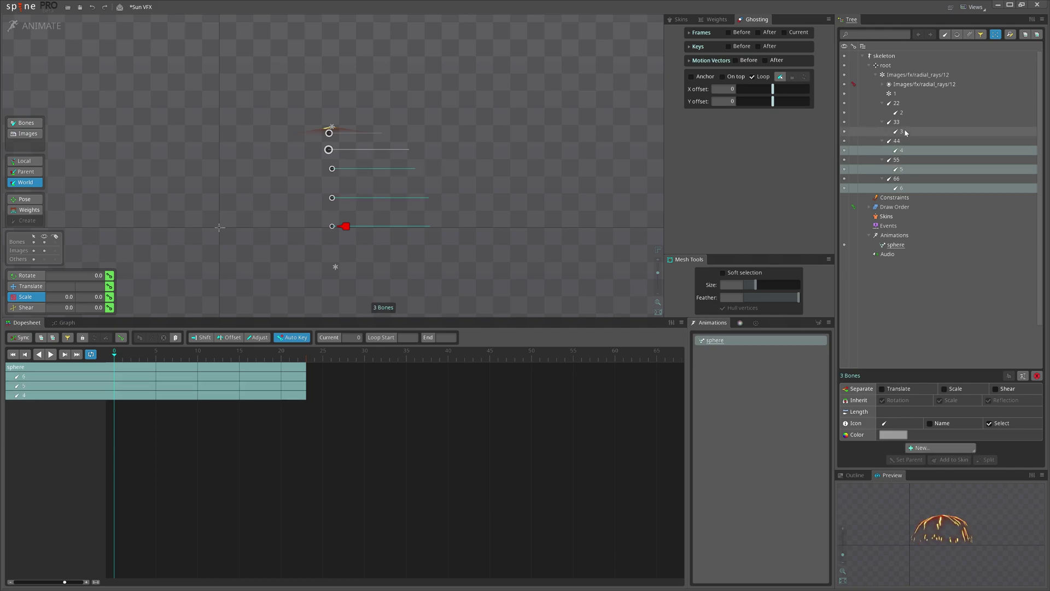
left_click(902, 131, "ctrl")
left_click(905, 104, "ctrl")
left_click(896, 103, "ctrl")
left_click(902, 112, "ctrl")
left_click(110, 275)
Rotate child bones 2 to 6 at frame 23 and key the new rotation
left_click_drag(344, 273, 254, 277)
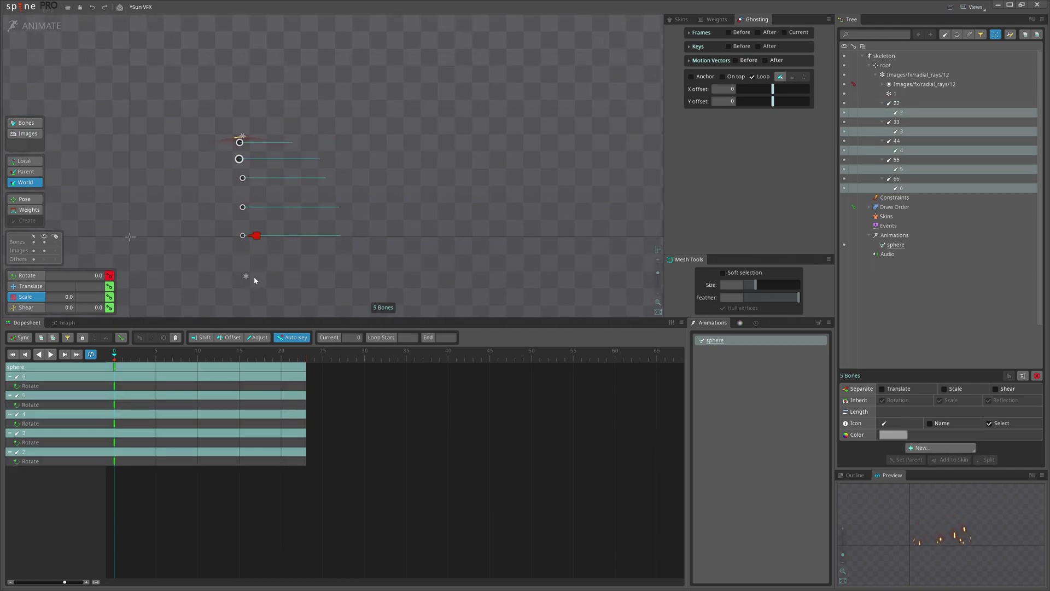
left_click(306, 359)
key("c")
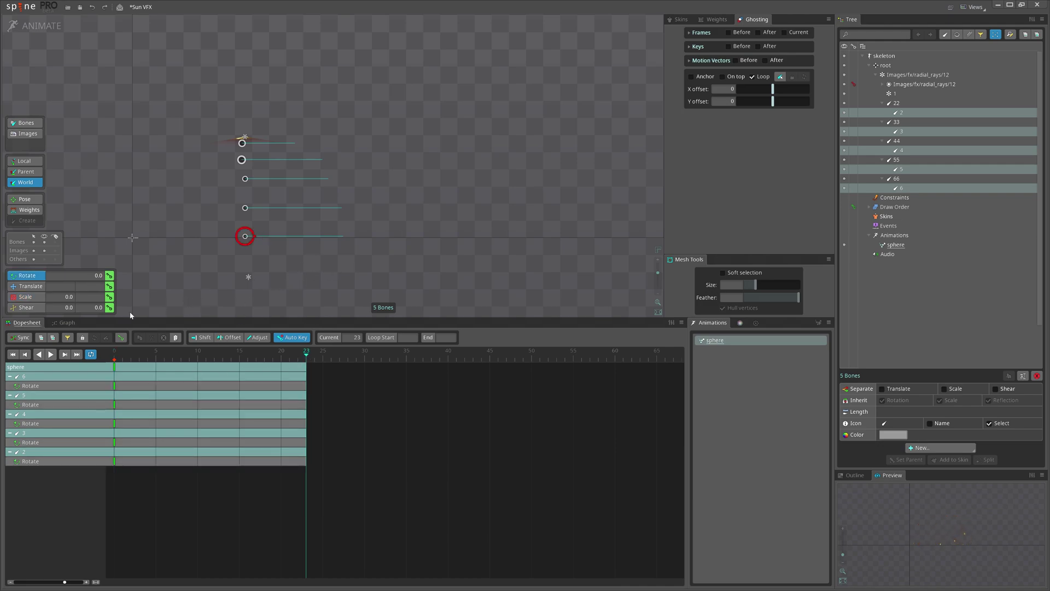
key("k")
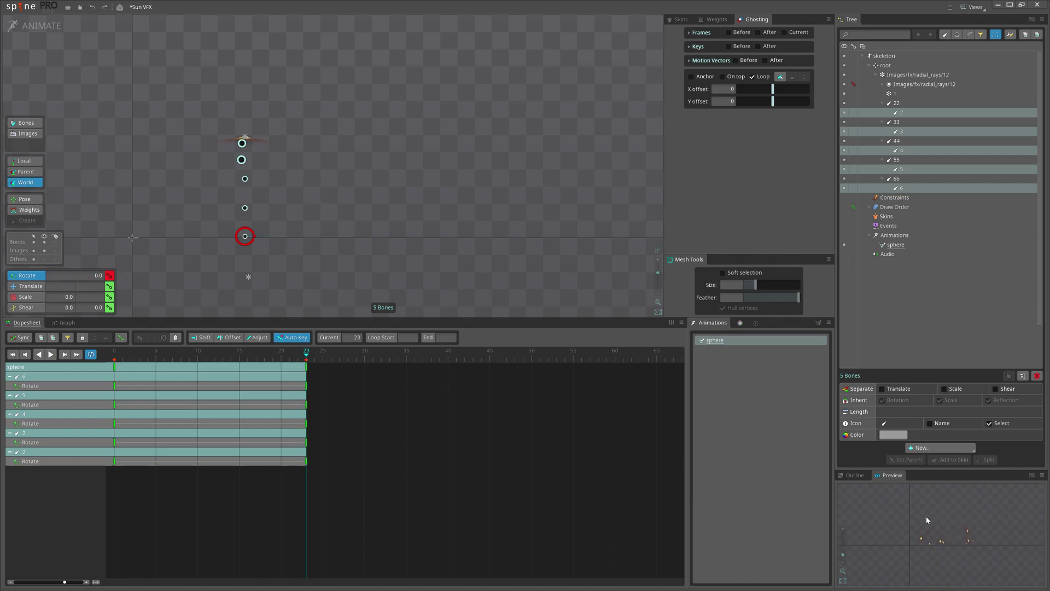
scroll(976, 502, "down", 1)
left_click_drag(976, 502, 971, 514)
Exclude bones 2 and 3 from the selection and, in Local axes, rotate bones 4, 5 and 6 to 13.5 at frame 23
left_click(909, 112, "ctrl")
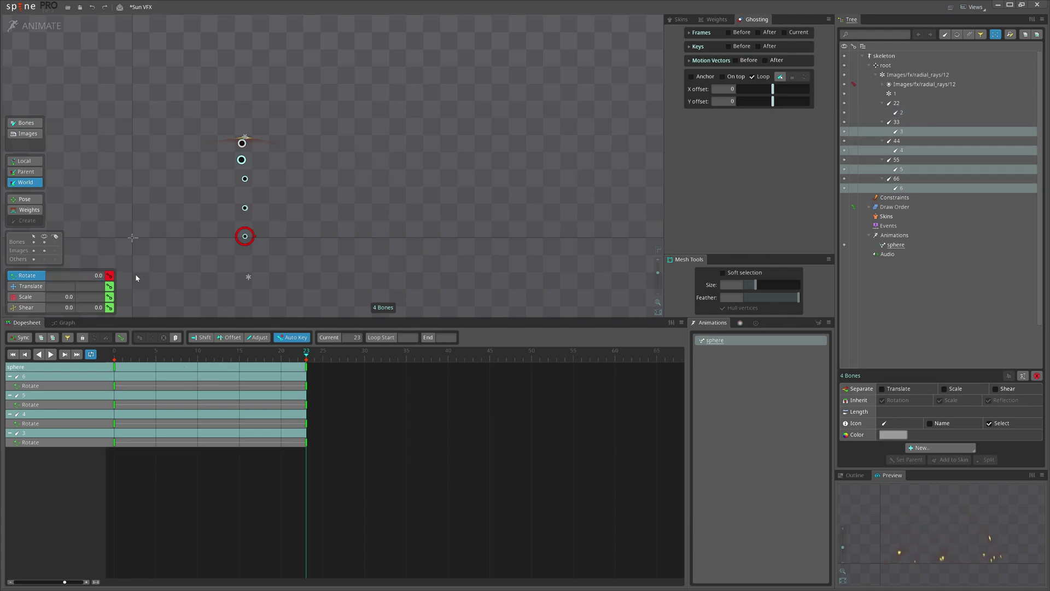
left_click(29, 163)
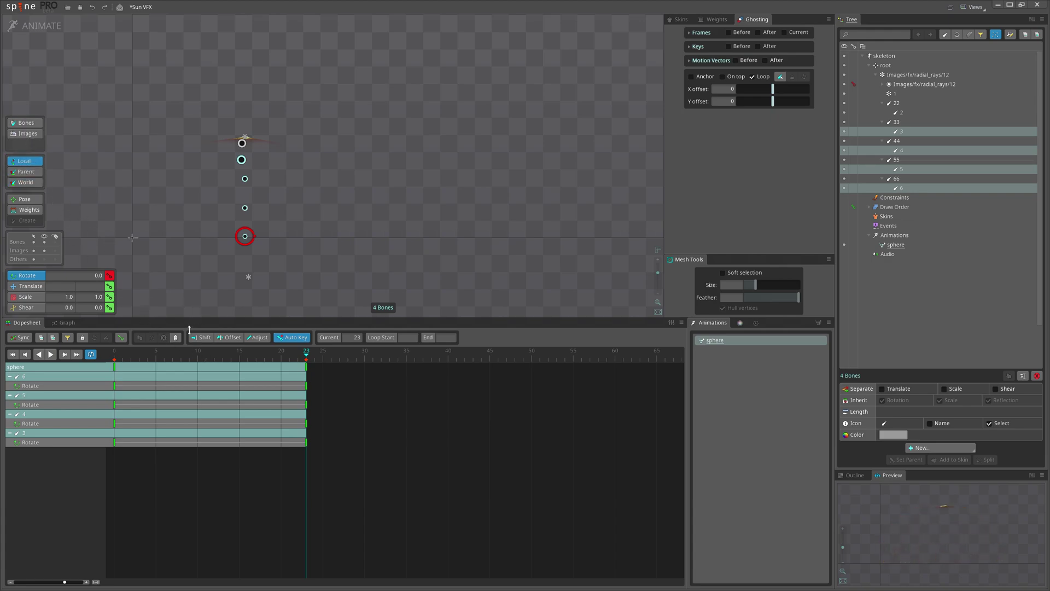
left_click(919, 132, "ctrl")
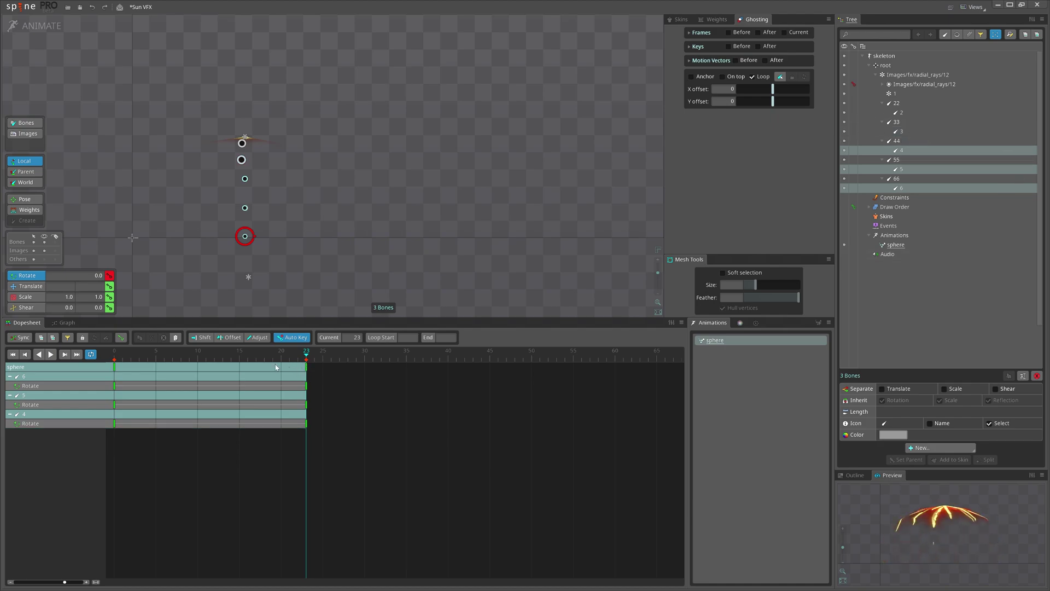
left_click_drag(82, 275, 97, 275)
Increase the frame 23 rotation of child bone 5 to 39.15 and of child bone 6 to 51.975
left_click(911, 150, "ctrl")
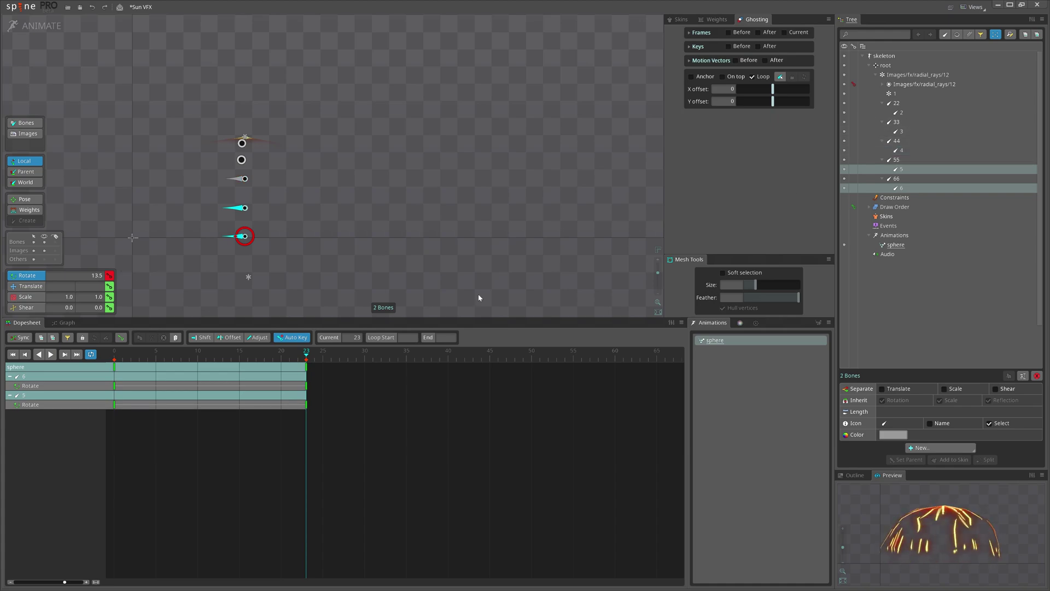
left_click_drag(82, 276, 109, 275)
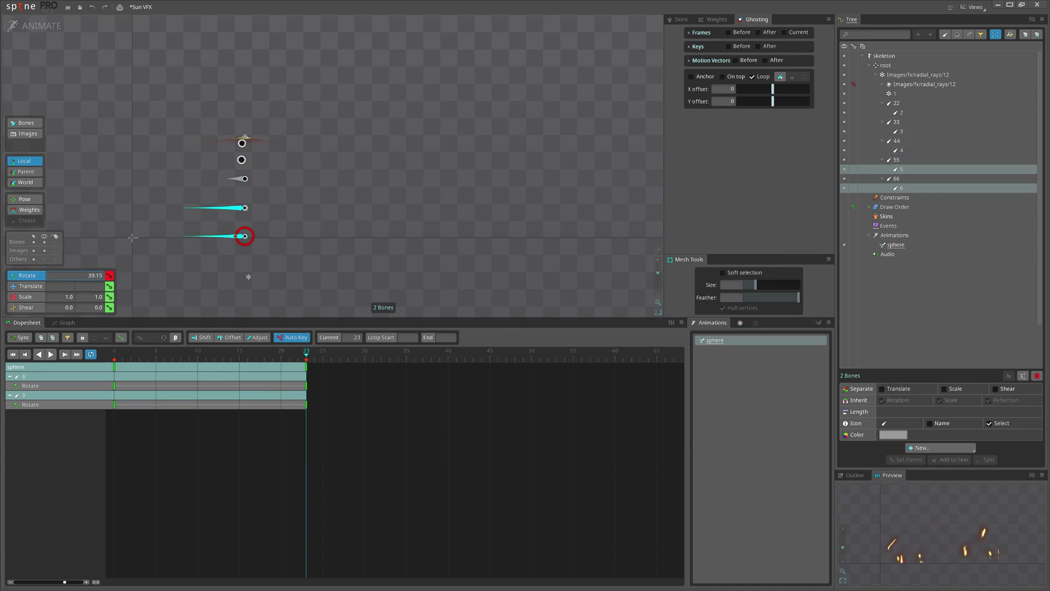
left_click(928, 171, "ctrl")
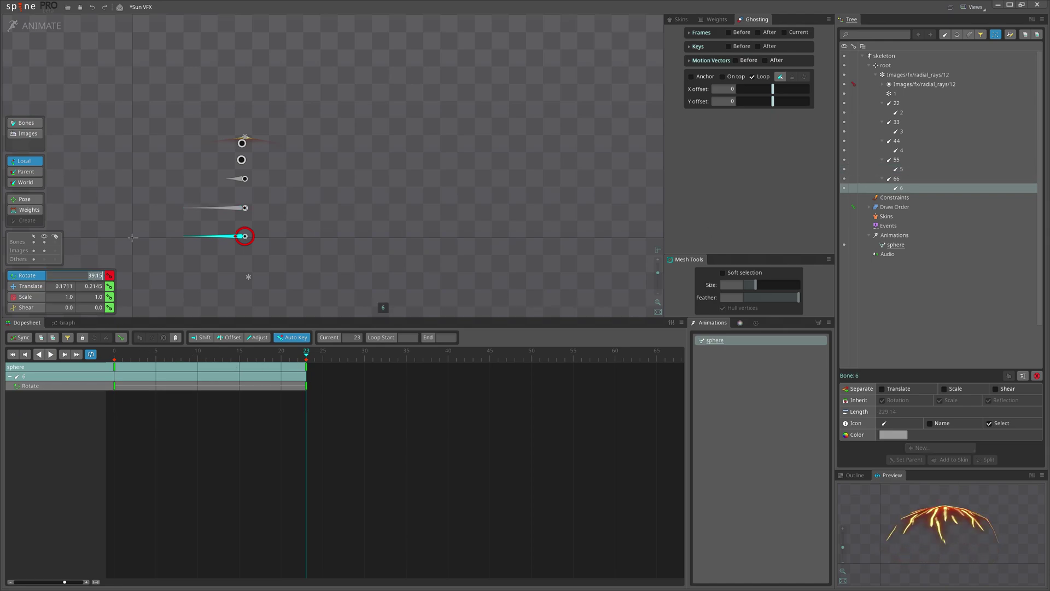
left_click_drag(90, 275, 101, 276)
In setup mode, set the blending of the radial_rays/12 slot to Additive
scroll(376, 268, "down", 2)
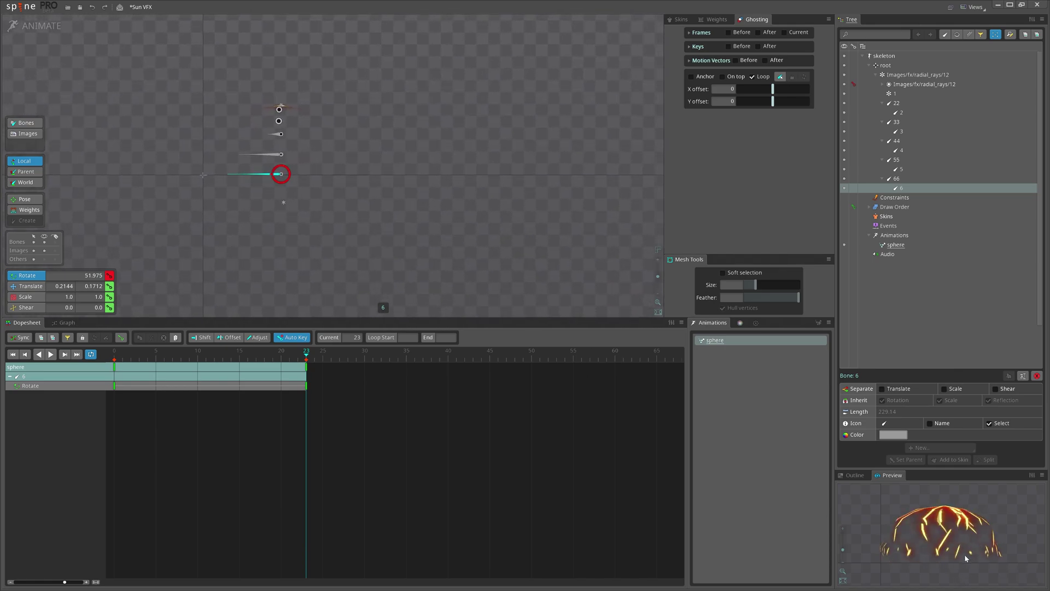
scroll(962, 550, "down", 4)
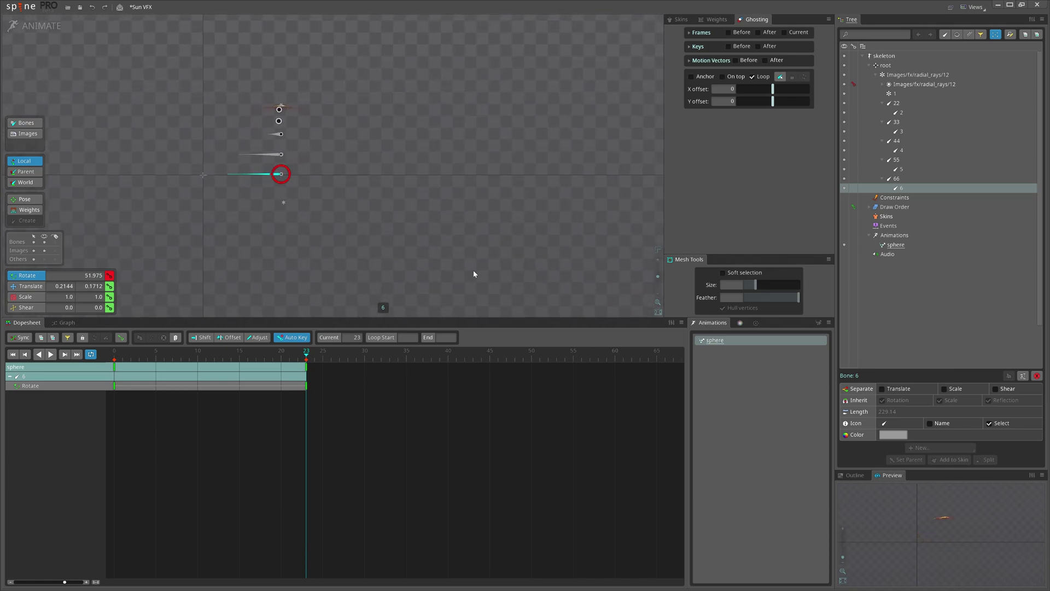
left_click_drag(434, 283, 410, 317)
left_click_drag(110, 86, 138, 105)
left_click_drag(439, 195, 433, 192)
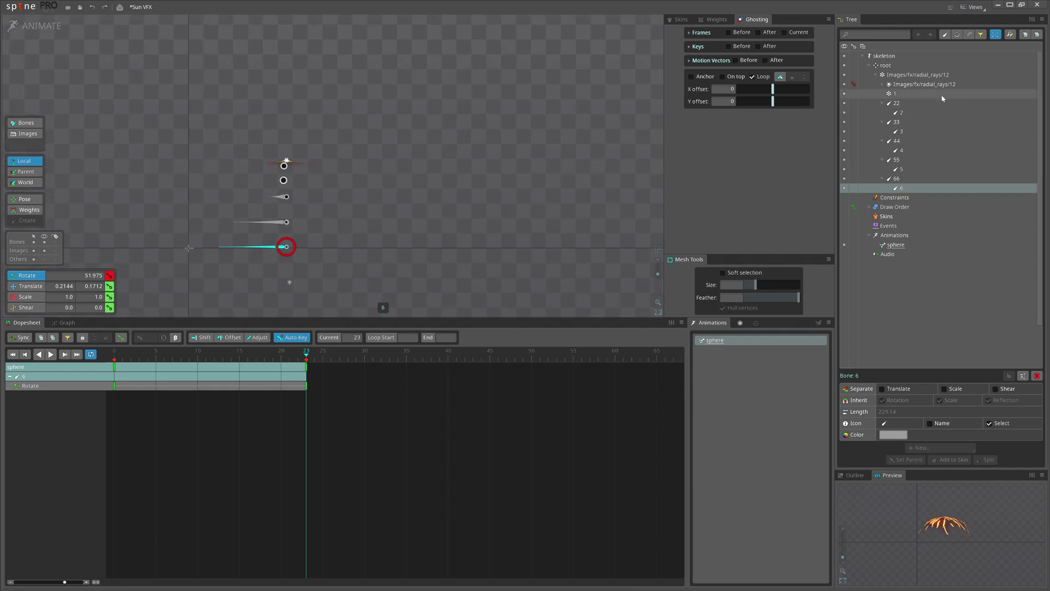
left_click(911, 85)
left_click(41, 25)
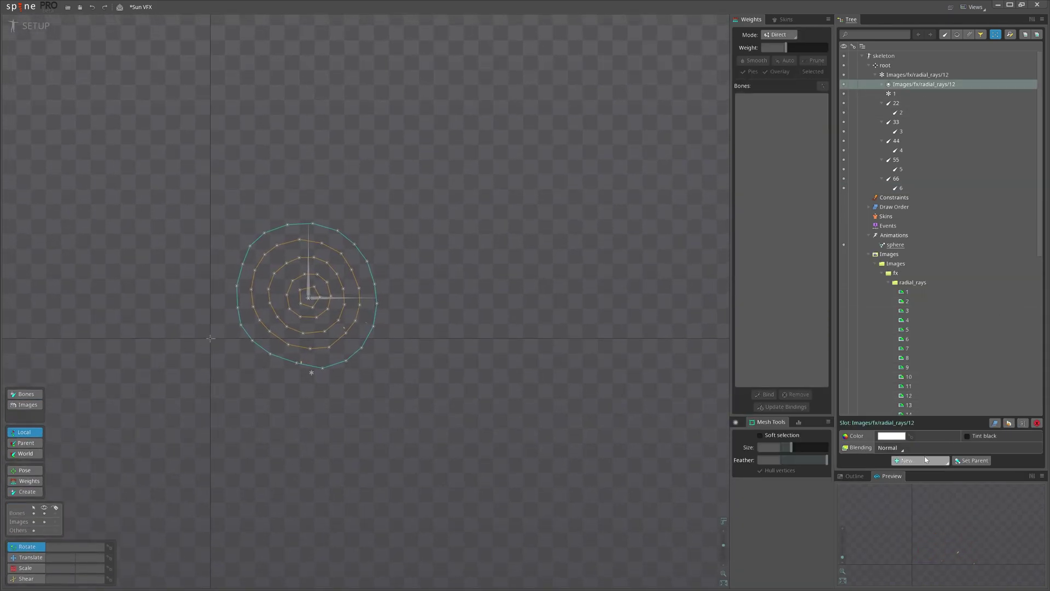
left_click(890, 448)
left_click(891, 469)
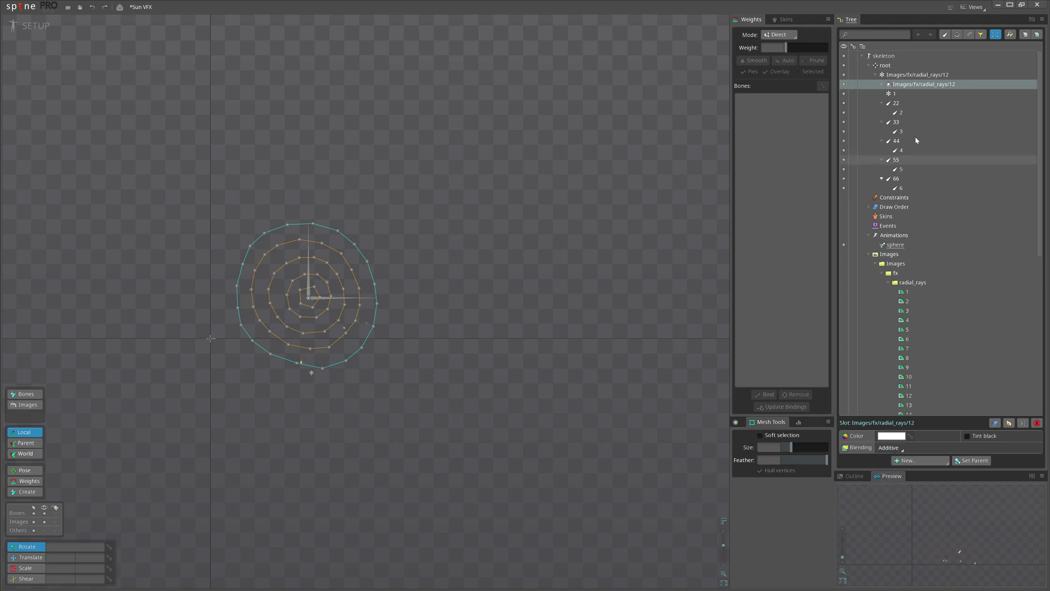
Duplicate the radial_rays/12 bone with its child bones and slot, including their animation keys
left_click(924, 75)
left_click(1009, 377)
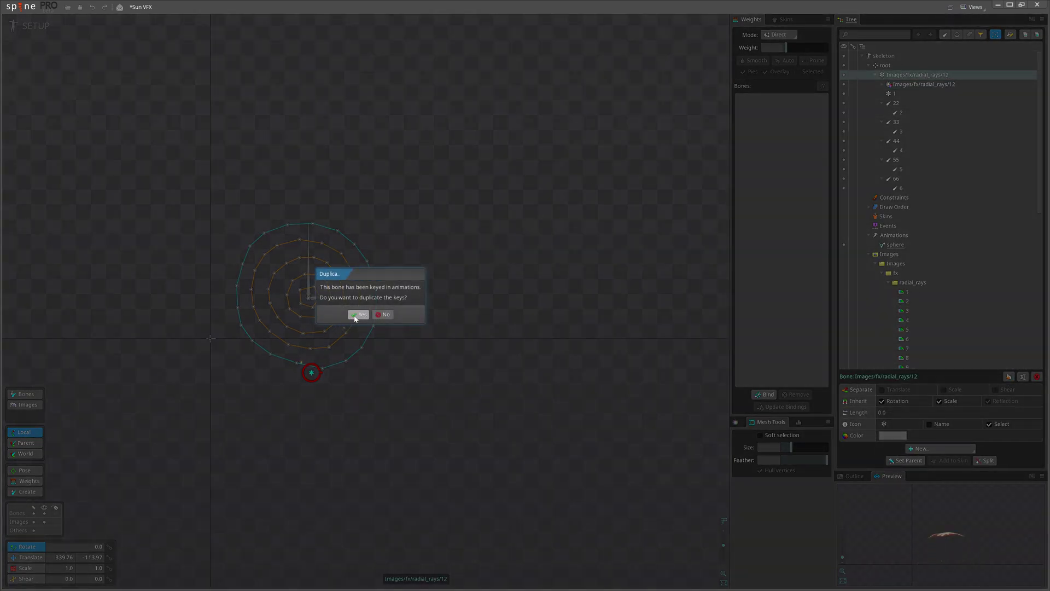
left_click(359, 315)
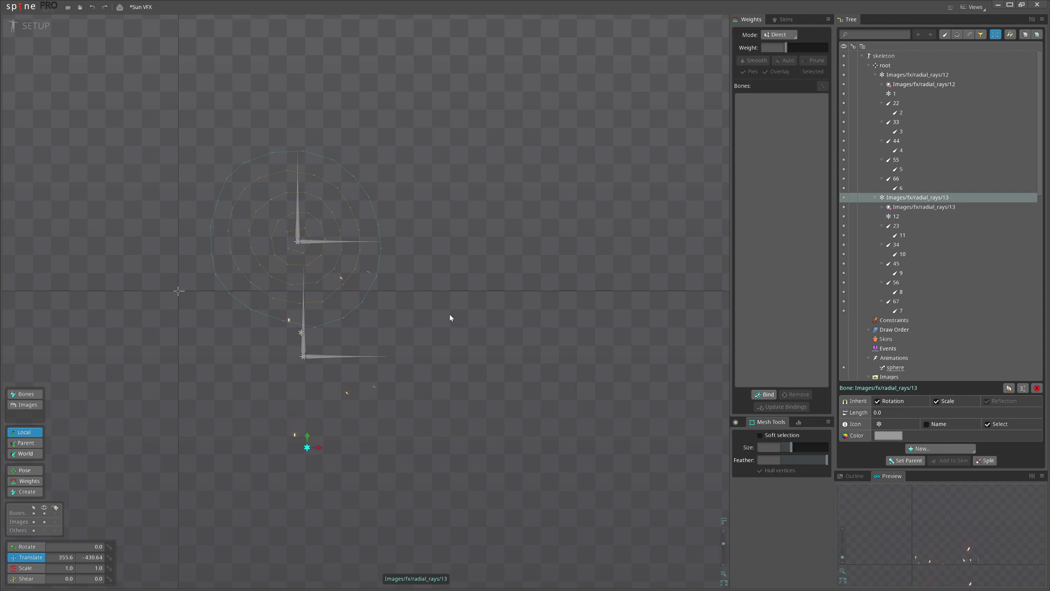
Rotate the duplicated radial_rays/13 bone to 180 and move it up toward the original dome
left_click_drag(449, 316, 457, 301)
left_click(98, 546)
type("180")
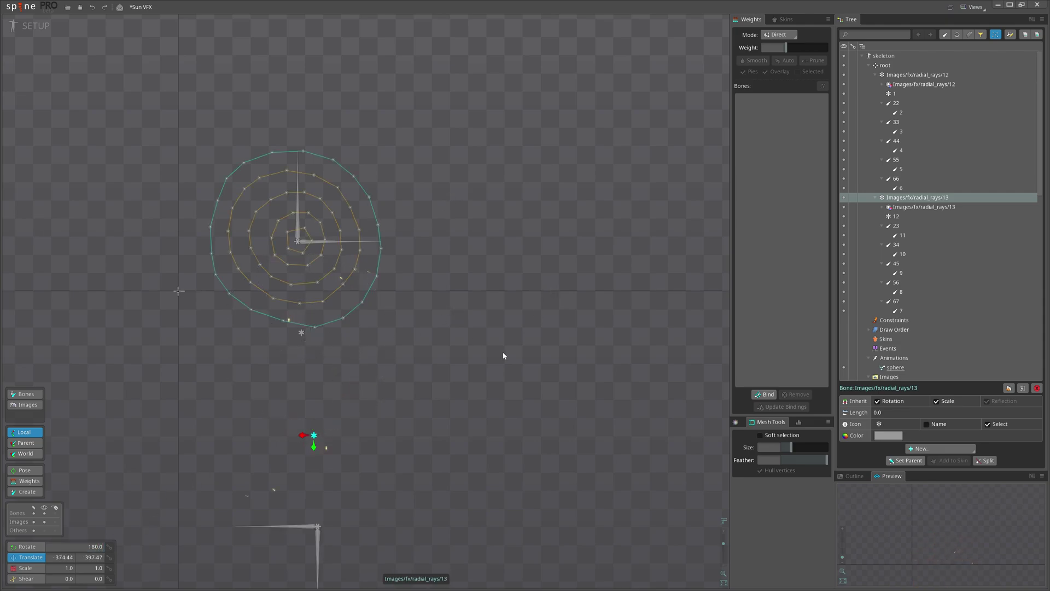
left_click_drag(487, 367, 506, 279)
left_click_drag(475, 380, 475, 377)
Turn off the wireframe display for the radial_rays/1 source mesh and clear the selection
left_click(335, 174)
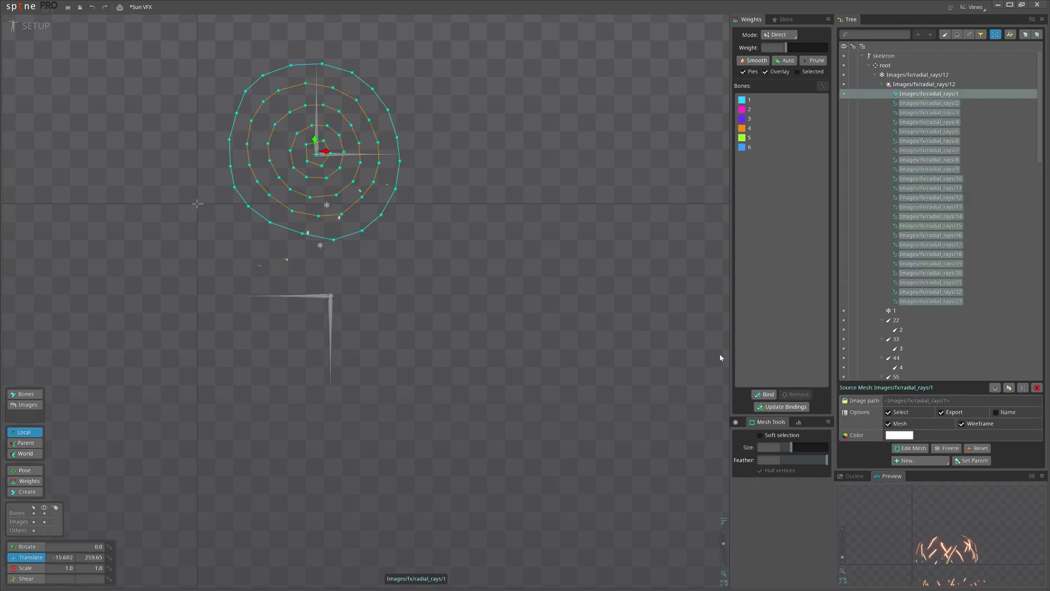
left_click(977, 425)
left_click_drag(593, 361, 558, 406)
key("space")
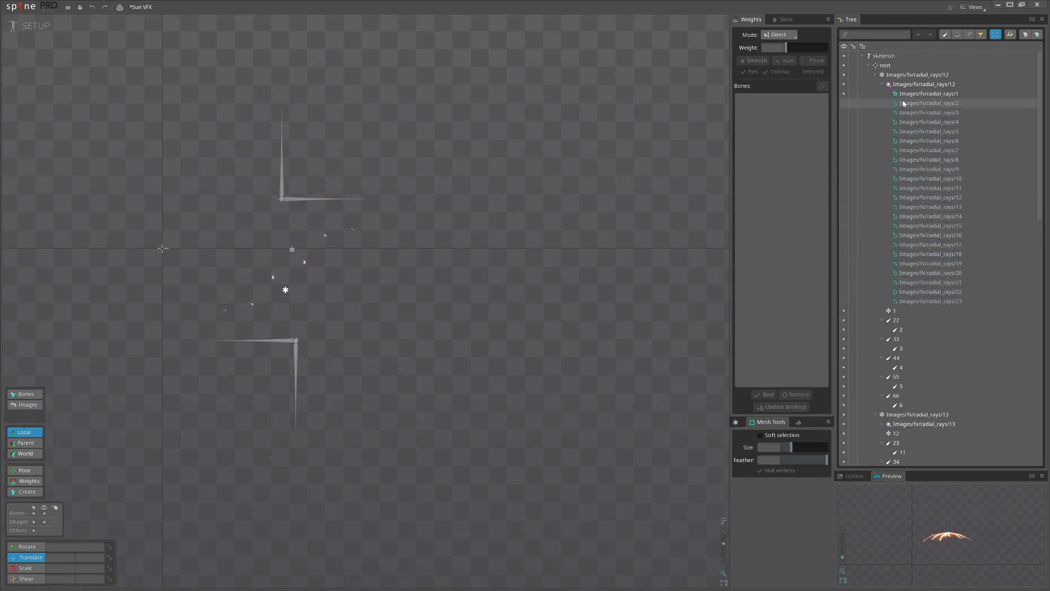
Reposition the radial_rays/13 bone in setup mode to about -286.13, -167.77 so the inverted dome meets the original
right_click(897, 76)
left_click(909, 84)
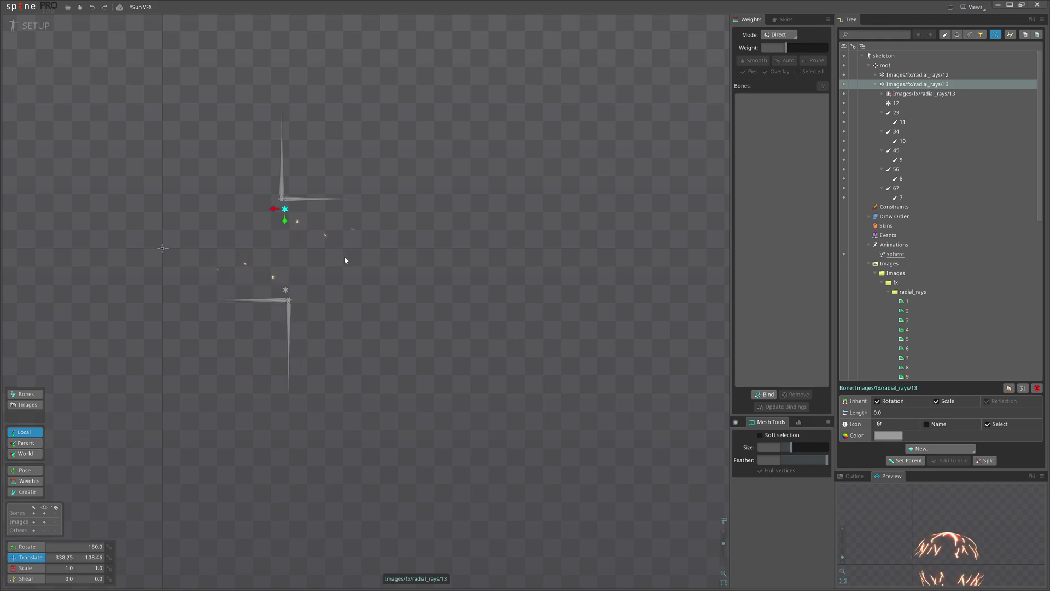
left_click(24, 32)
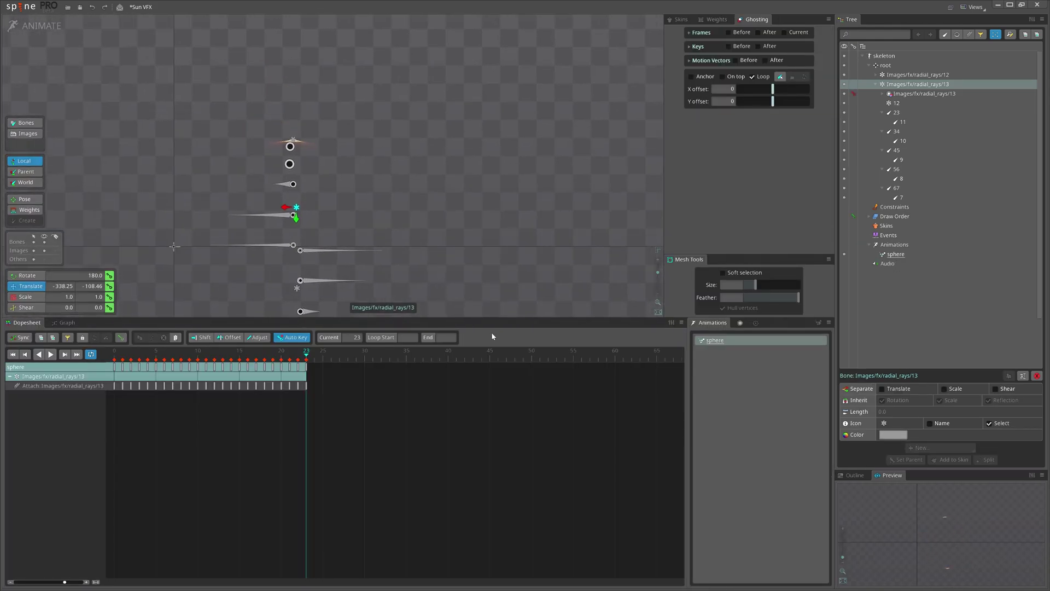
left_click_drag(488, 245, 504, 214)
scroll(488, 207, "down", 2)
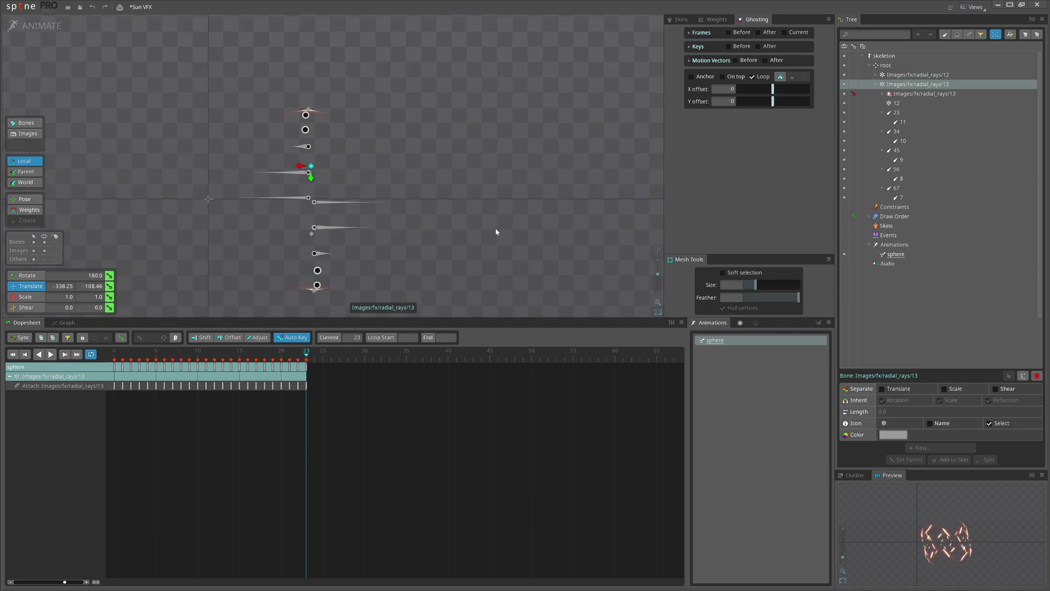
left_click_drag(127, 358, 73, 361)
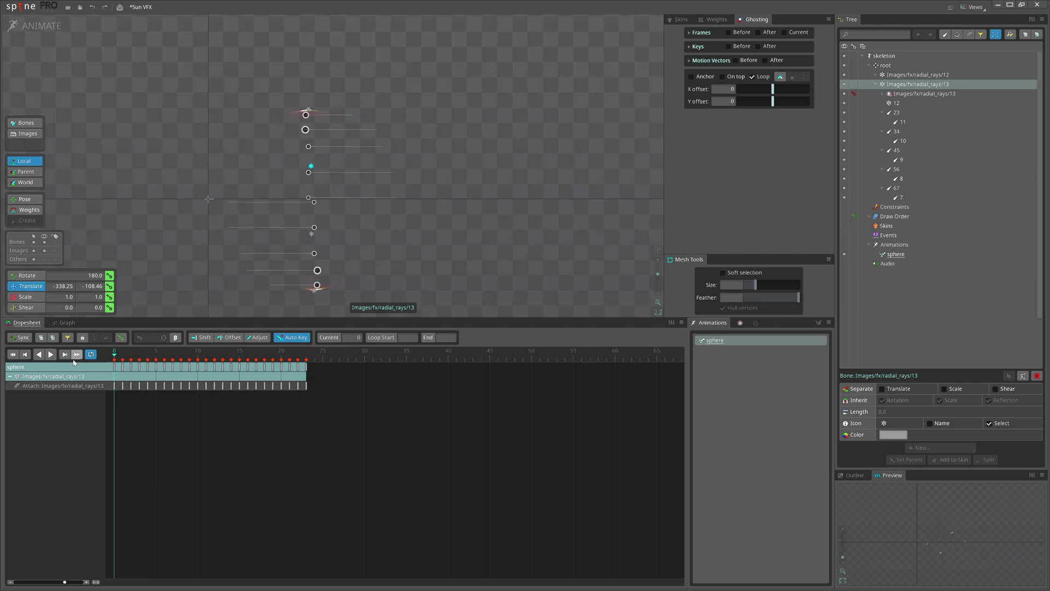
left_click(33, 28)
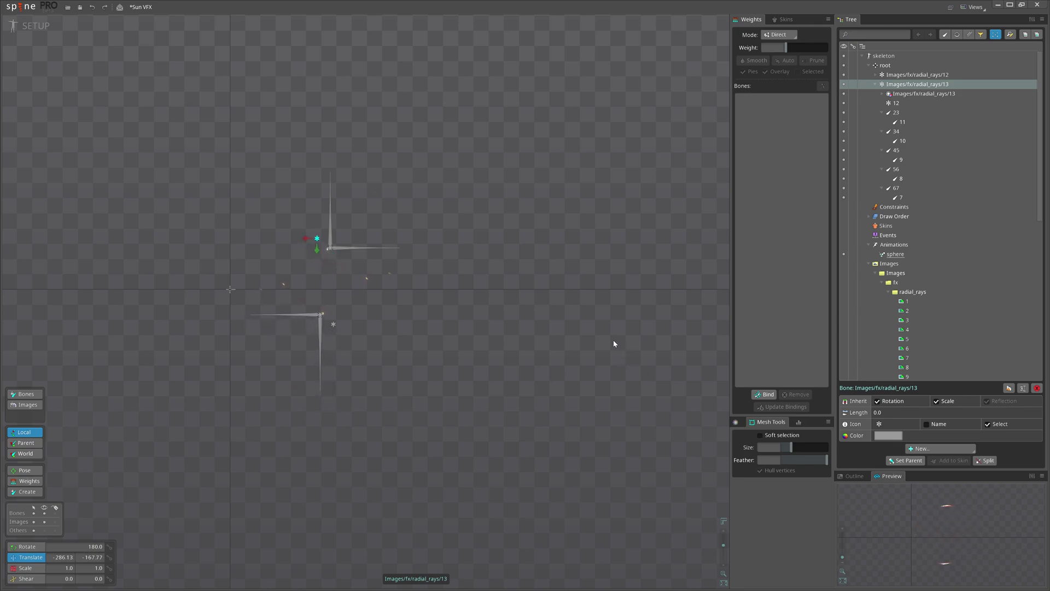
In the sphere animation, select child bones 11, 10, 9, 8 and 7 and delete their rotation keys
left_click(33, 26)
left_click(907, 121)
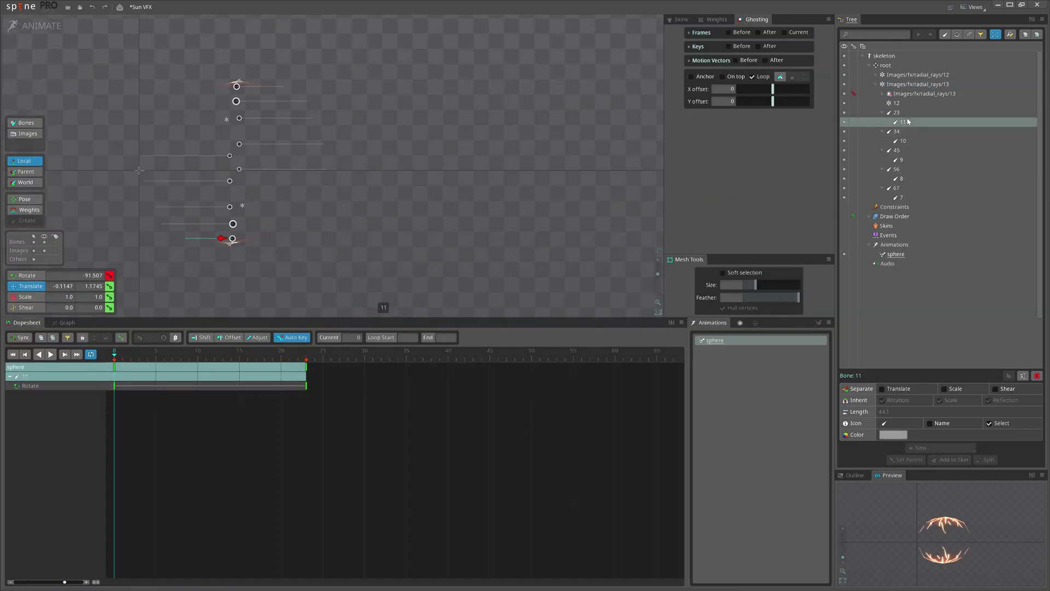
left_click(902, 141, "ctrl")
left_click(901, 159, "ctrl")
left_click(901, 178, "ctrl")
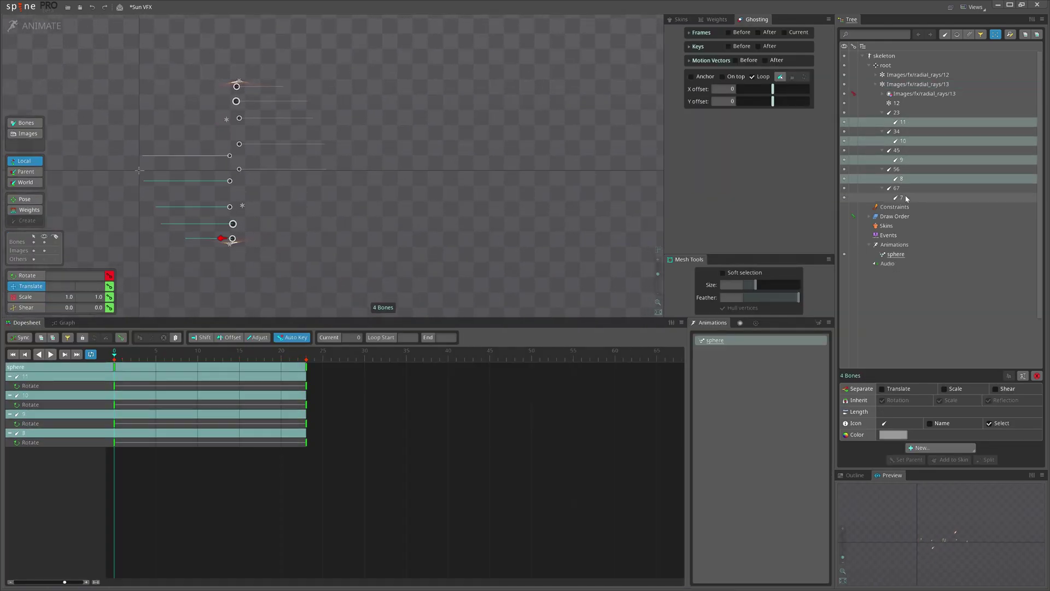
left_click(905, 198, "ctrl")
left_click_drag(369, 493, 112, 362)
key("Delete")
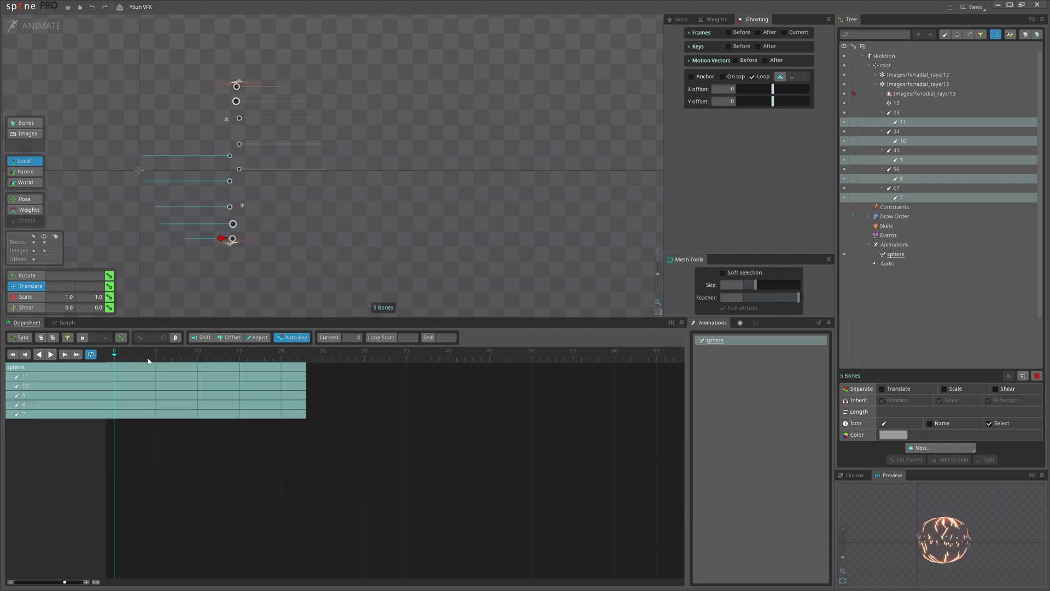
Key the rotation of bones 11 to 7 at frame 0 and rotate them to about 26.1 at frame 23
left_click(109, 277)
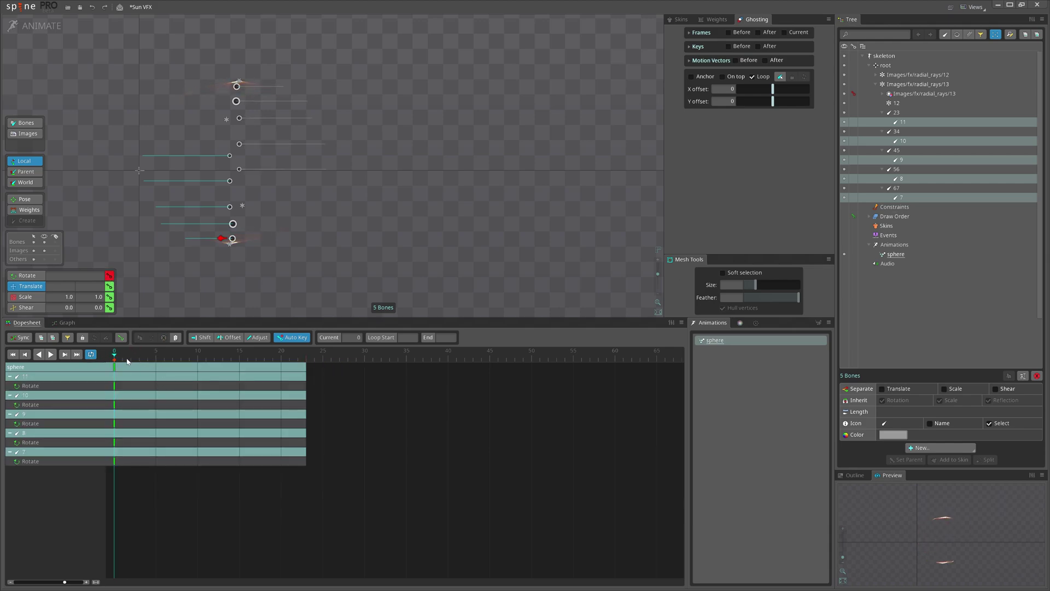
left_click(304, 357)
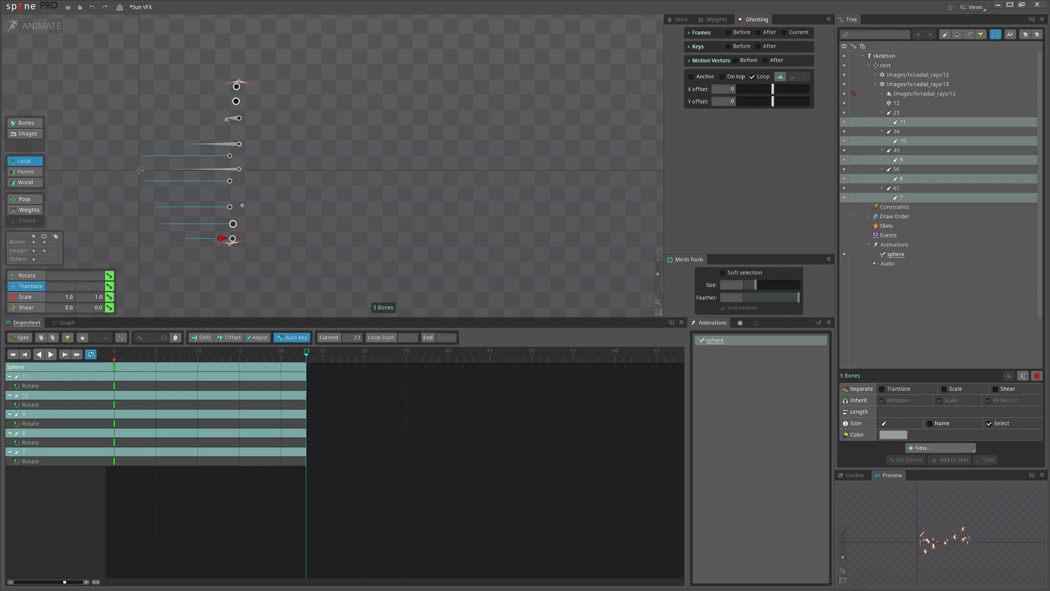
left_click_drag(75, 275, 95, 276)
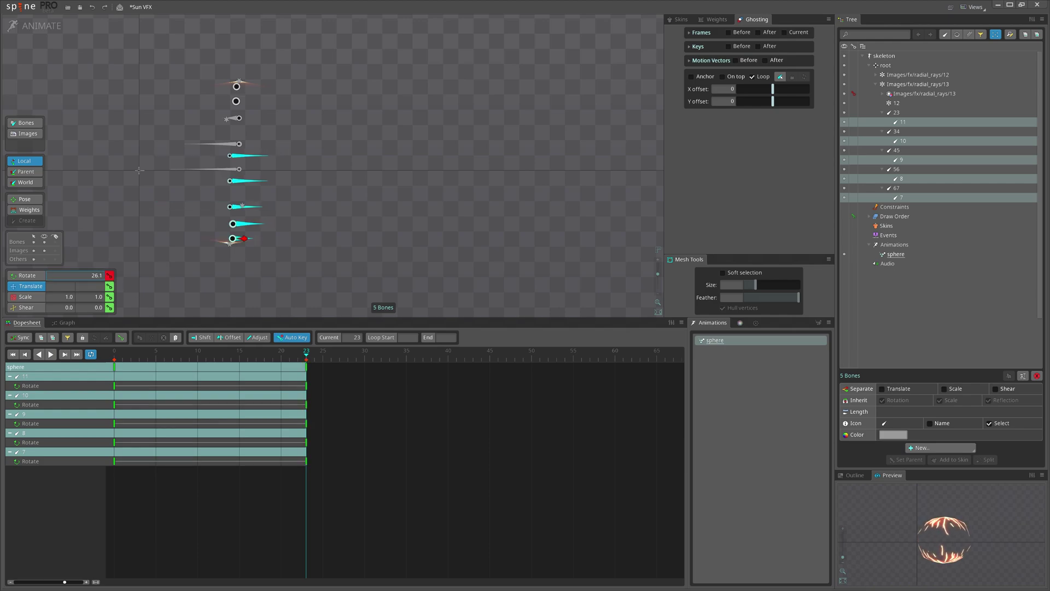
Rotate bones 10, 9, 8 and 7 to 6.975 at frame 23 without bone 11, and drop bone 10 from the selection
left_click(905, 123, "ctrl")
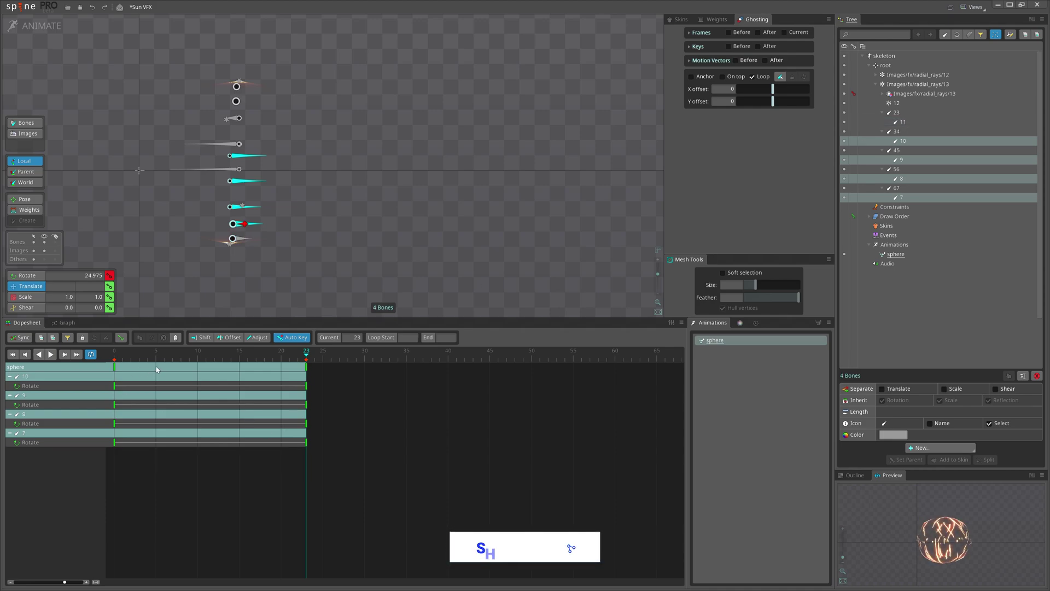
left_click_drag(82, 275, 73, 276)
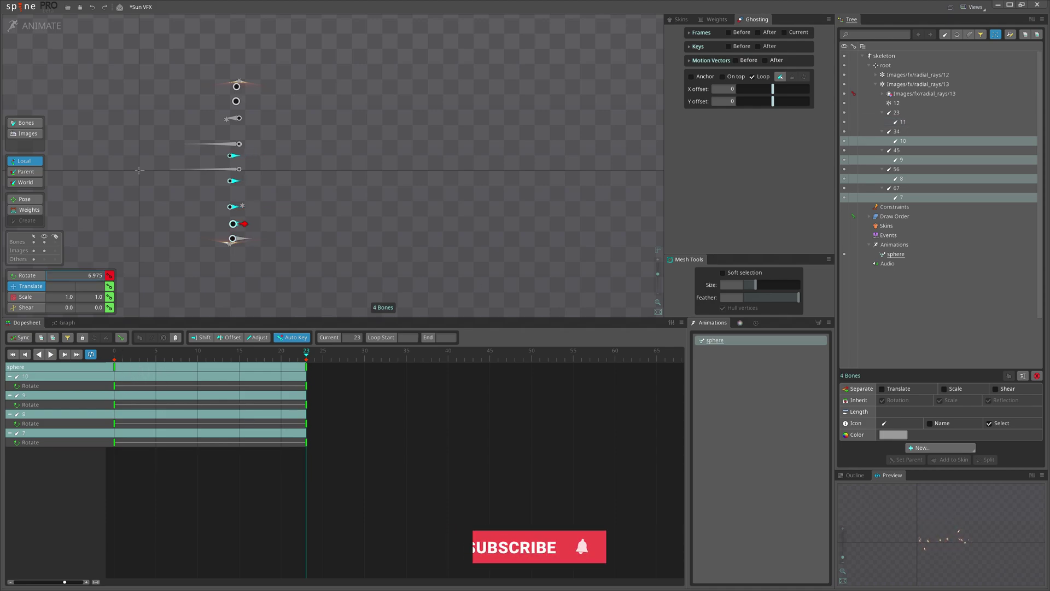
left_click(904, 141, "ctrl")
Try rotating bones 9, 8 and 7 to -25.425 and bones 8 and 7 to -102.825 at frame 23, and undo both rotations
left_click_drag(82, 275, 19, 276)
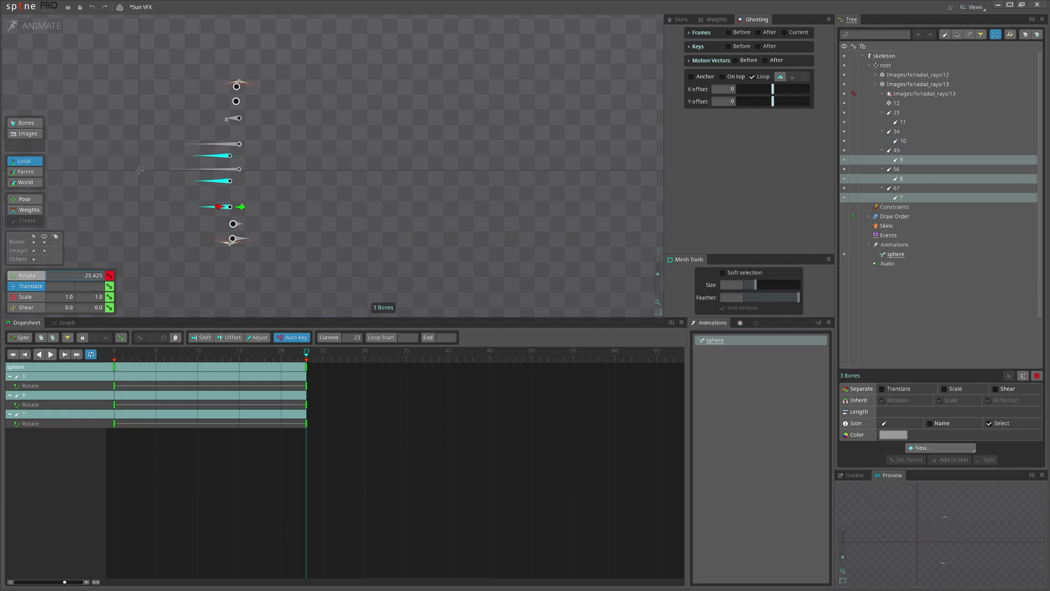
left_click(902, 160, "ctrl")
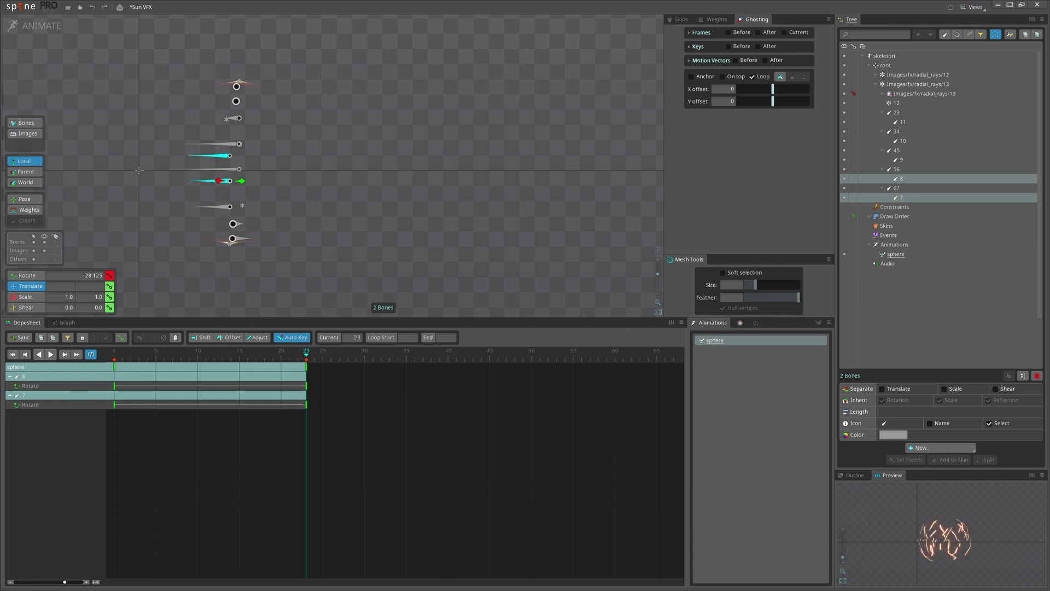
left_click_drag(82, 276, 8, 276)
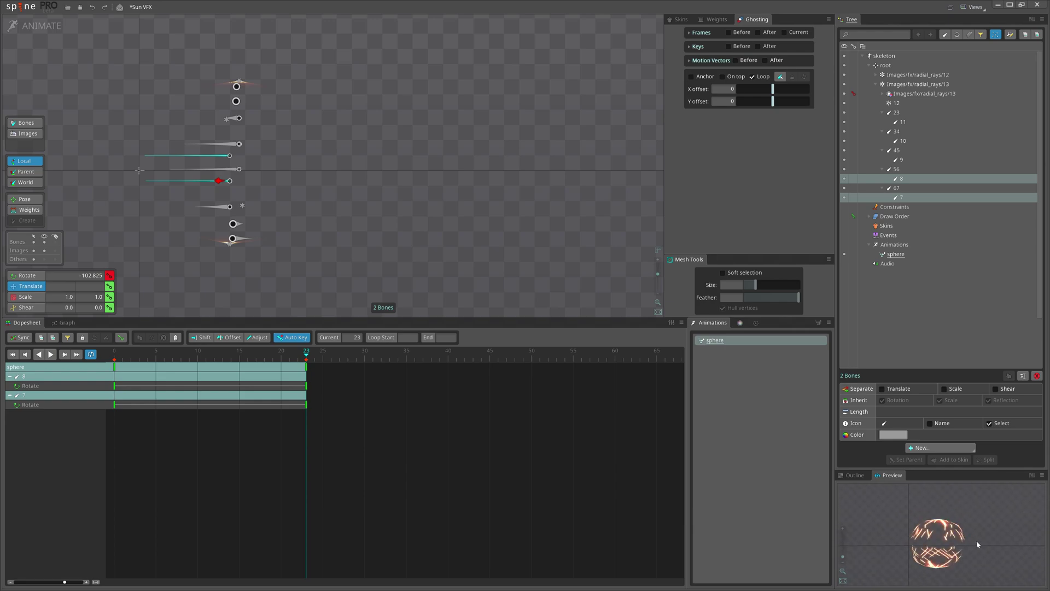
key("ctrl+z")
key("ctrl+z")
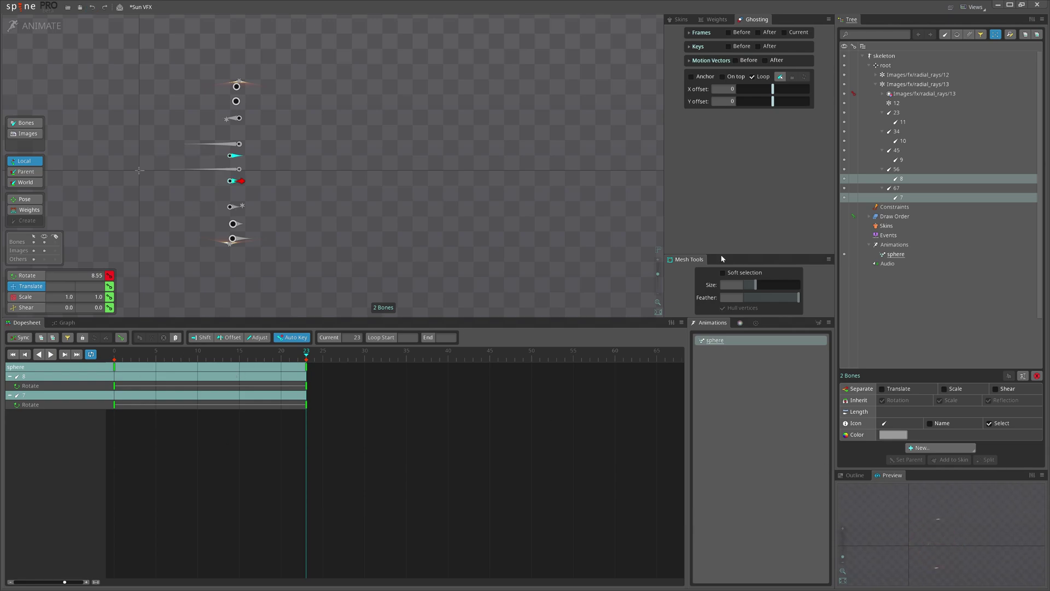
Add bone 9 back to the selection and reduce the frame 23 rotation of bones 9, 8 and 7
left_click(906, 160, "ctrl")
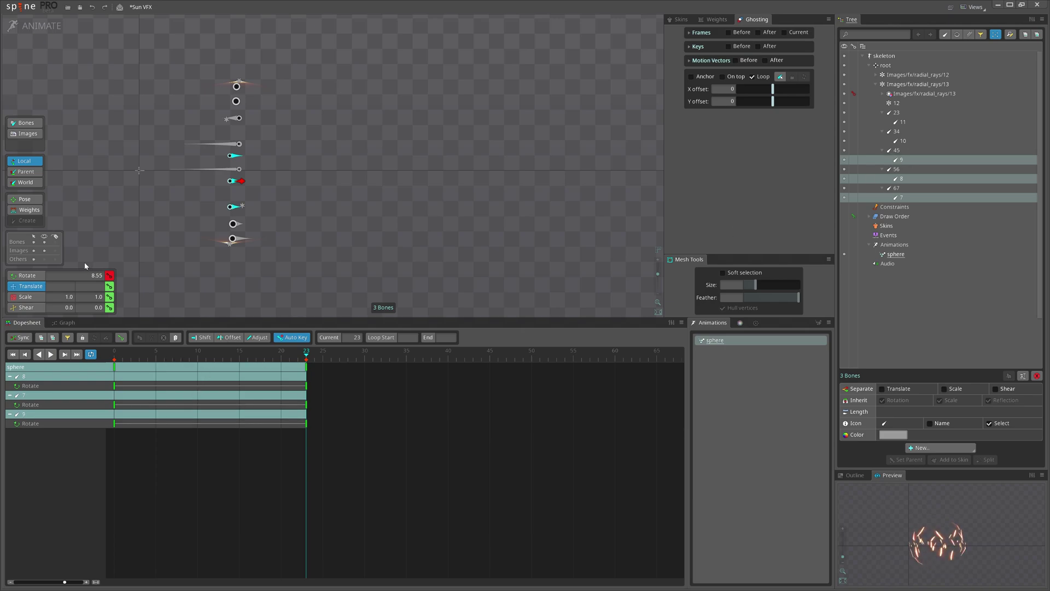
left_click_drag(77, 275, 58, 276)
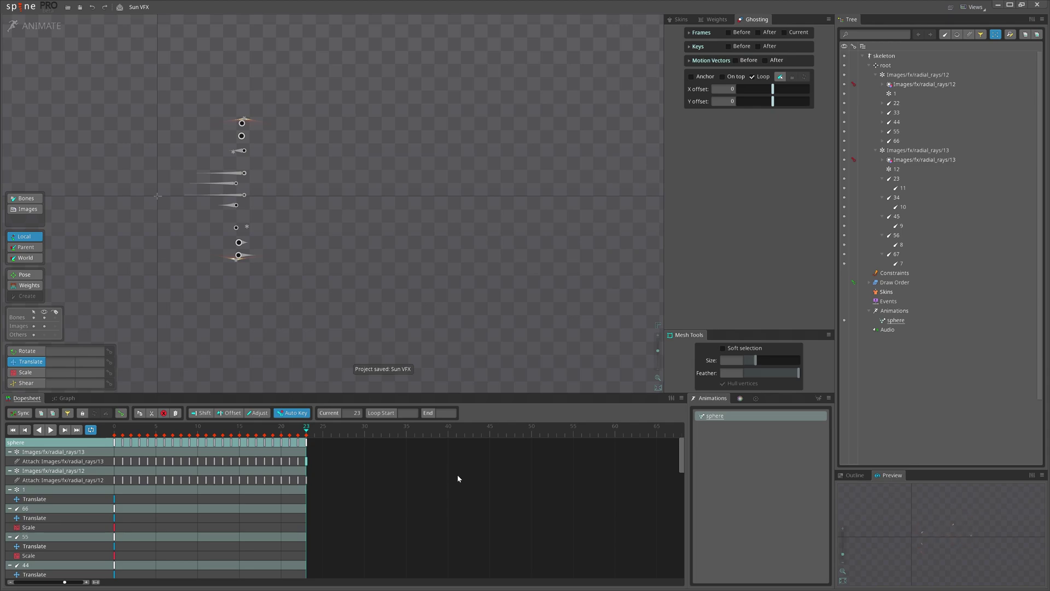
Select the radial_rays/12 and radial_rays/13 slots and duplicate them twice in setup mode, including their keys
left_click(924, 160)
left_click(915, 85, "ctrl")
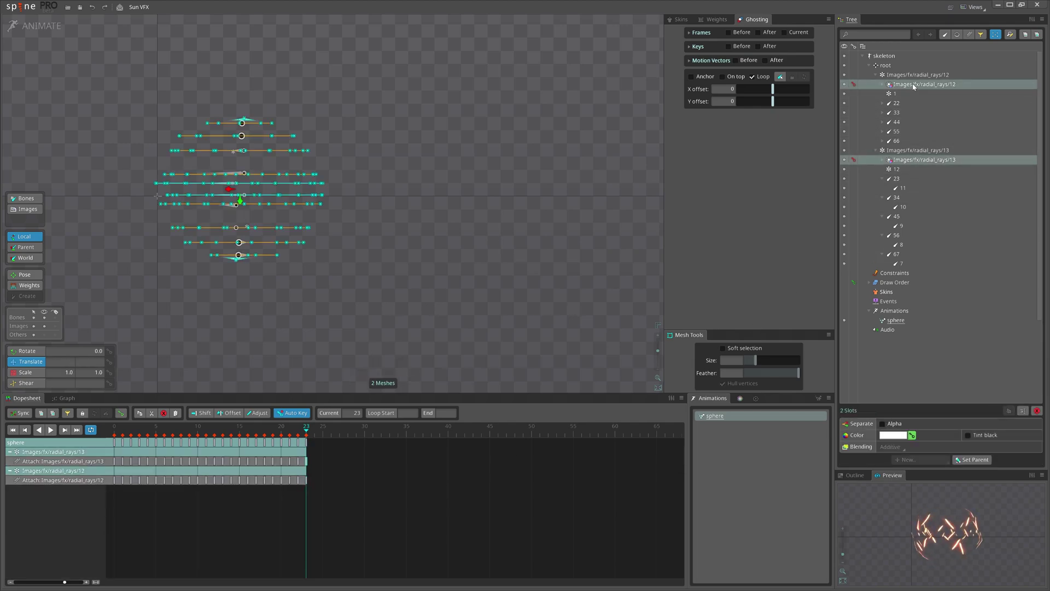
left_click(36, 26)
key("ctrl+d")
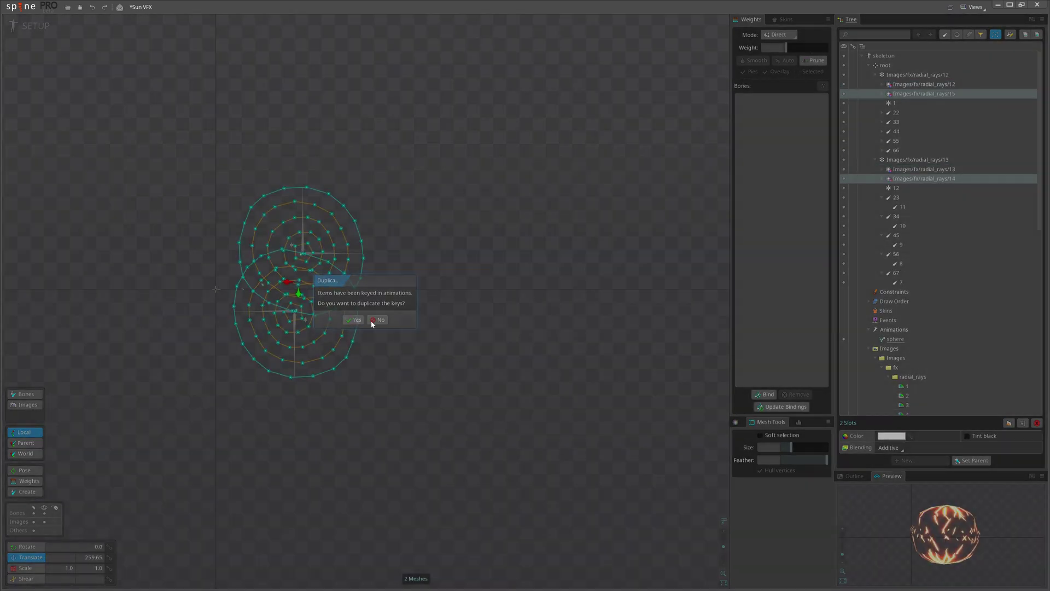
left_click(372, 322)
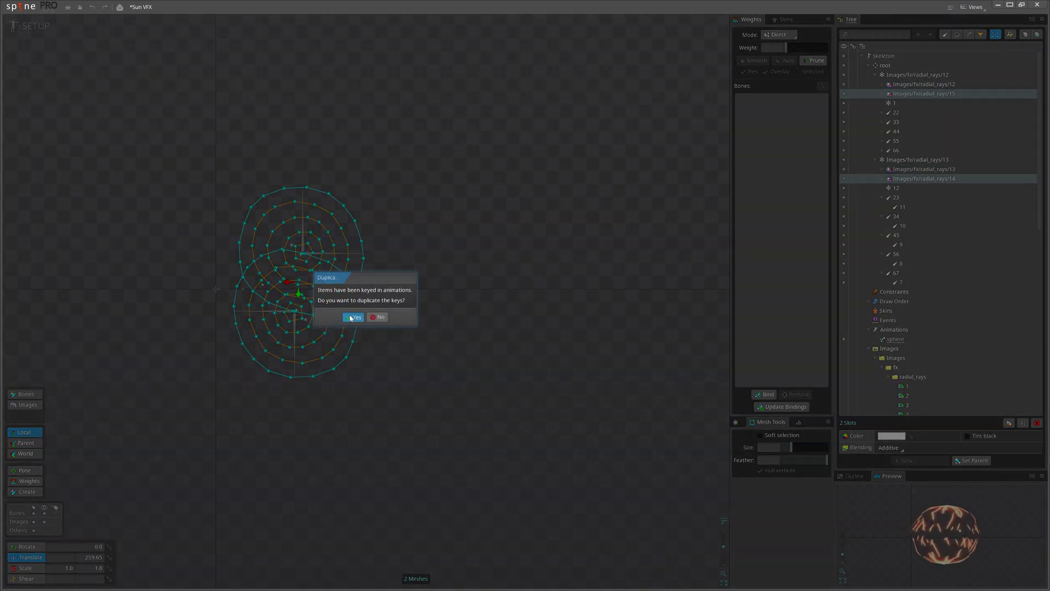
left_click(351, 317)
In animate mode, stagger the duplicates' attachment keys to start at frame 6 for radial_rays/14 and 17, 12 for 16, and 3 for 15
left_click(22, 26)
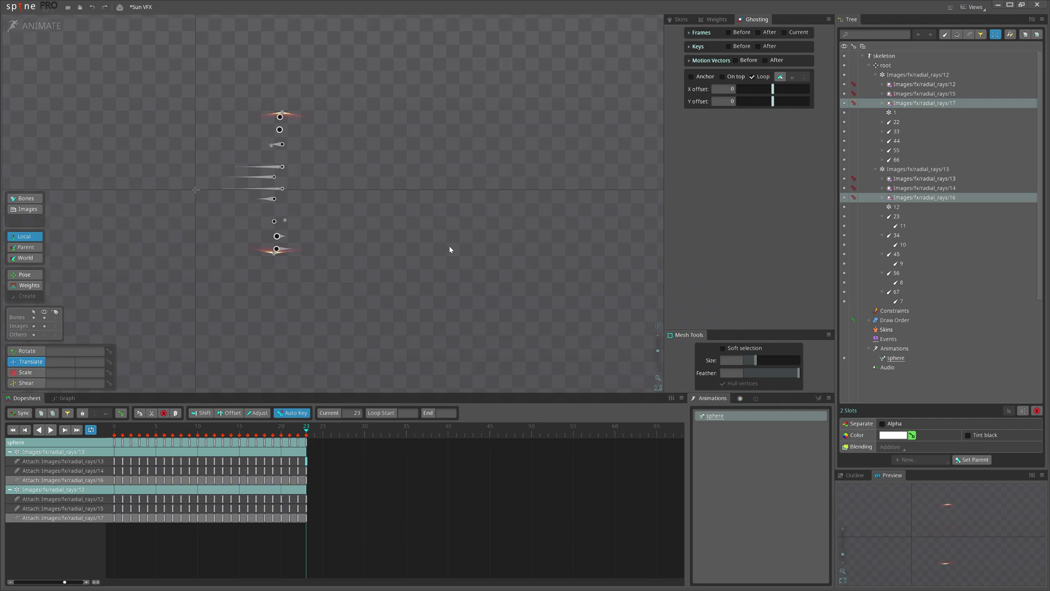
scroll(335, 343, "up", 2)
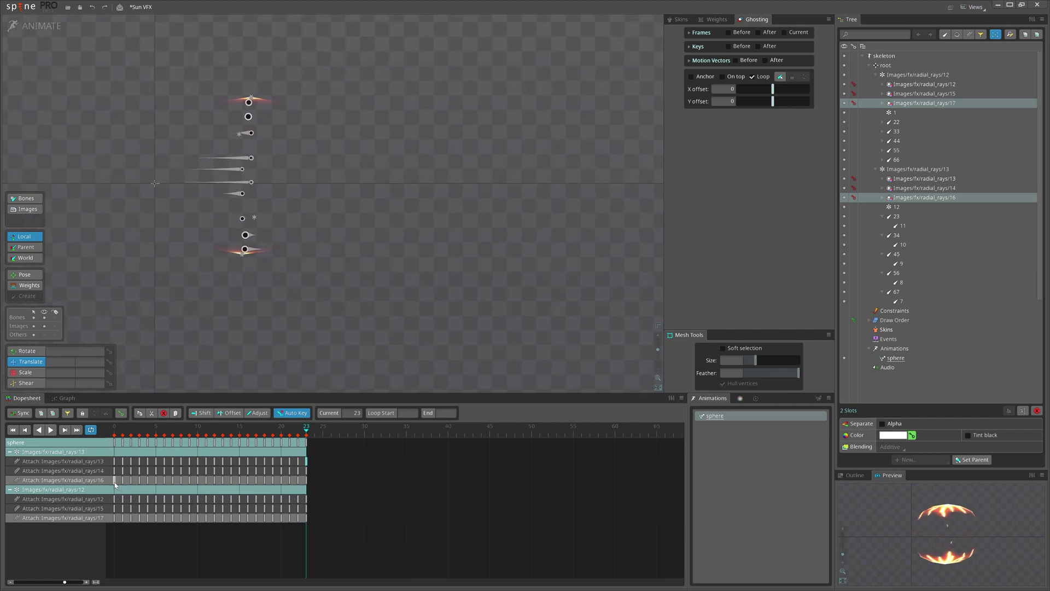
left_click_drag(115, 485, 215, 483)
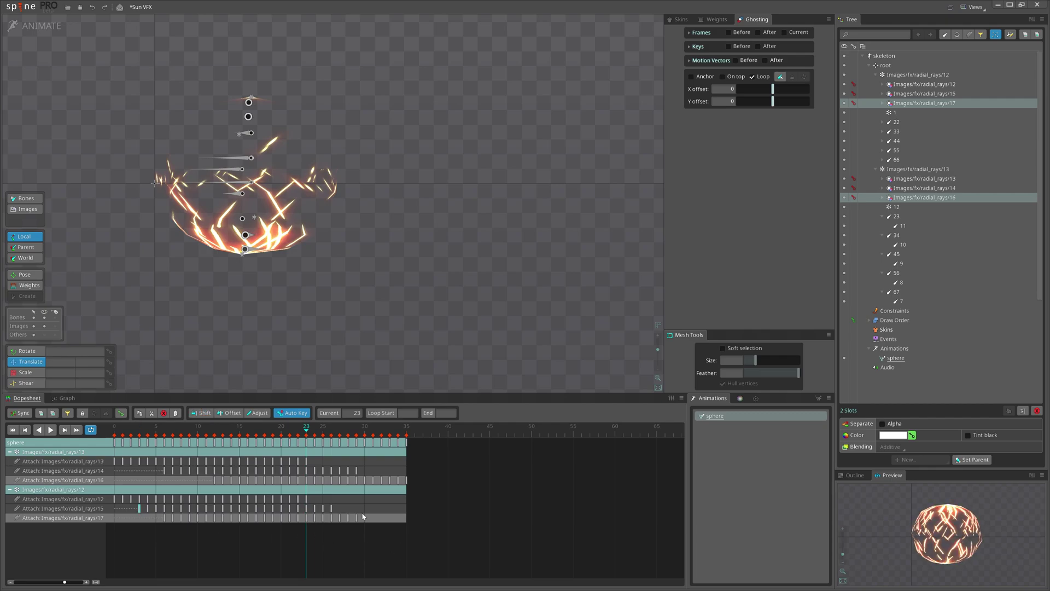
Copy all attachment keys from frame 23 onward, paste them at frame 0, and delete the keys past frame 23
left_click_drag(447, 549, 305, 438)
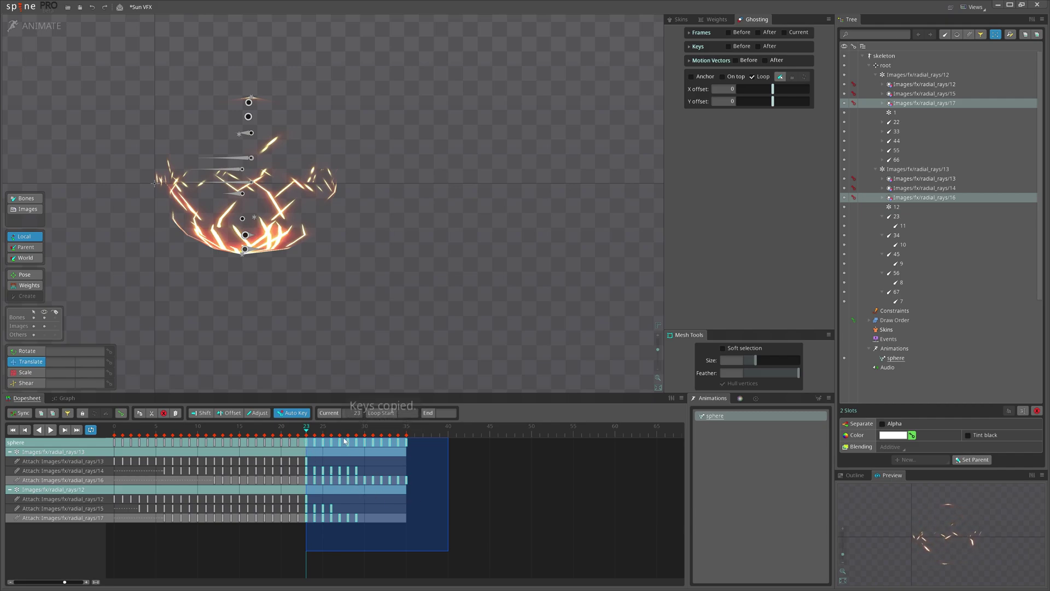
key("ctrl+c")
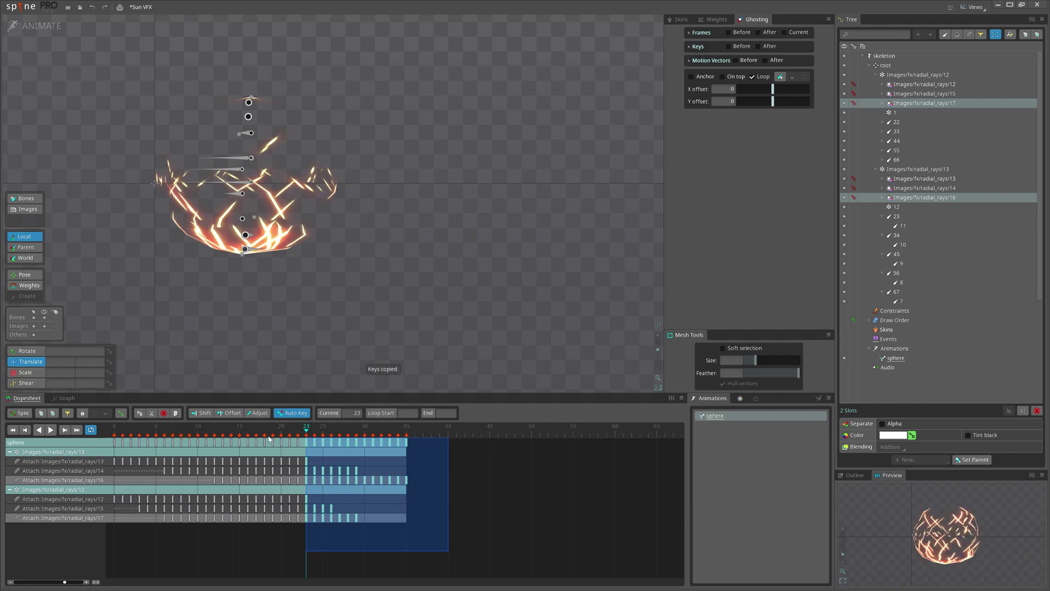
left_click(112, 431)
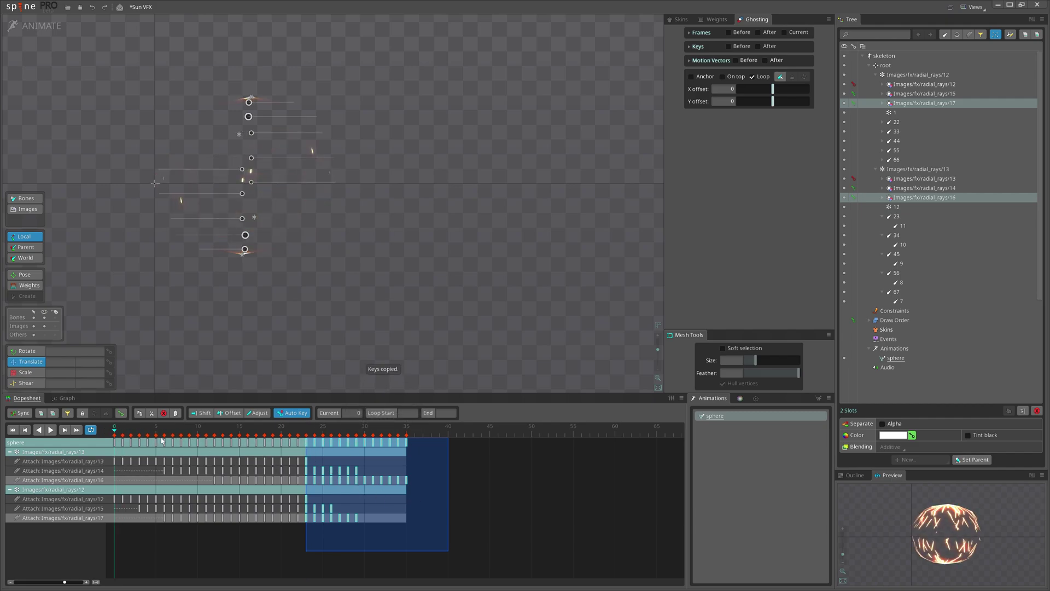
key("ctrl+v")
left_click_drag(455, 540, 315, 439)
key("Delete")
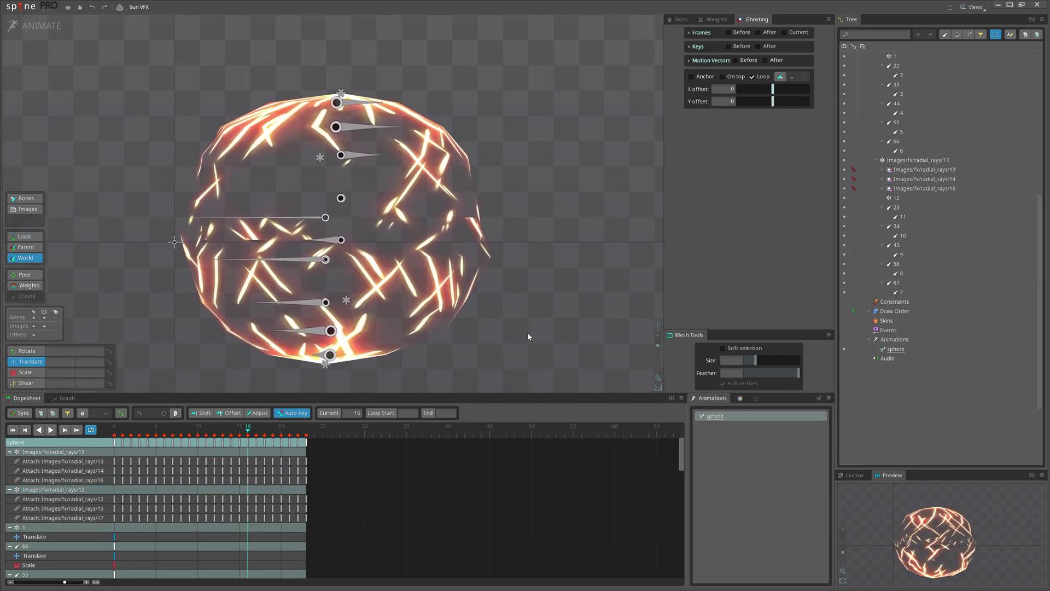
Select the radial_rays/13, 14 and 16 slots and shift all their attachment keys 9 frames later, starting at frame 9
left_click_drag(527, 333, 516, 350)
scroll(517, 353, "down", 1)
left_click(917, 189)
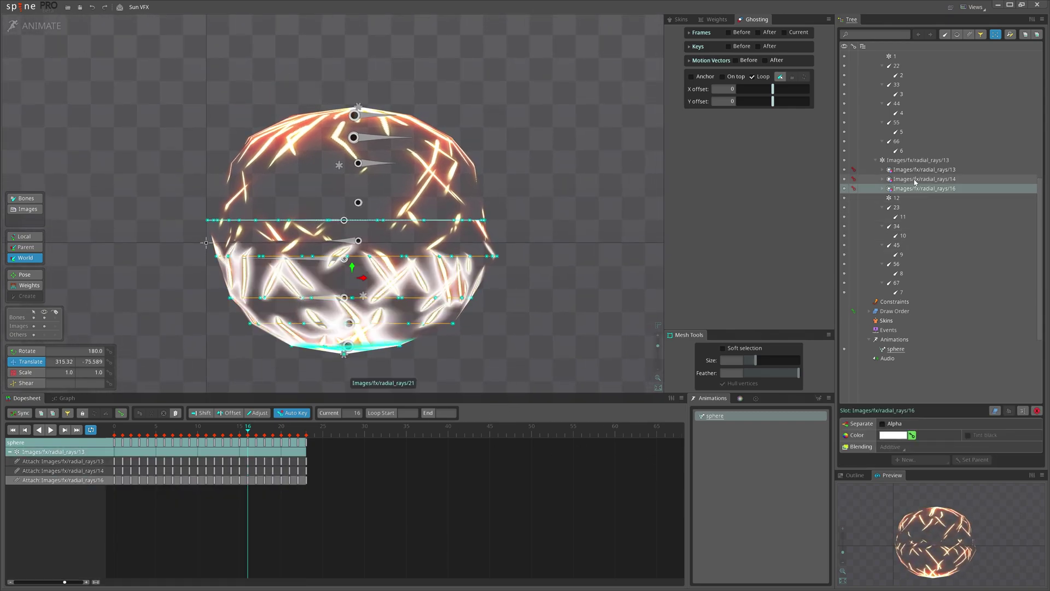
left_click(916, 171, "shift")
left_click_drag(331, 503, 112, 457)
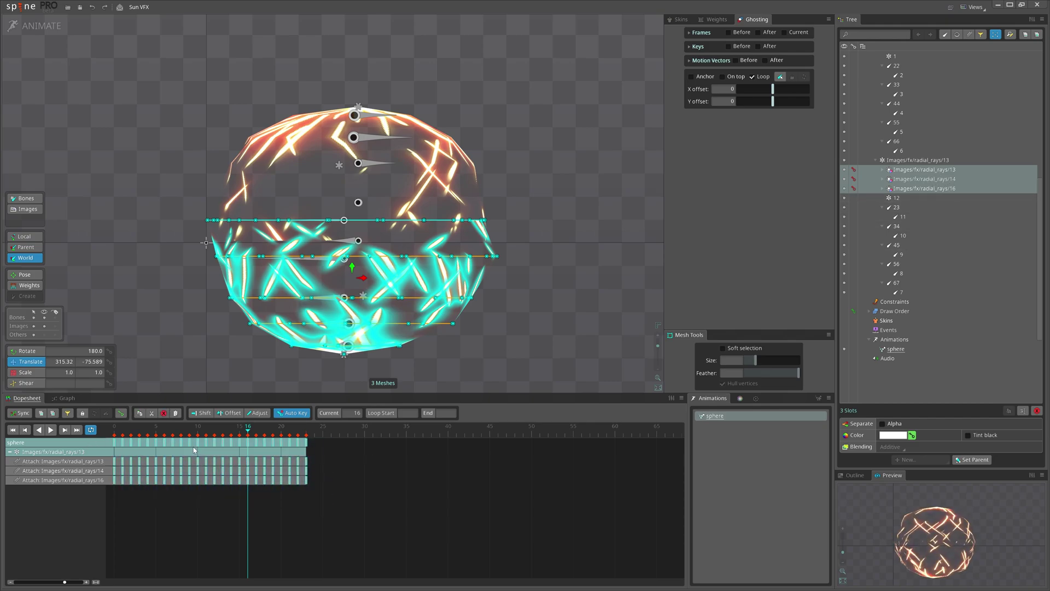
left_click_drag(308, 500, 65, 432)
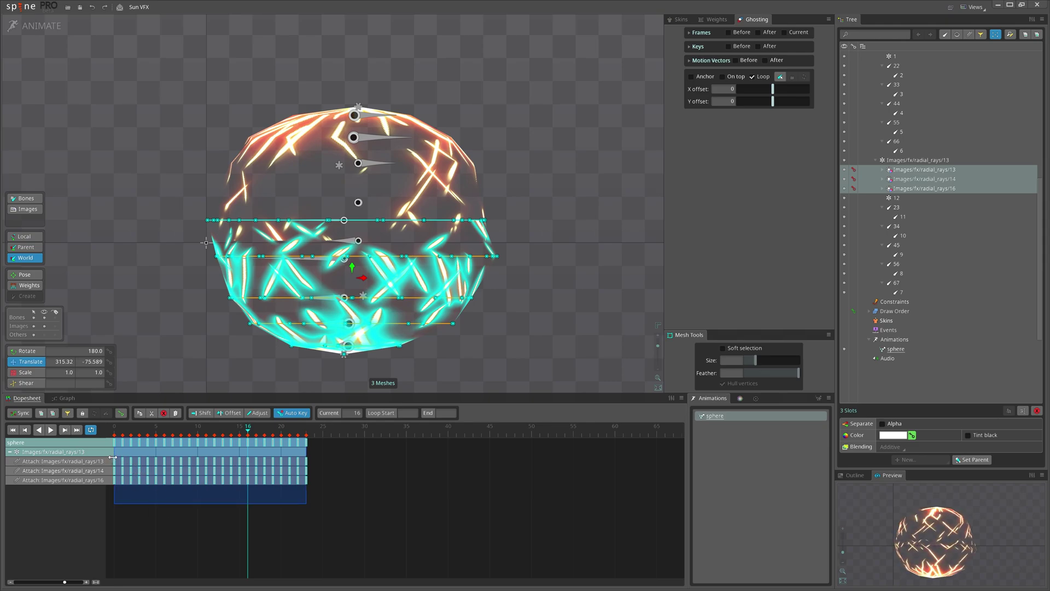
left_click(307, 430)
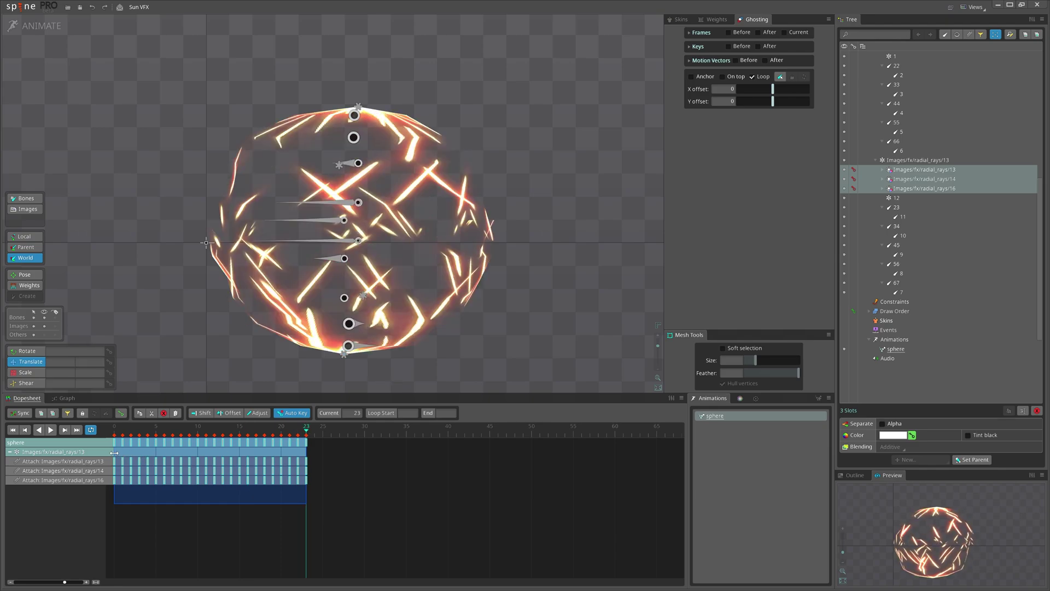
left_click_drag(113, 452, 232, 461)
left_click(114, 431)
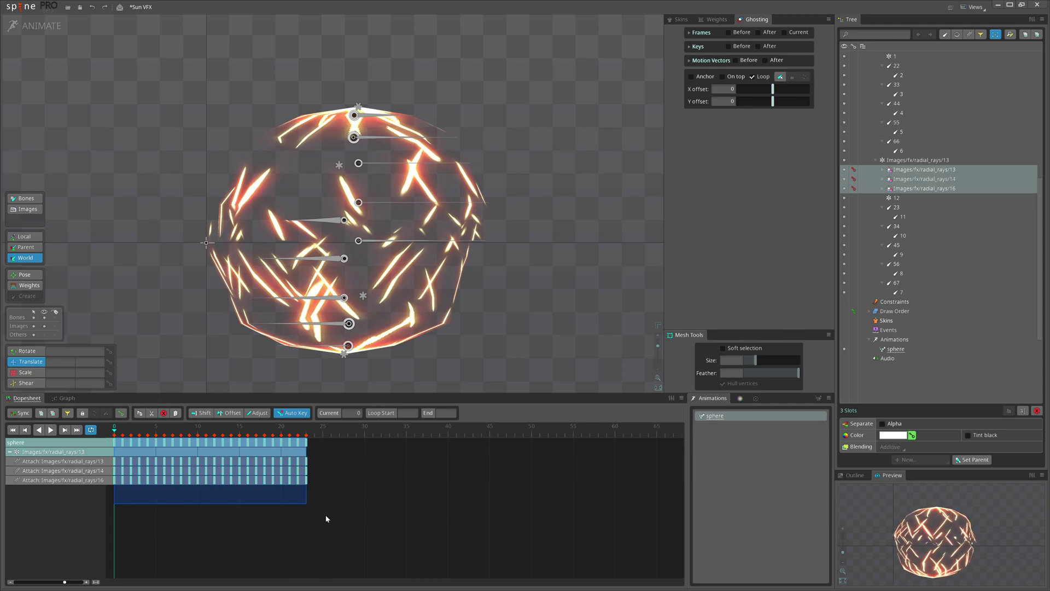
left_click_drag(347, 519, 207, 447)
left_click(155, 475)
left_click(325, 477)
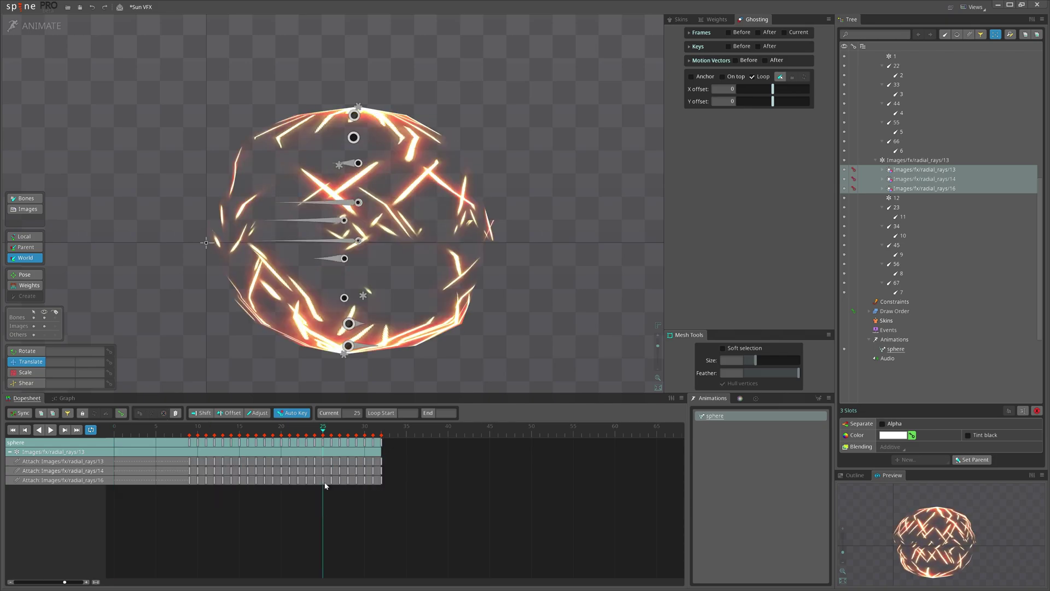
Wrap the lower dome's keys from frame 23 onward to frame 0, delete the excess past frame 23, and play the animation
left_click_drag(313, 432, 308, 430)
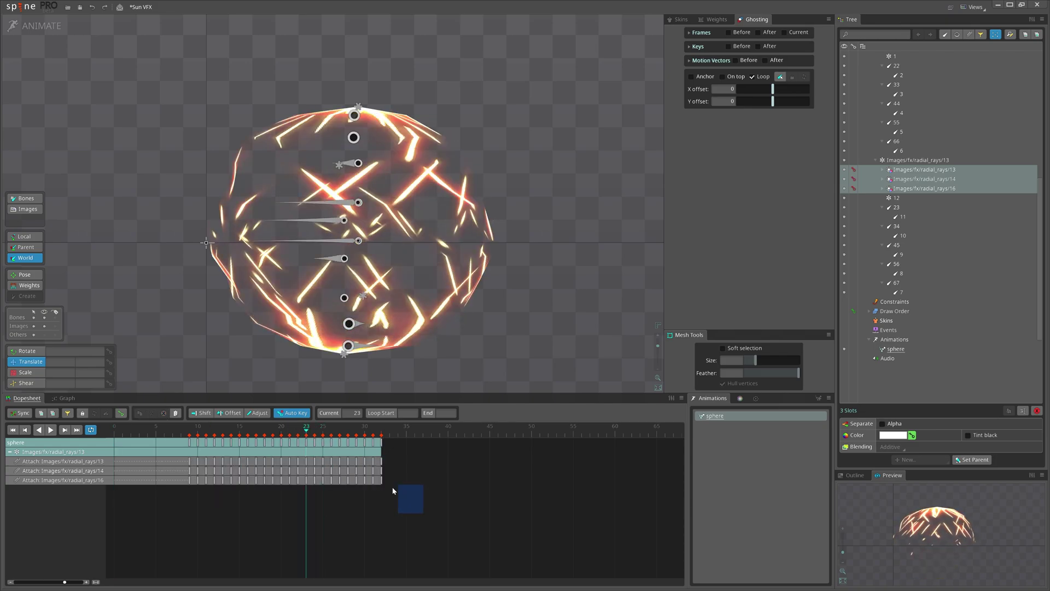
left_click_drag(382, 480, 306, 434)
key("ctrl+c")
left_click(114, 430)
key("ctrl+v")
left_click_drag(448, 523, 315, 445)
key("Delete")
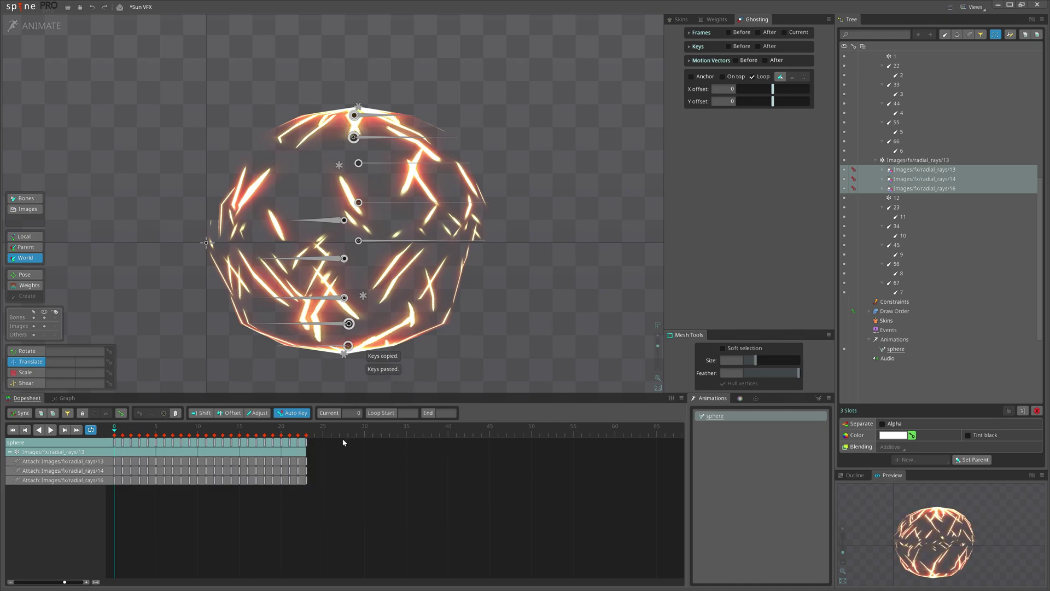
key("d")
scroll(520, 316, "down", 3)
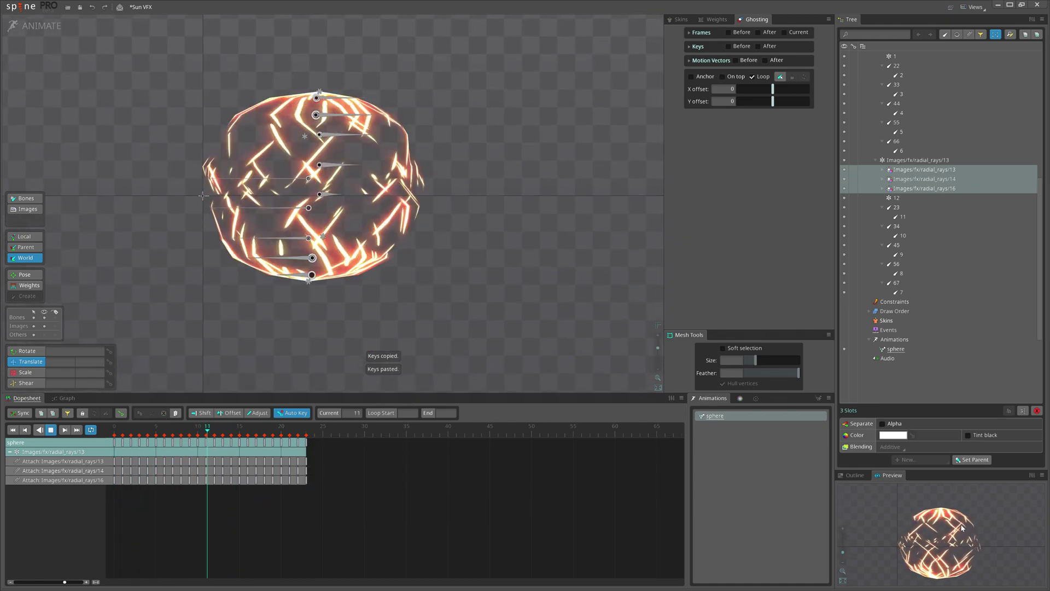
left_click_drag(535, 297, 527, 331)
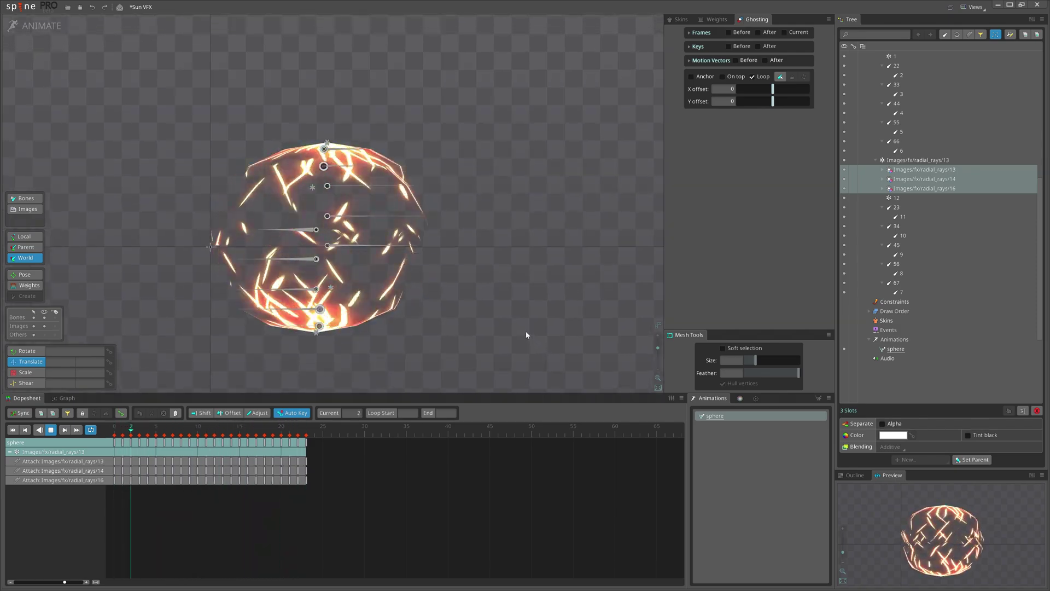